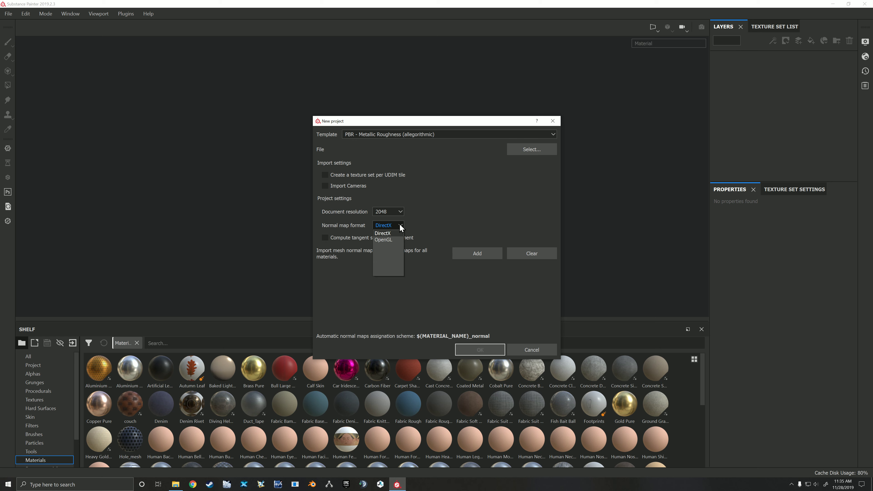
Create a project from GearConv.fbx with the normal map format set to OpenGL.
click(383, 240)
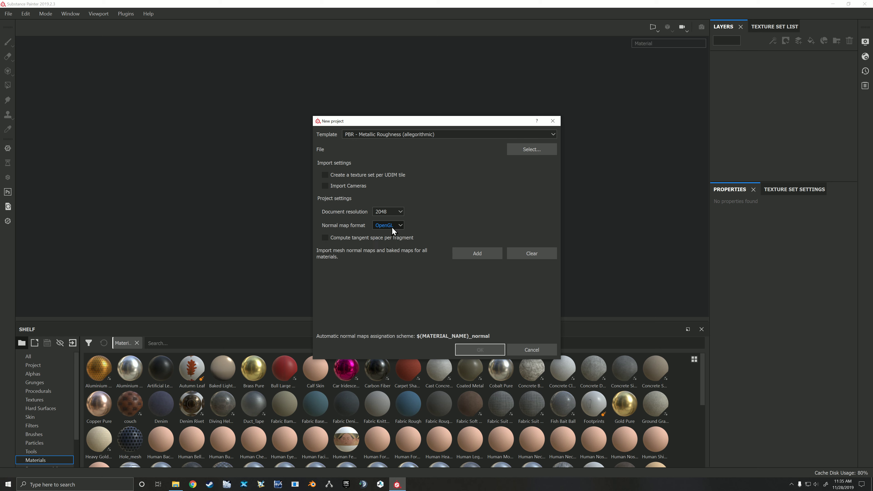
click(532, 149)
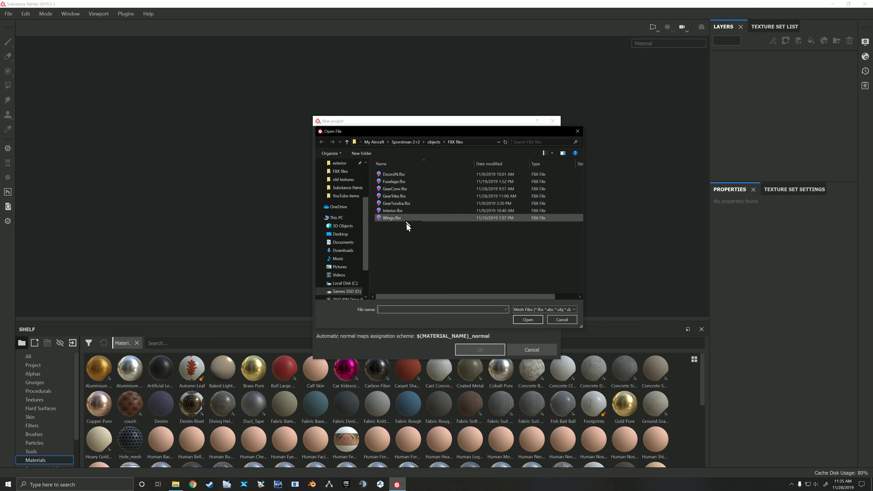
click(399, 189)
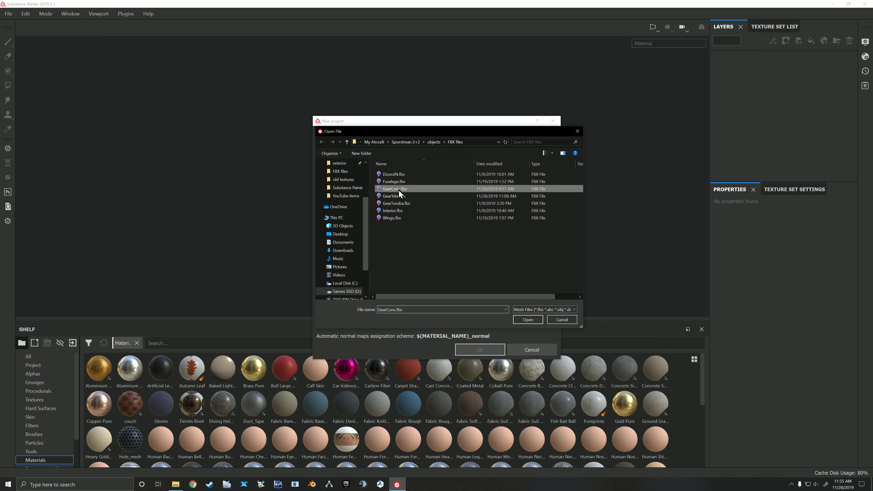
click(528, 320)
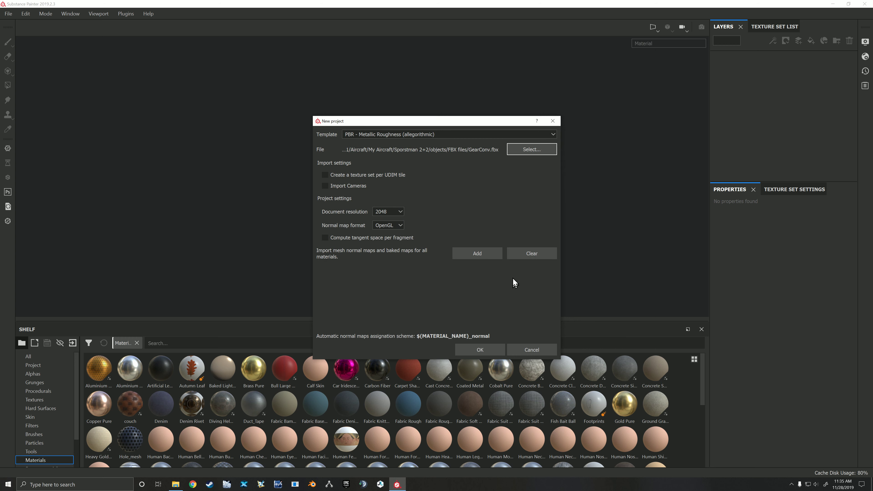
click(481, 350)
click(480, 350)
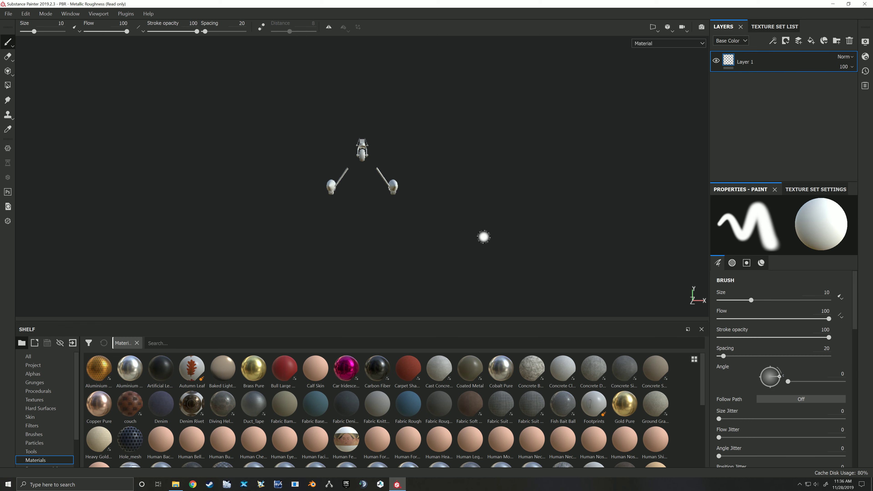
Rename the Gear_Tundra texture set to Gear_Conv.
mouse_move(492, 185)
alt+mouse_down()
mouse_move(402, 189)
mouse_move(436, 232)
mouse_move(486, 241)
mouse_move(381, 227)
alt+mouse_up()
scroll(479, 244, down, 2)
scroll(478, 244, up, 6)
mouse_move(478, 246)
alt+mouse_down()
mouse_move(445, 224)
mouse_move(466, 224)
mouse_move(448, 236)
mouse_move(481, 228)
alt+mouse_up()
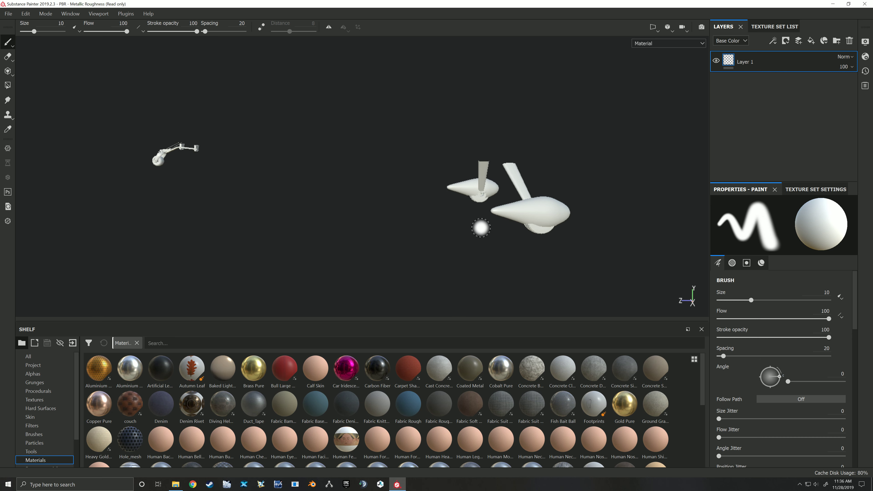
click(774, 28)
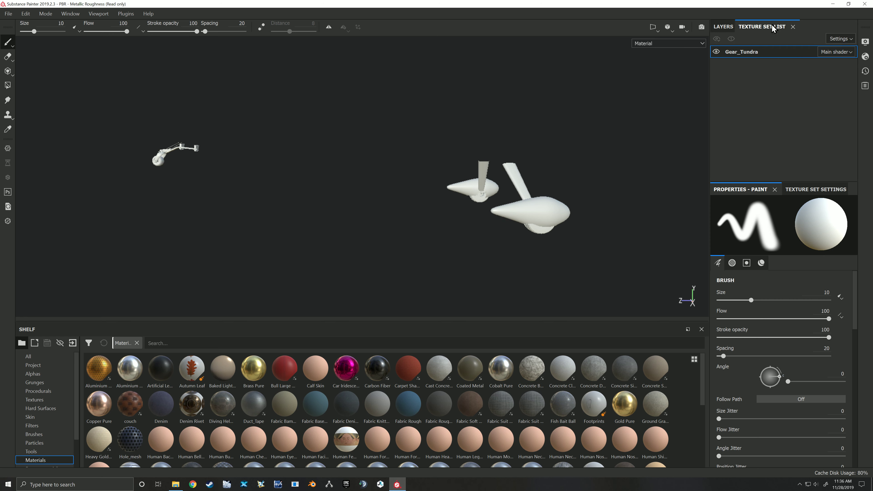
right_click(750, 56)
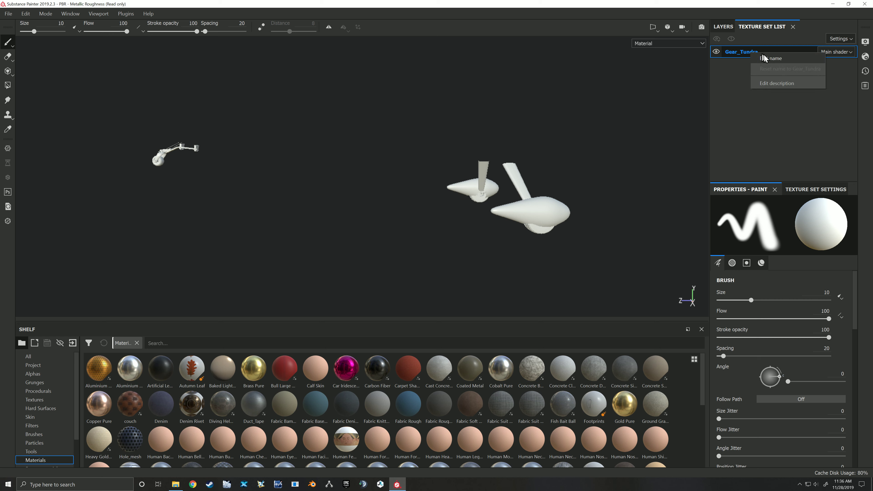
click(770, 61)
click(768, 51)
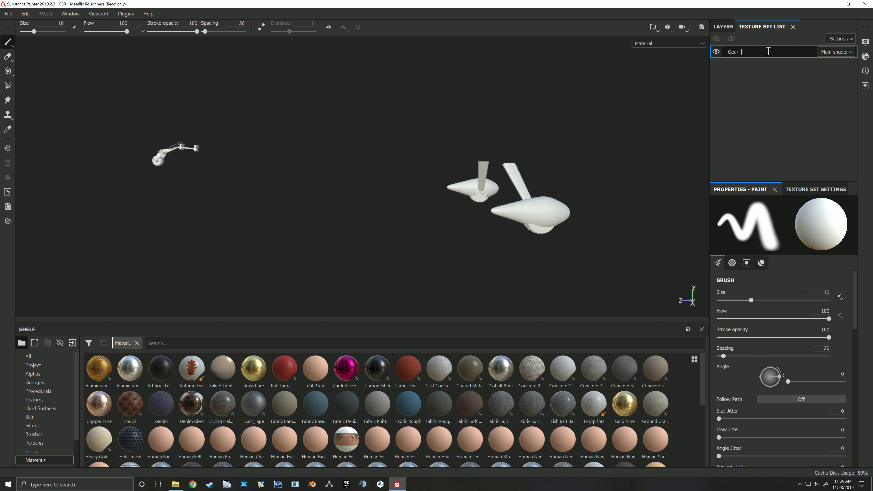
key(Return)
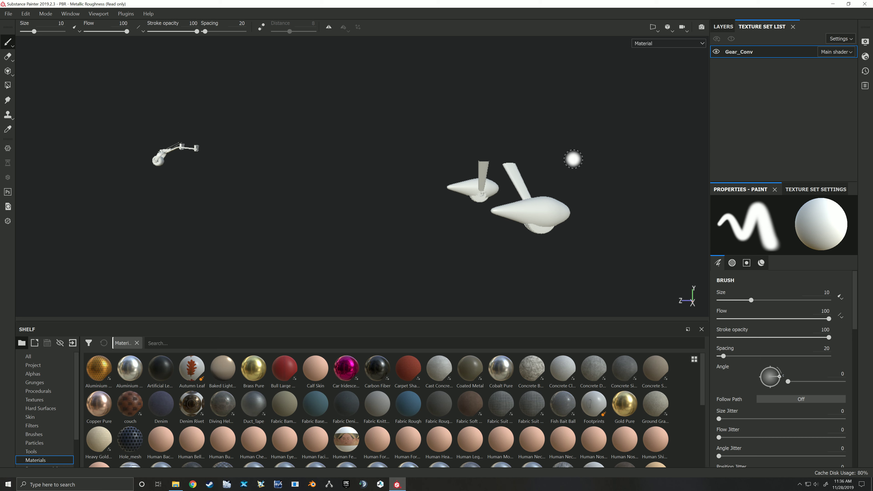
Add an Opacity channel to the Gear_Conv texture set.
middle_drag(573, 155, 584, 150)
mouse_move(584, 151)
alt+mouse_down()
mouse_move(480, 173)
mouse_move(556, 162)
alt+mouse_up()
click(723, 27)
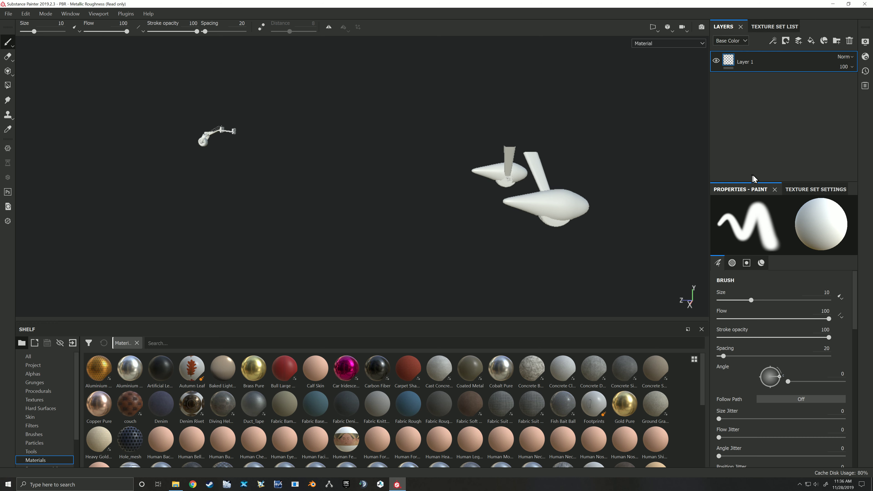
click(818, 192)
click(848, 220)
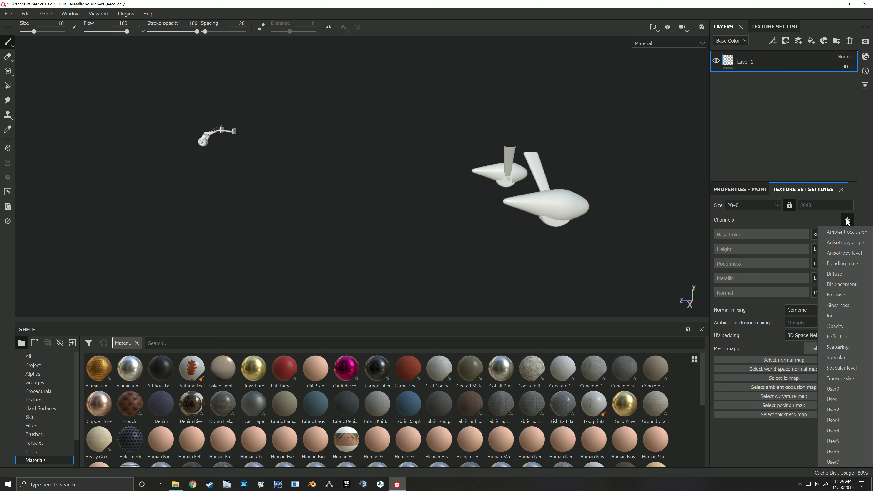
click(846, 325)
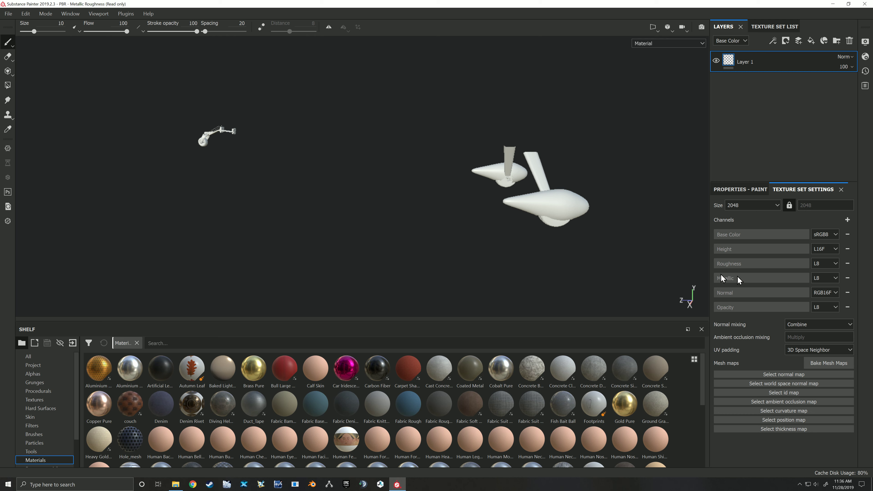
Configure the mesh map baking with a 4096 output size, a larger dilation width and the ID map excluded.
middle_drag(605, 241, 572, 253)
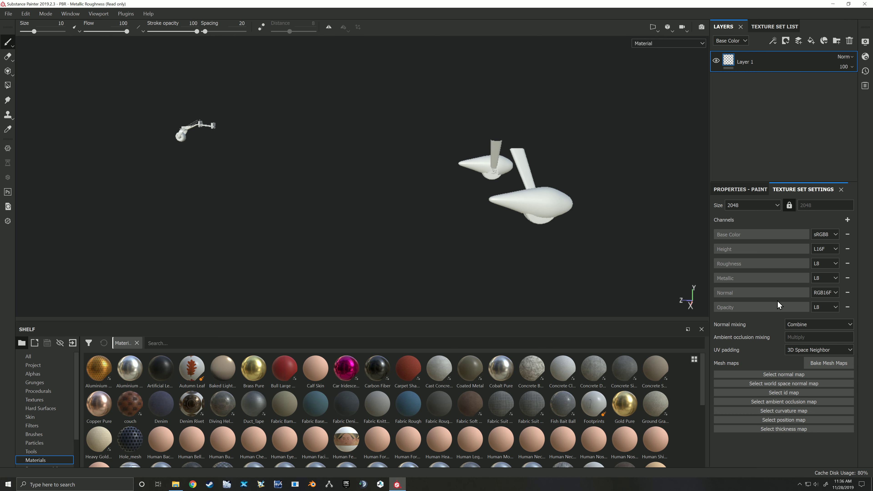
click(830, 363)
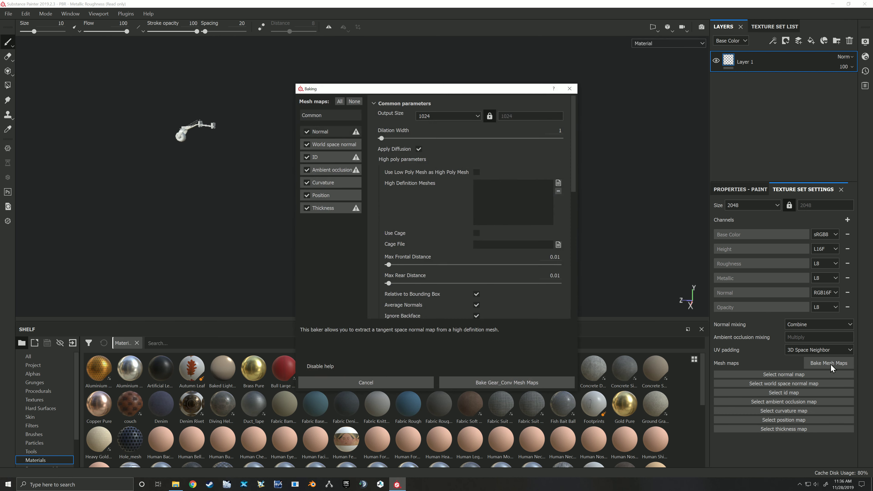
click(474, 115)
click(431, 153)
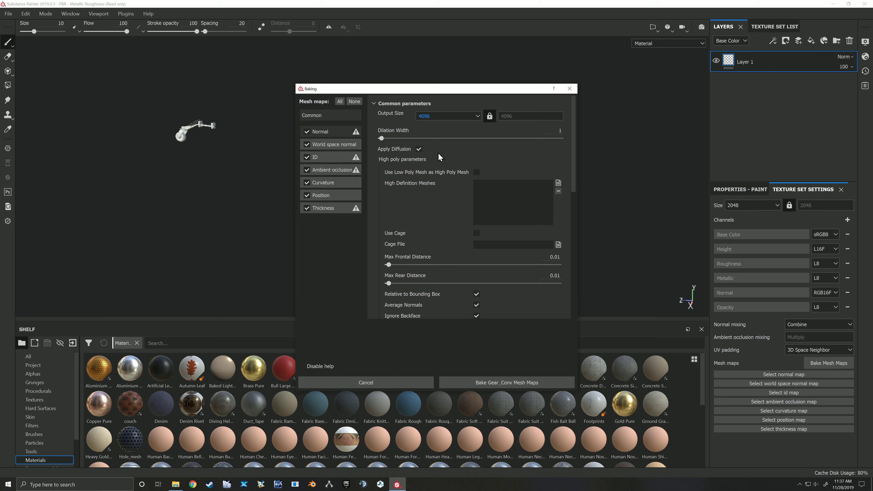
drag(381, 138, 416, 138)
click(306, 157)
Set Self Occlusion to Only Same Mesh Name in the ambient occlusion baker parameters.
click(337, 169)
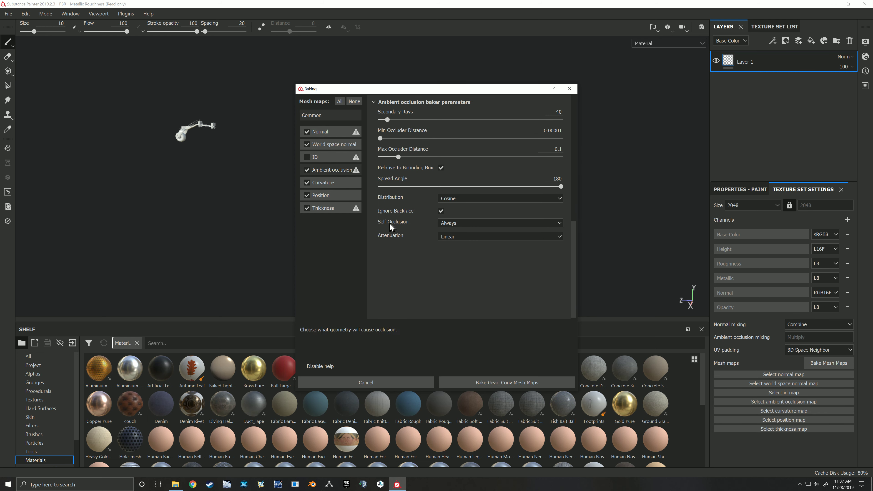
click(454, 223)
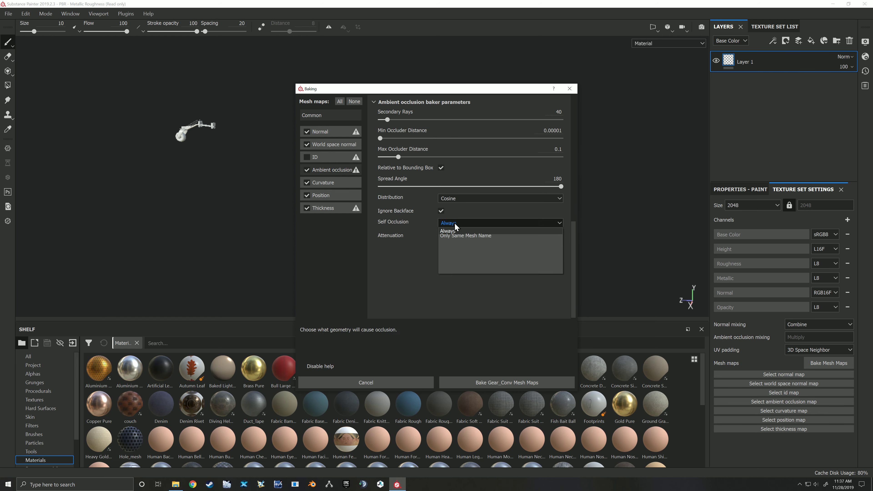
click(474, 236)
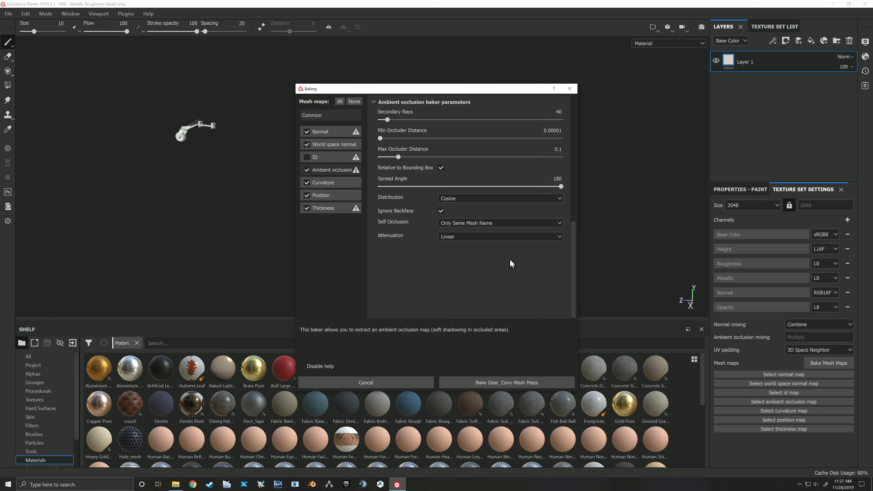
Switch the ambient occlusion Self Occlusion to Always and back to Only Same Mesh Name.
drag(490, 92, 373, 83)
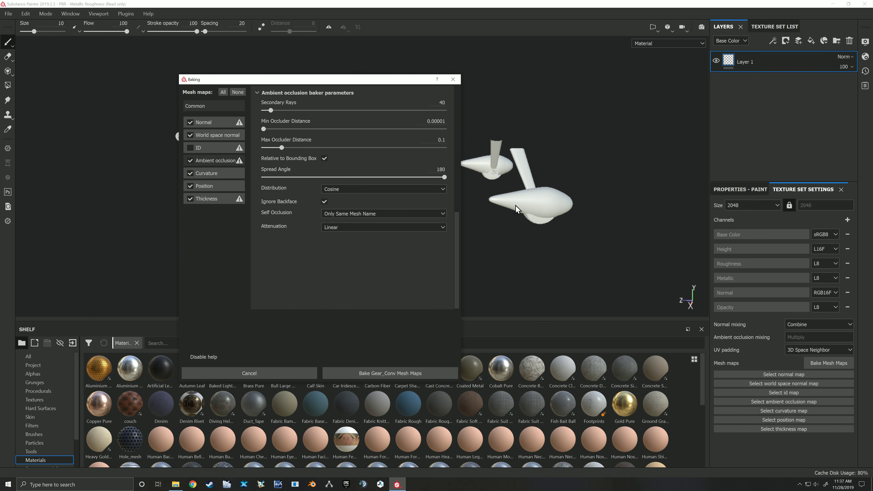
click(382, 213)
click(346, 220)
click(379, 214)
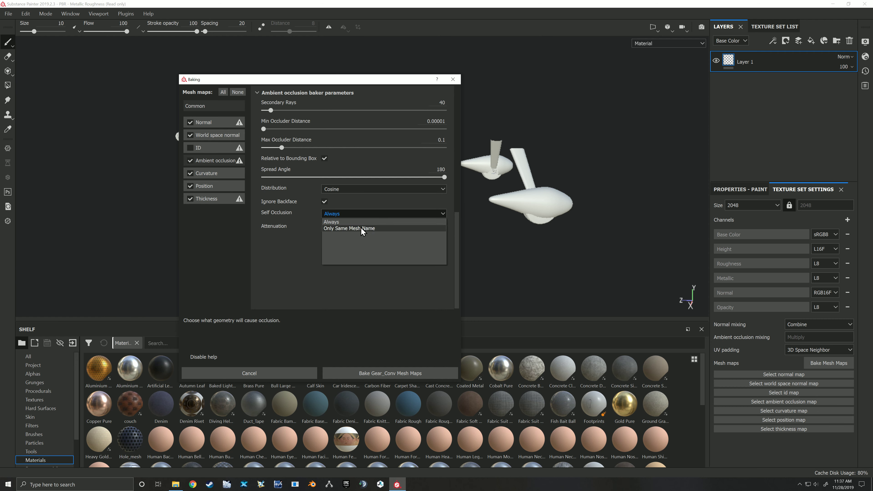
click(364, 230)
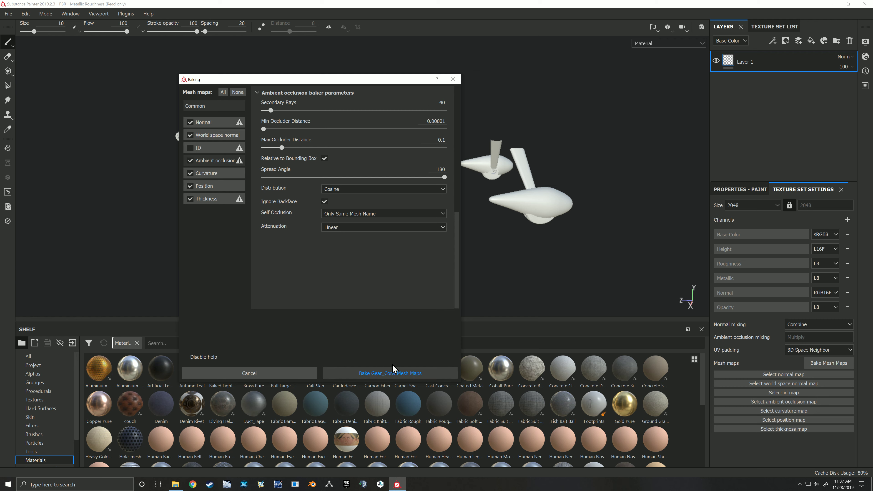
Bake the Gear_Conv mesh maps and dismiss the finished baking report.
click(383, 374)
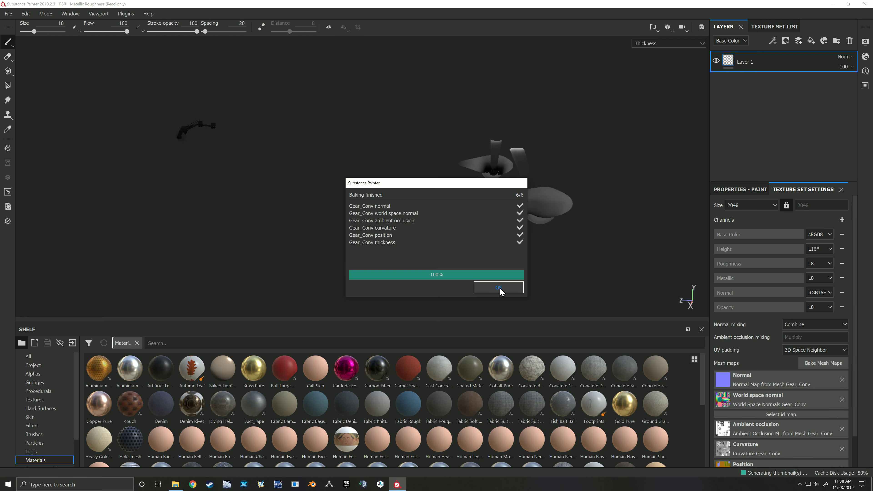
click(499, 287)
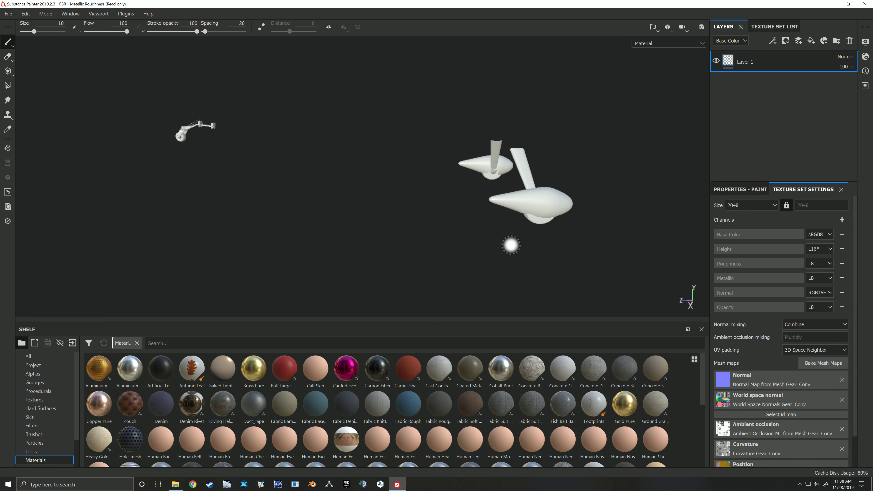
Replace the default paint layer, Layer 1, with a new fill layer.
mouse_move(546, 234)
alt+mouse_down()
mouse_move(427, 252)
mouse_move(345, 223)
mouse_move(404, 239)
mouse_move(445, 227)
mouse_move(403, 248)
mouse_move(443, 220)
mouse_move(501, 205)
mouse_move(469, 210)
alt+mouse_up()
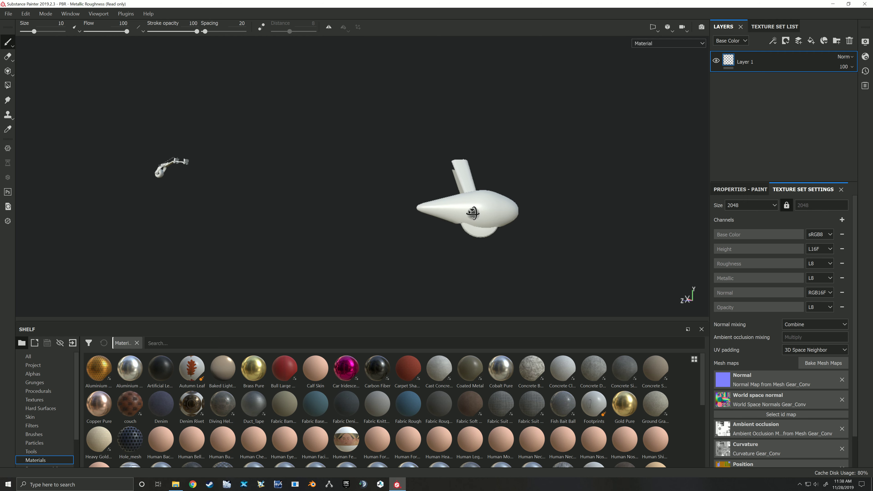
scroll(477, 208, up, 2)
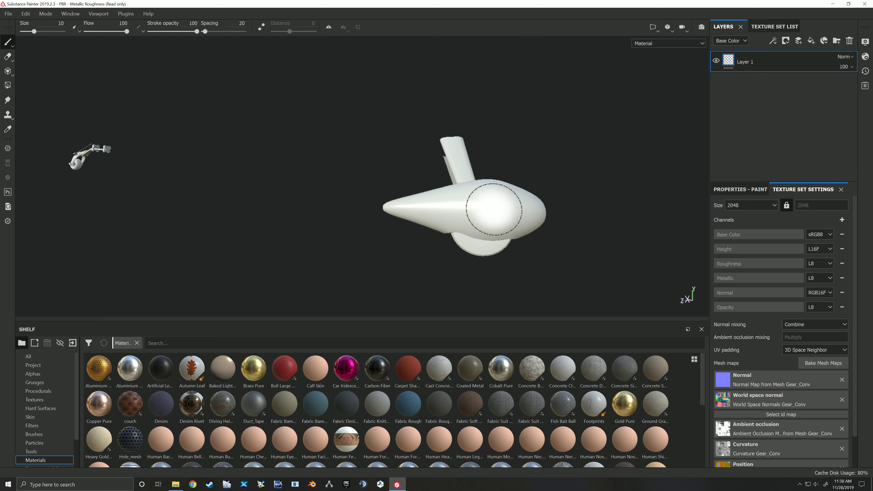
scroll(494, 209, up, 3)
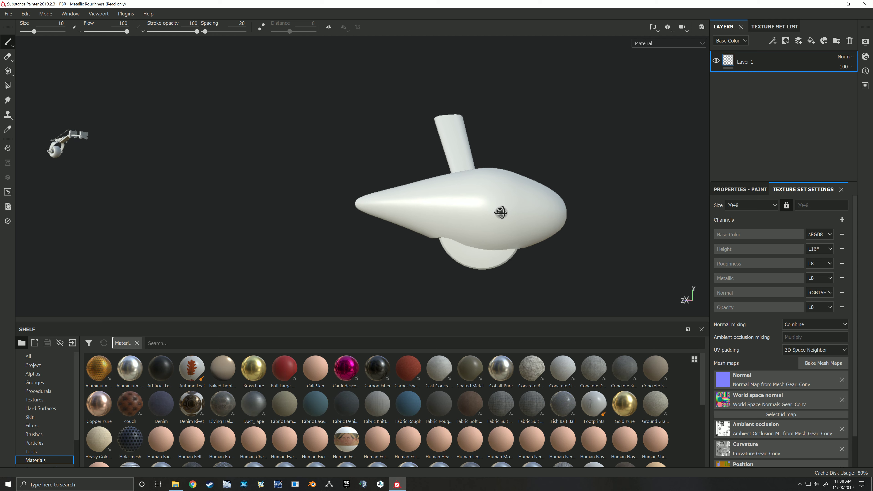
right_click(773, 64)
click(770, 57)
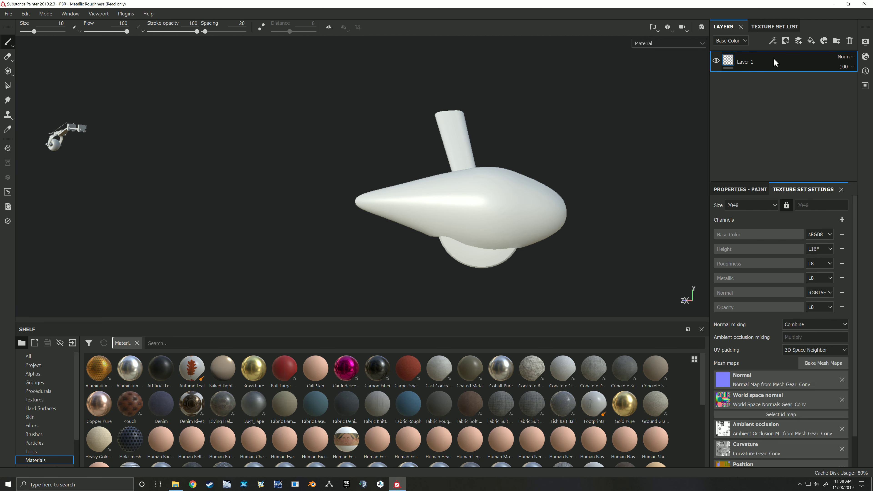
key(Delete)
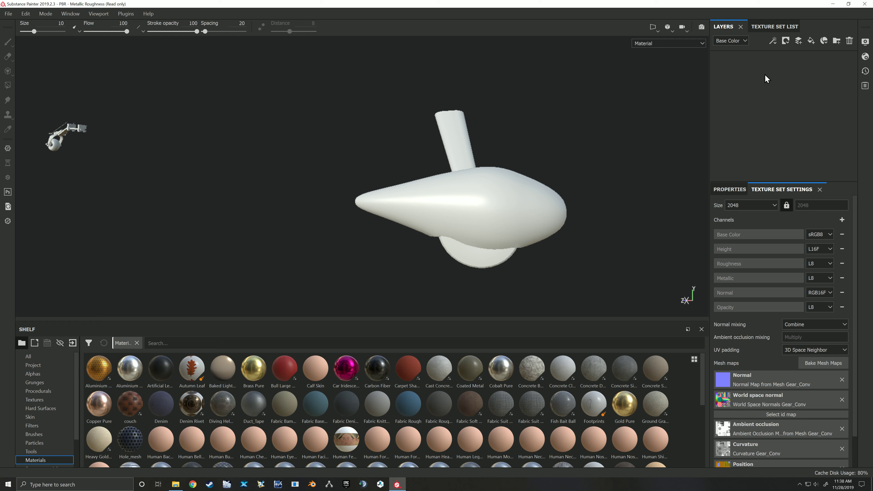
alt+middle_drag(528, 148, 537, 143)
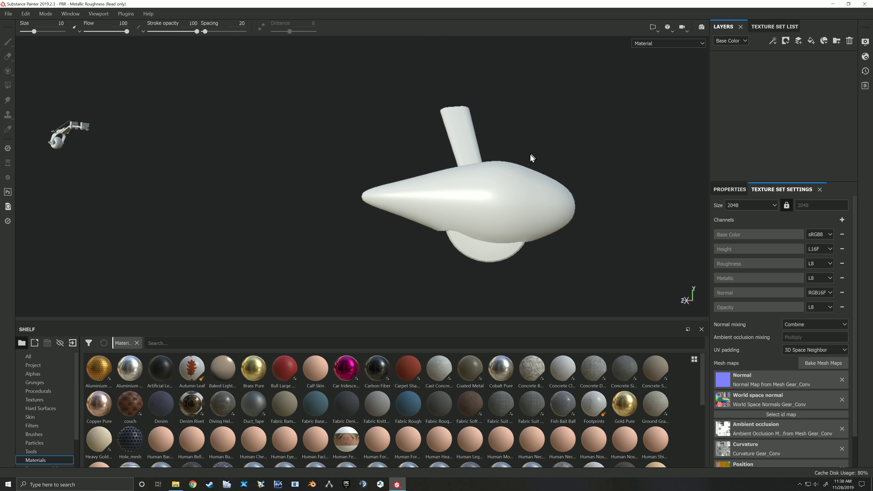
click(811, 40)
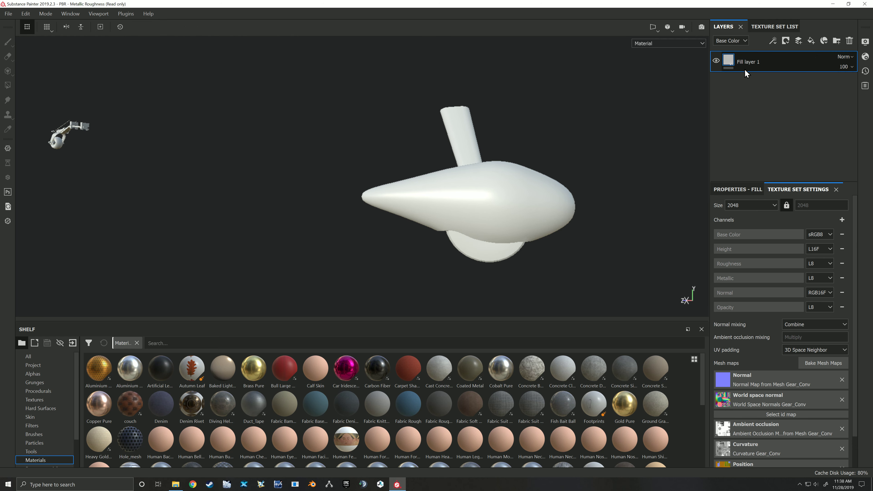
Restrict the fill layer's material to the height channel only.
alt+middle_drag(641, 120, 628, 109)
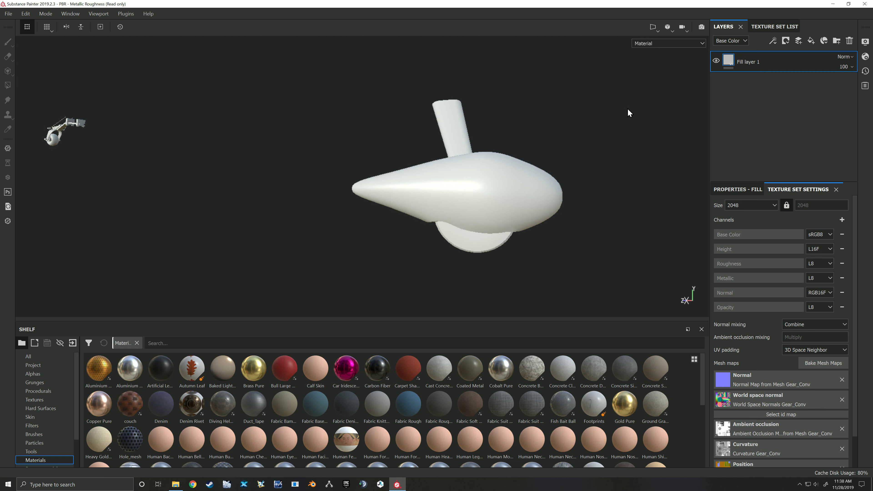
click(739, 192)
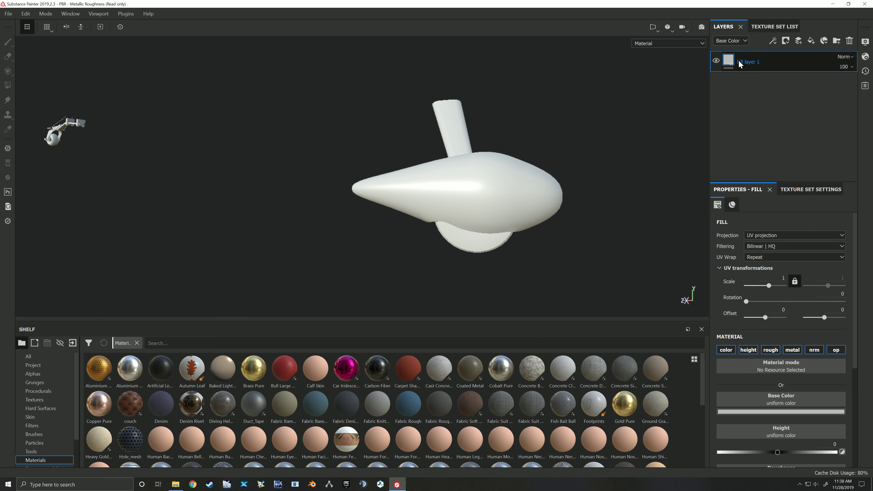
click(747, 350)
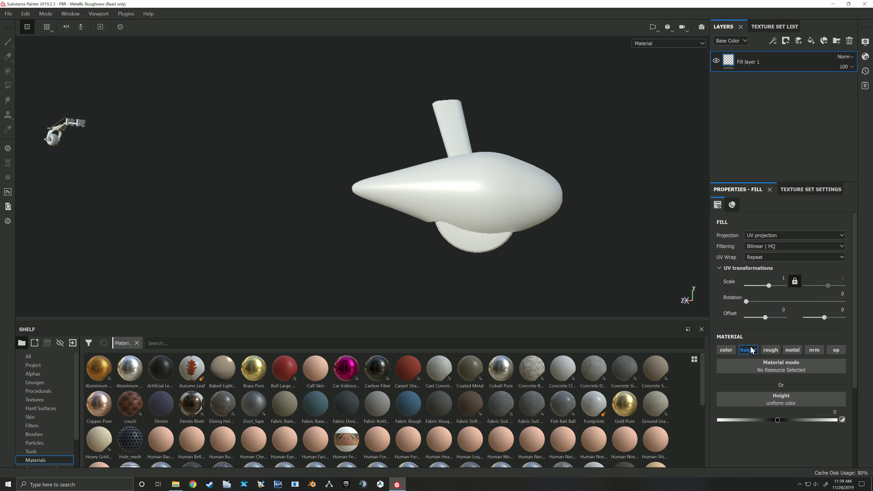
scroll(751, 350, down, 1)
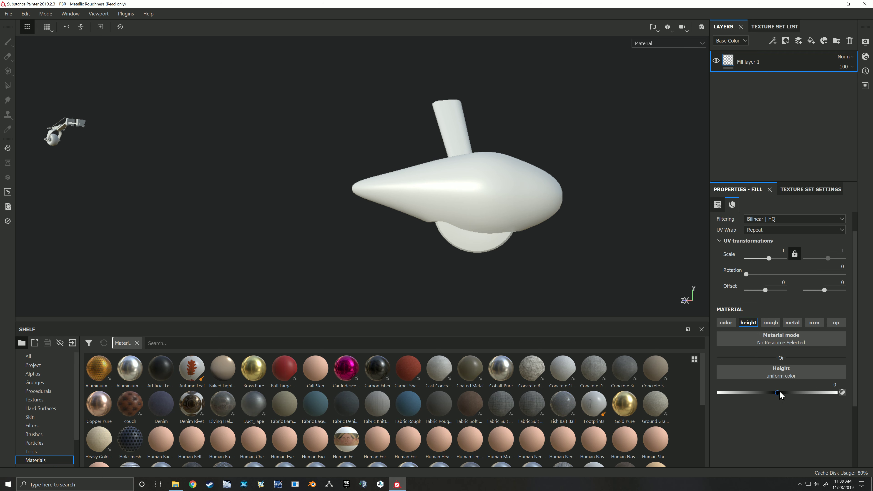
Set the fill layer's height to 0.1894 and rename the layer Rivets.
drag(779, 394, 782, 394)
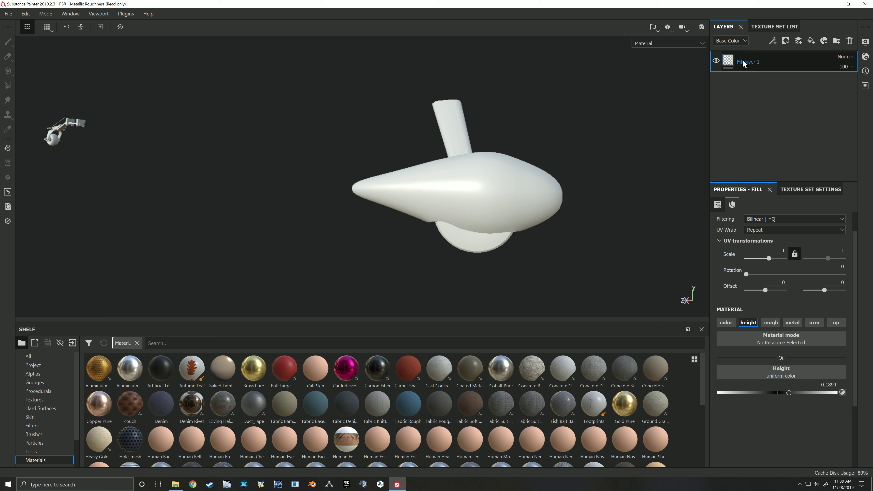
double_click(748, 62)
text(Rivets)
key(Return)
Add a black mask to the Rivets layer and reduce the paint brush size to 0.93.
right_click(753, 65)
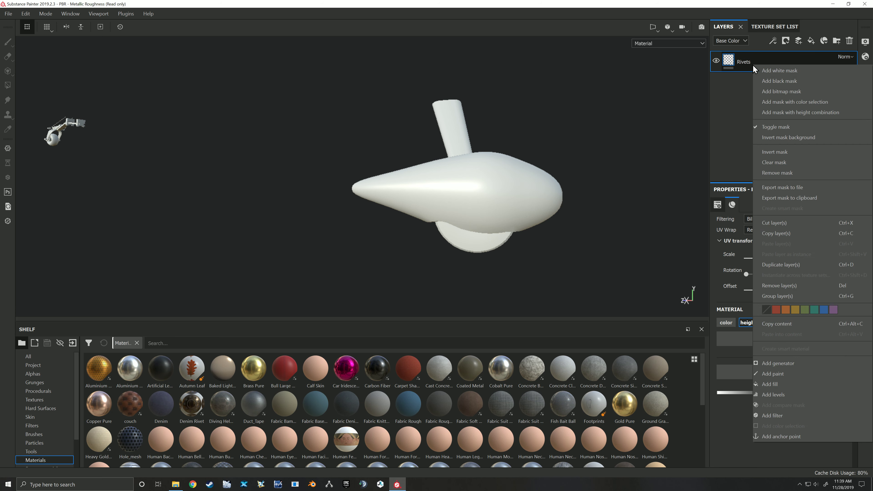
click(775, 79)
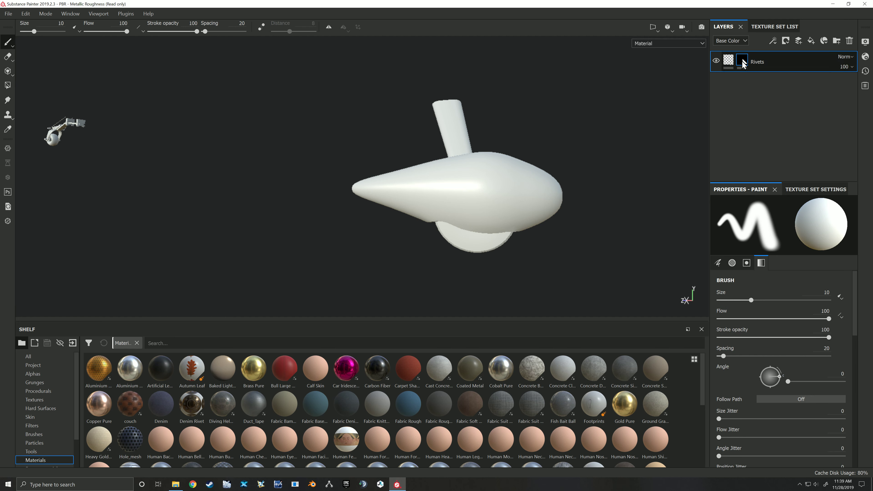
mouse_move(743, 62)
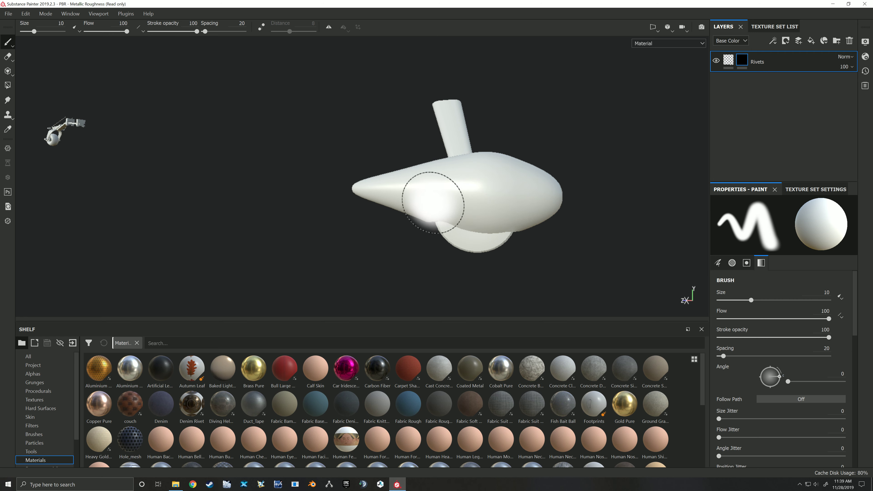
ctrl+right_drag(437, 203, 433, 196)
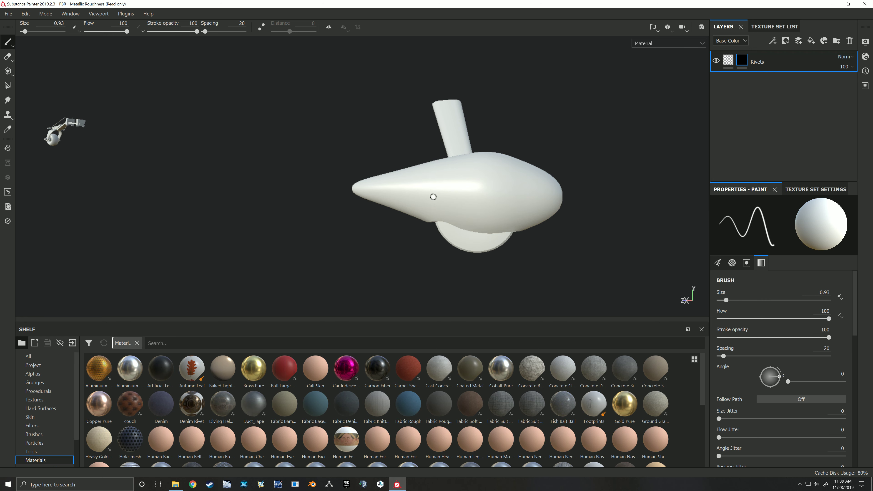
Stamp three single rivets one by one on the side of the wheel fairing and undo them.
alt+drag(413, 207, 431, 194)
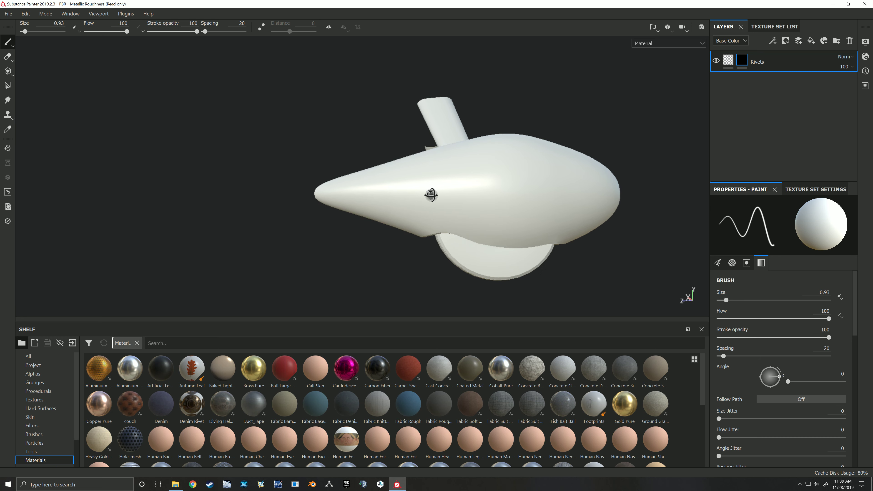
scroll(431, 194, up, 2)
click(429, 186)
alt+drag(446, 203, 428, 181)
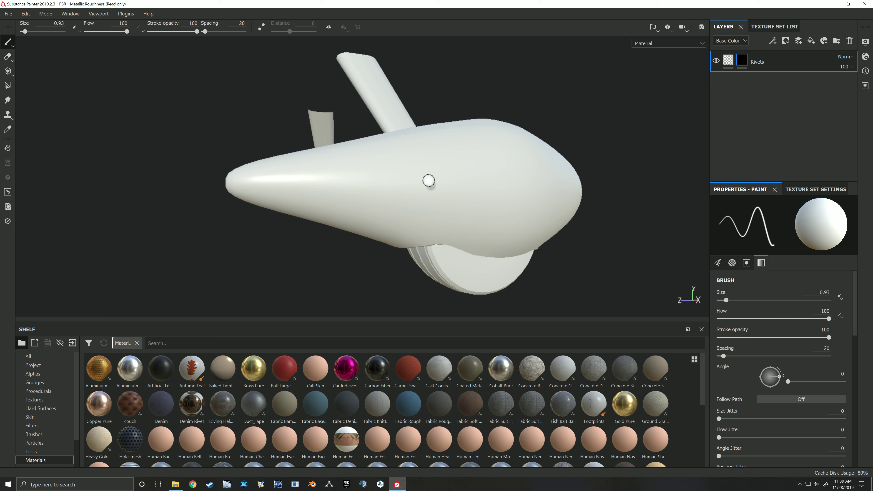
scroll(429, 182, up, 3)
mouse_move(493, 171)
alt+mouse_down()
mouse_move(538, 185)
mouse_move(523, 182)
alt+mouse_up()
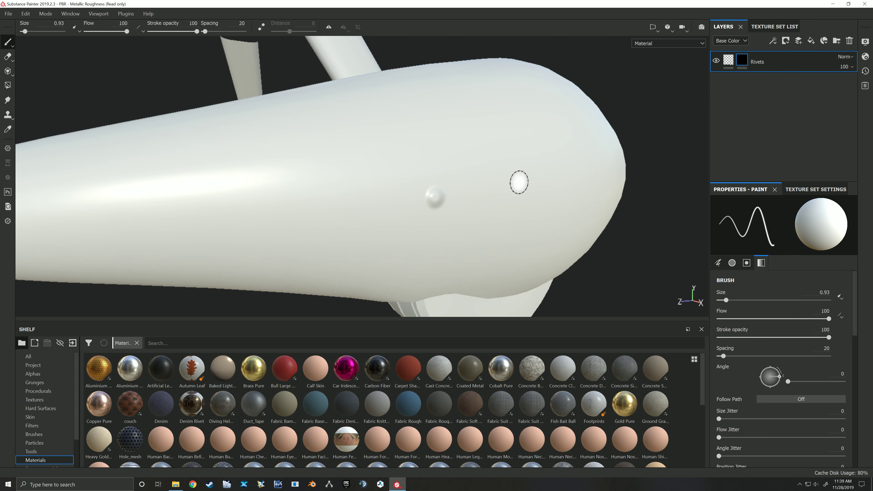
scroll(513, 181, up, 1)
click(473, 193)
click(520, 187)
mouse_move(567, 178)
alt+mouse_down()
mouse_move(518, 166)
mouse_move(503, 147)
mouse_move(528, 148)
mouse_move(469, 160)
mouse_move(485, 181)
alt+mouse_up()
key(ctrl+z)
key(ctrl+z)
key(ctrl+z)
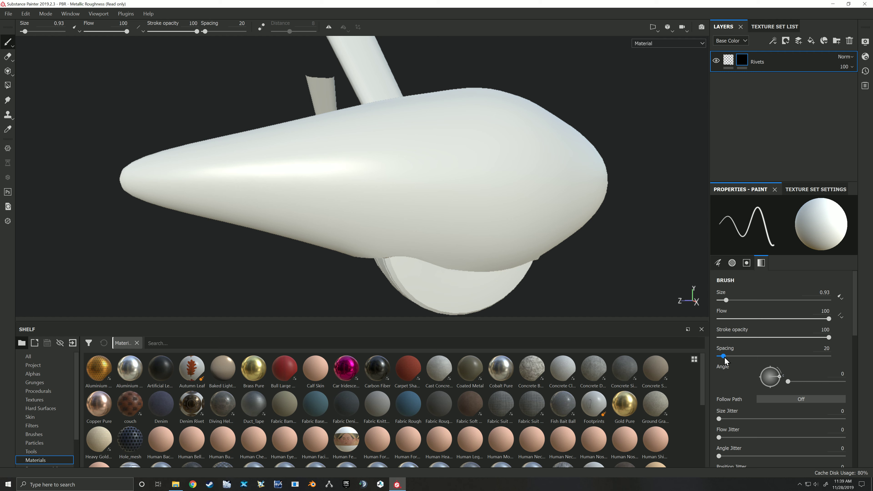
Set the brush spacing to 222 and paint a straight row of rivets lengthwise along the side of the wheel fairing.
drag(724, 357, 780, 356)
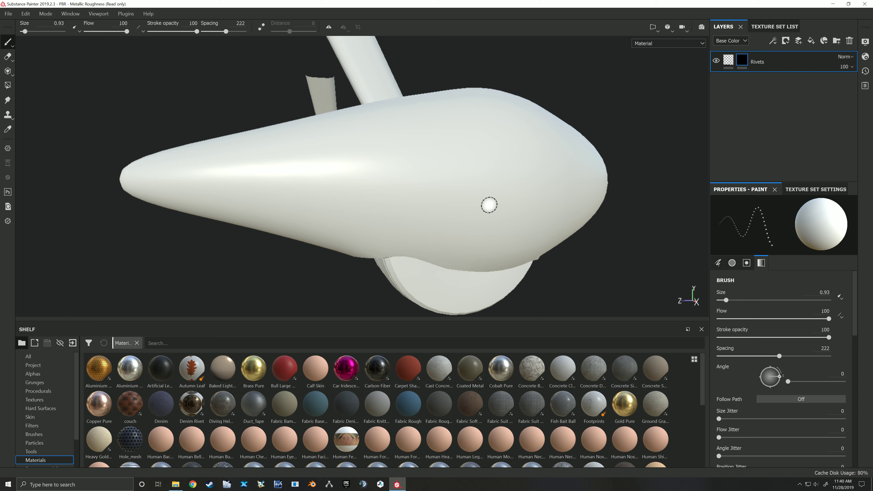
click(253, 175)
key(shift)
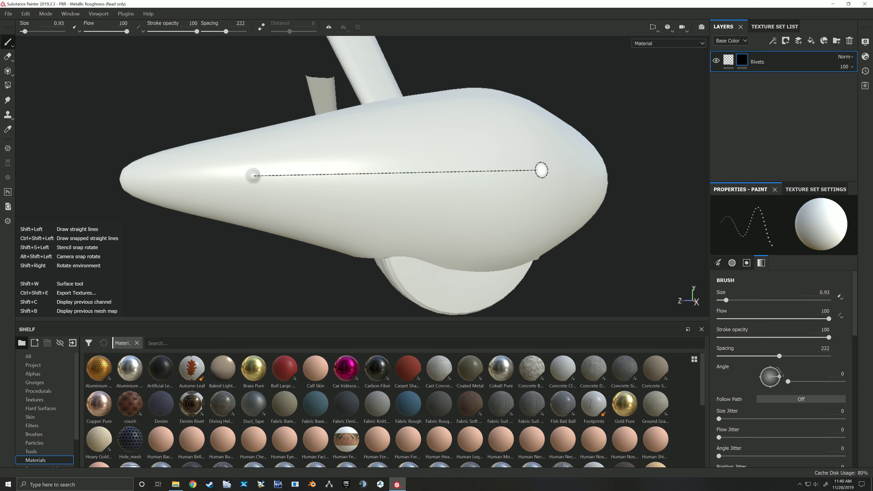
shift+click(578, 167)
mouse_move(468, 211)
alt+mouse_down()
mouse_move(613, 207)
mouse_move(530, 180)
mouse_move(468, 214)
mouse_move(495, 197)
mouse_move(463, 228)
mouse_move(498, 208)
alt+mouse_up()
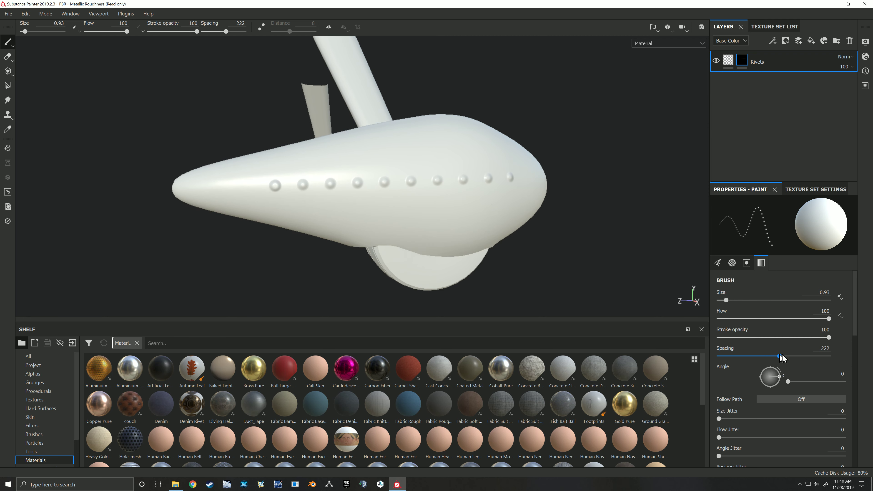
Set the brush spacing to 100 and paint a second, denser straight row of rivets below the first.
drag(779, 357, 745, 356)
click(304, 204)
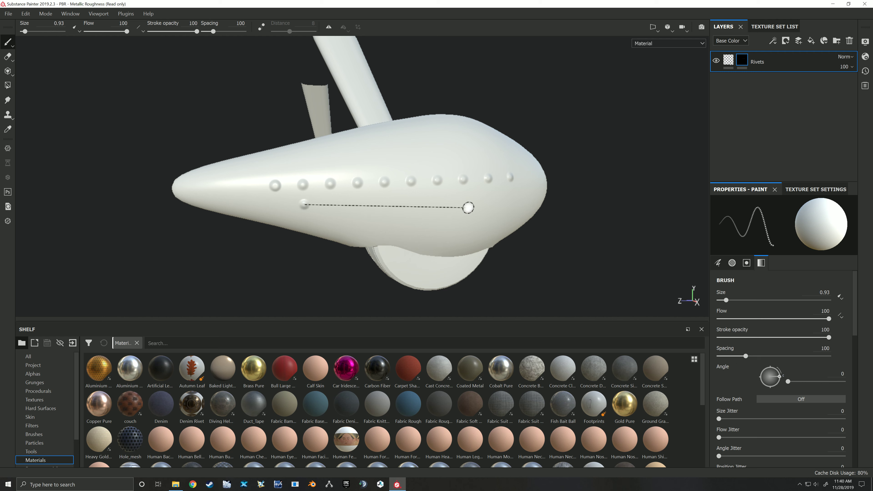
shift+click(515, 198)
Paint a third straight row of rivets above the first with brush spacing 336, and reset the spacing to 201.
drag(746, 356, 811, 356)
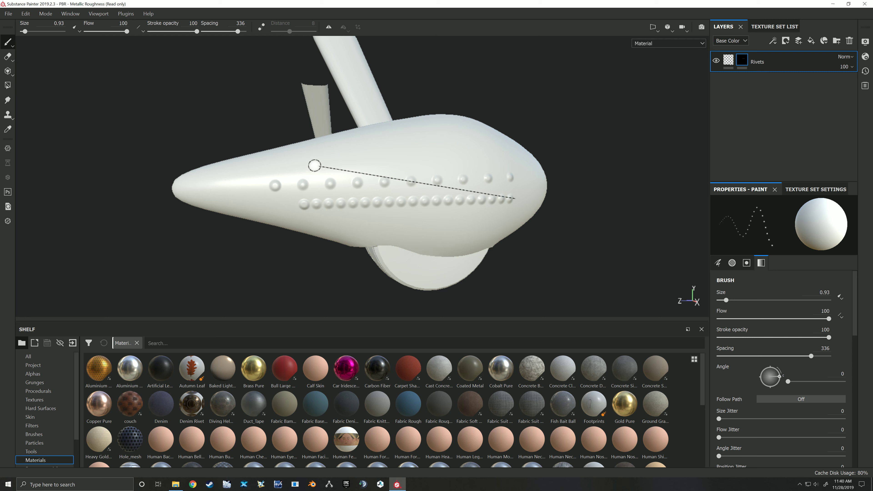
click(311, 169)
shift+click(511, 160)
alt+drag(447, 215, 462, 224)
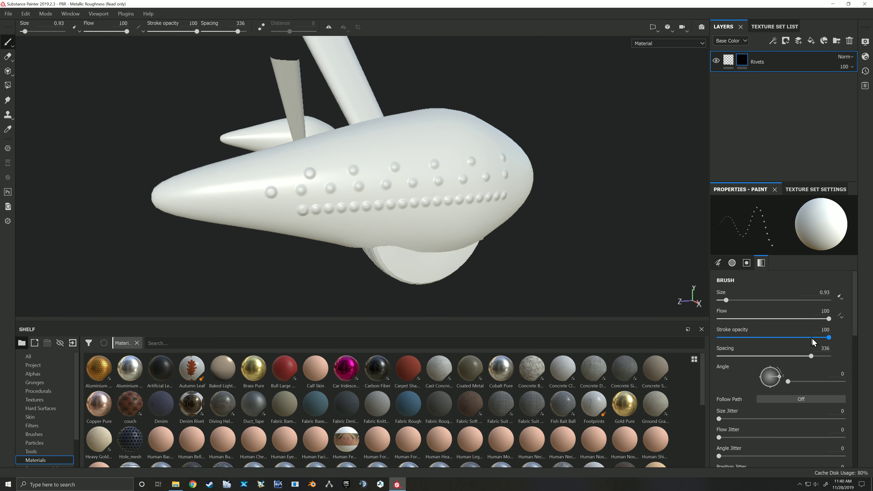
drag(811, 356, 773, 357)
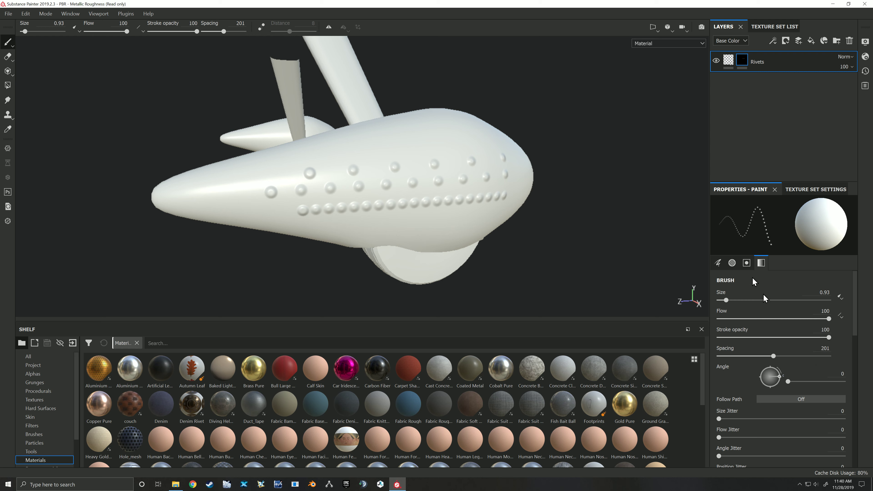
alt+drag(492, 202, 422, 219)
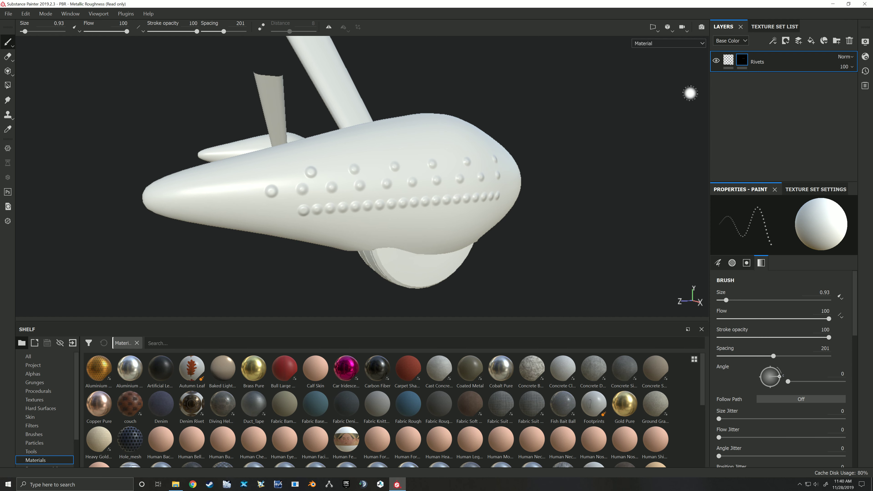
Test the Rivets layer's fill height at 0.75 and 0.0455, and settle on 0.1818.
click(729, 61)
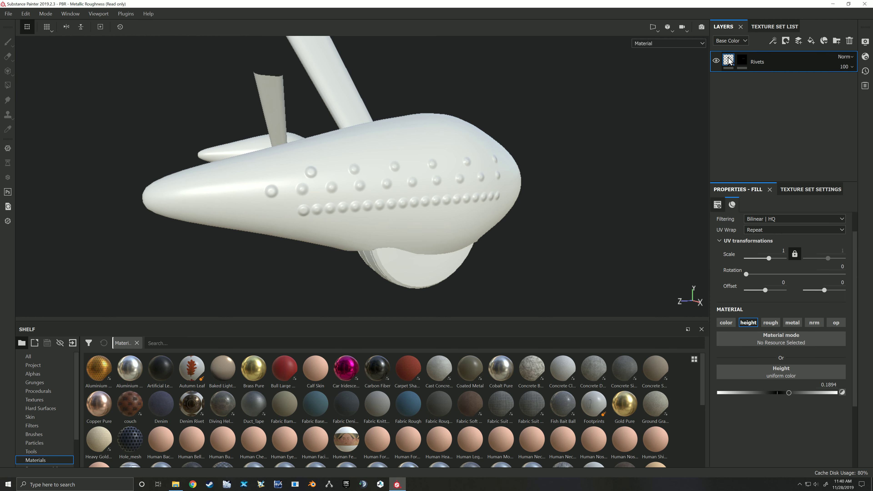
mouse_move(741, 63)
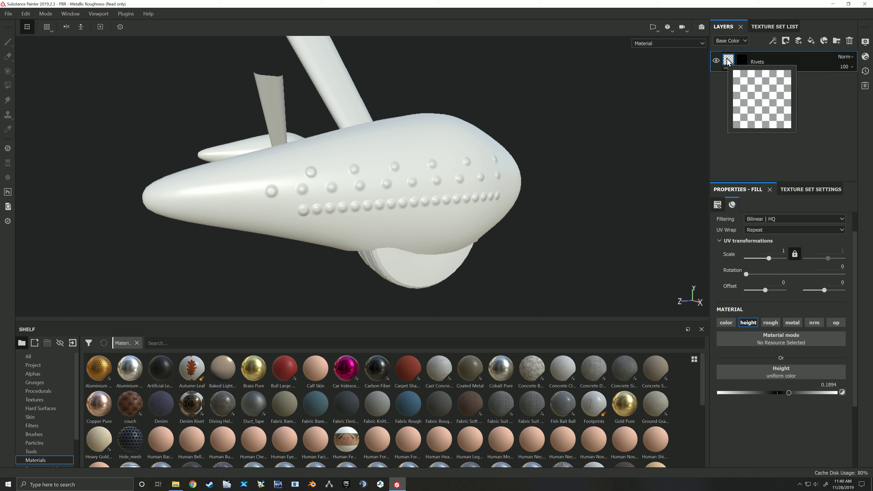
scroll(773, 336, down, 2)
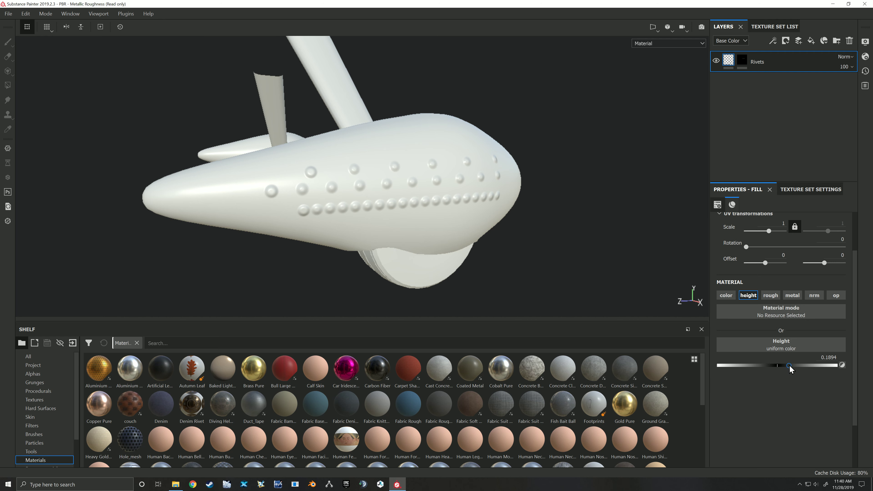
drag(789, 368, 808, 366)
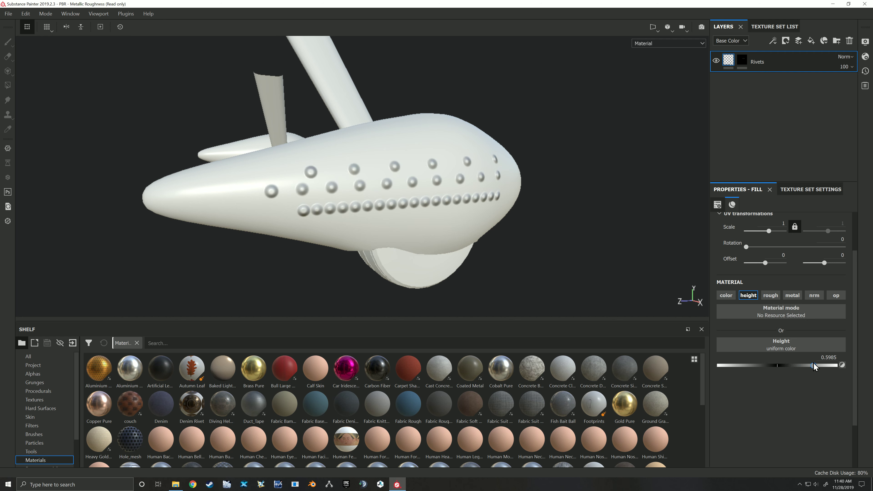
alt+drag(552, 270, 502, 246)
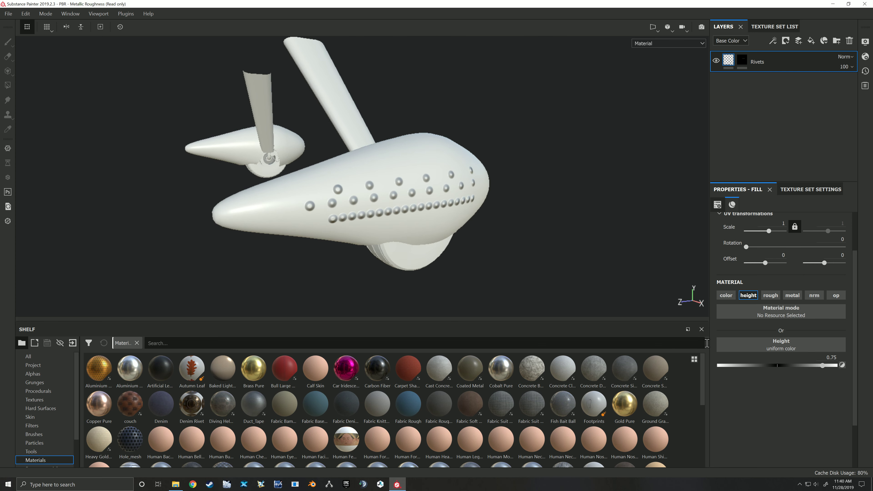
drag(822, 366, 783, 371)
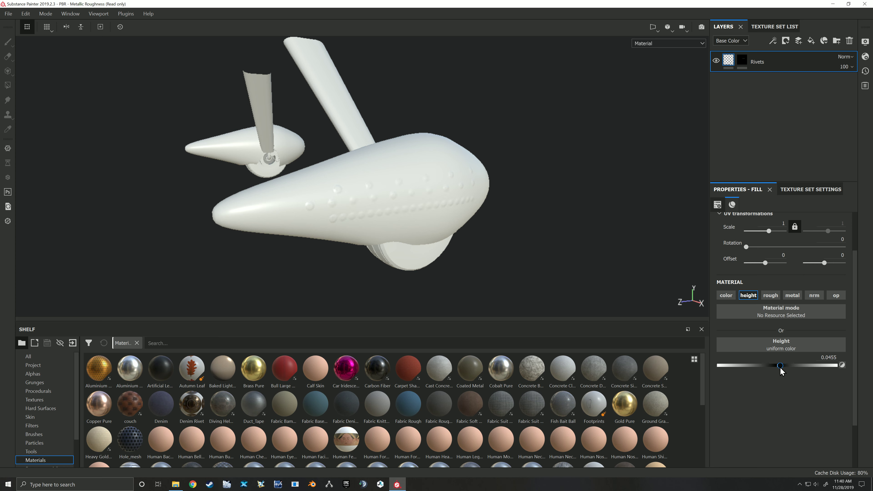
alt+drag(488, 213, 551, 248)
scroll(479, 227, down, 2)
scroll(480, 228, up, 5)
drag(780, 366, 790, 370)
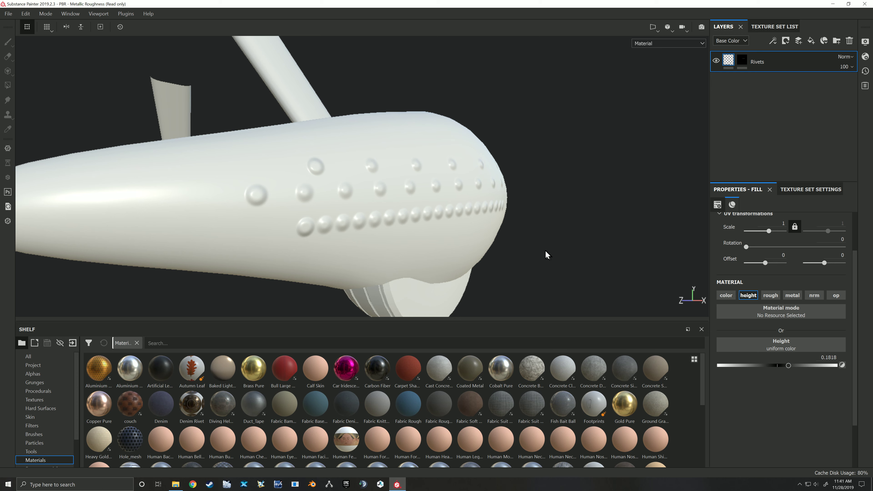
alt+drag(547, 254, 540, 201)
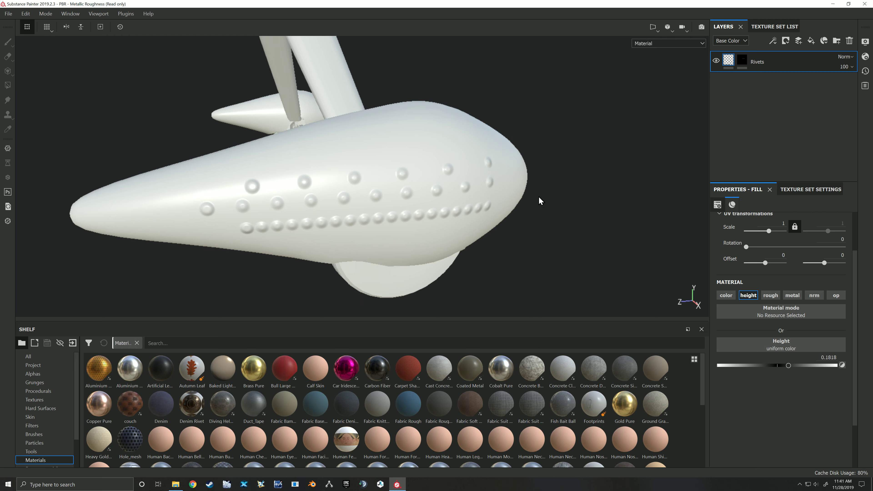
Duplicate the Rivets layer and set the duplicate's fill height to -0.0833.
right_click(782, 63)
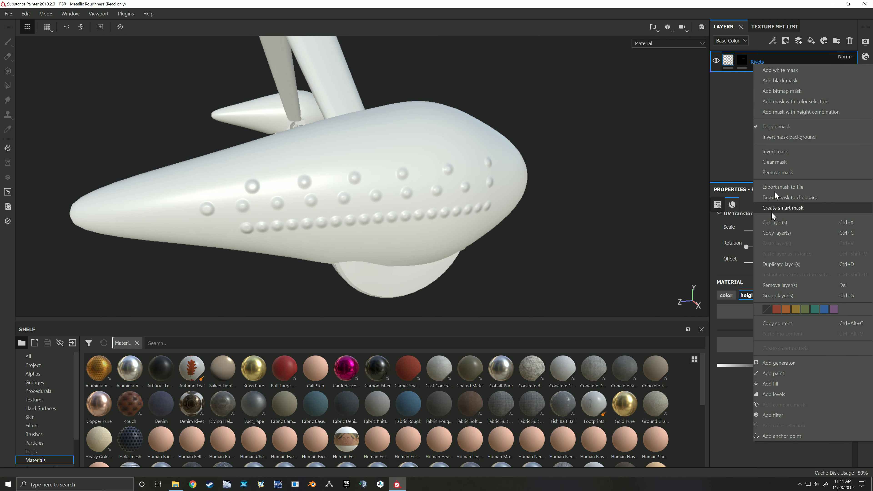
click(778, 263)
click(747, 60)
mouse_move(743, 62)
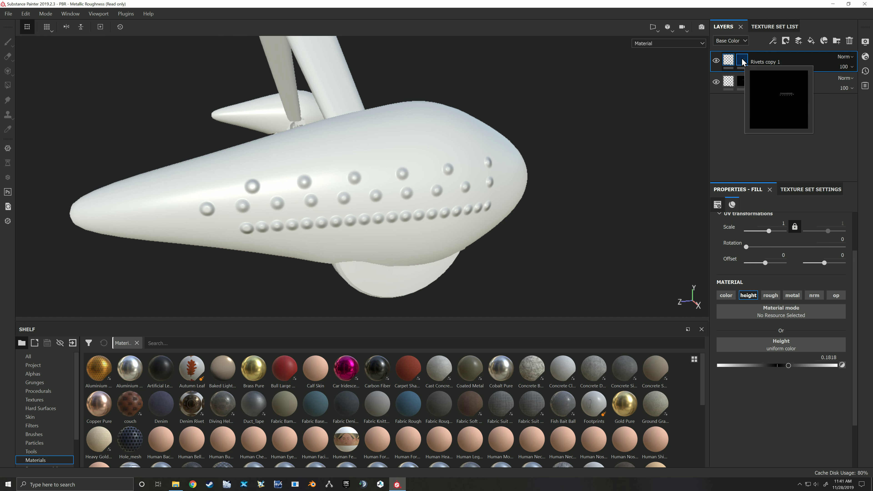
click(729, 60)
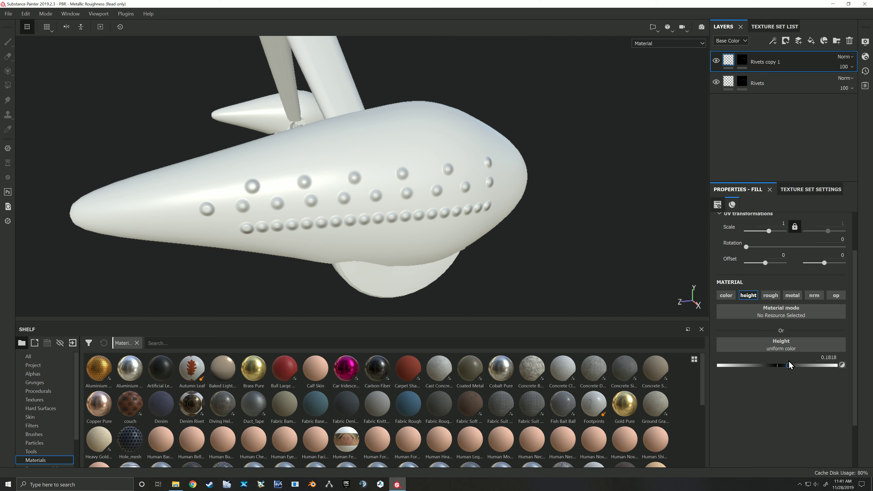
drag(788, 369, 769, 367)
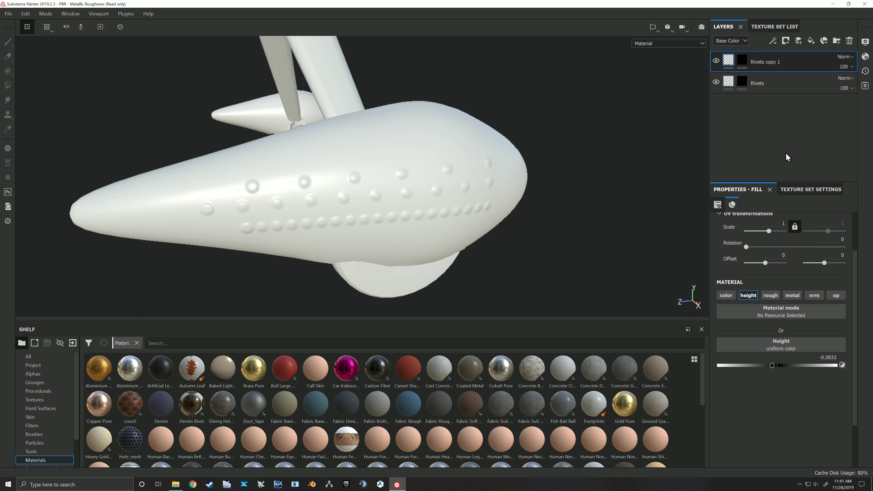
Move the duplicated layer below Rivets and toggle its visibility to compare the effect, leaving it shown.
drag(792, 65, 756, 89)
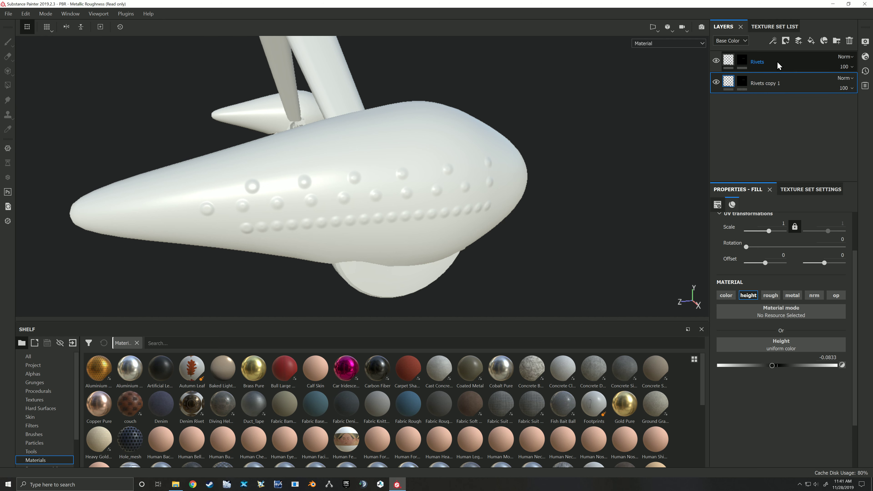
click(715, 83)
click(715, 83)
click(715, 83)
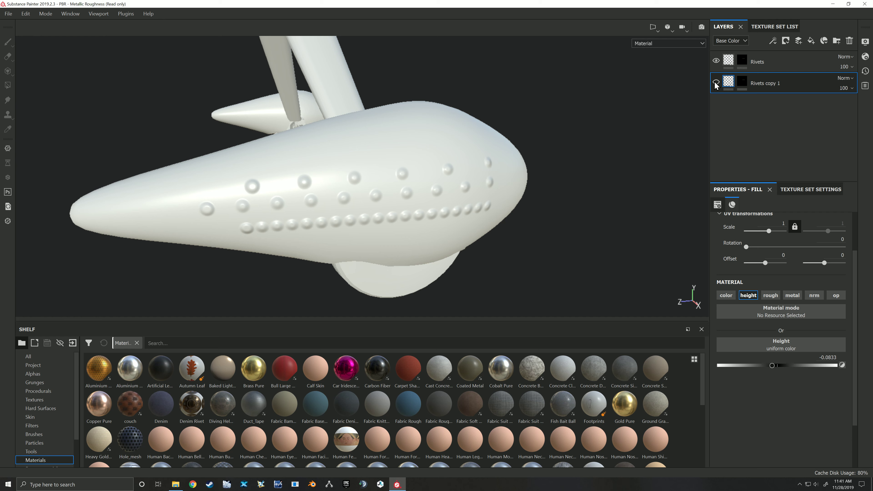
click(716, 83)
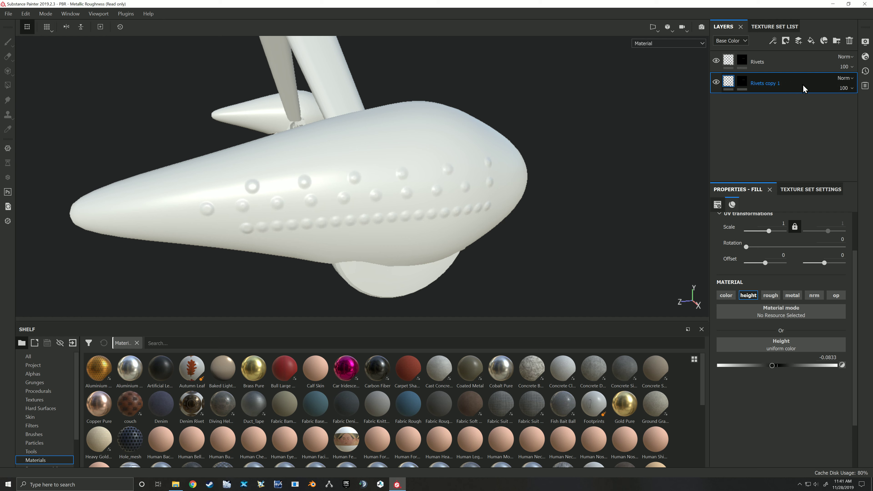
Add a Blur filter to the mask of the Rivets copy 1 layer.
click(741, 85)
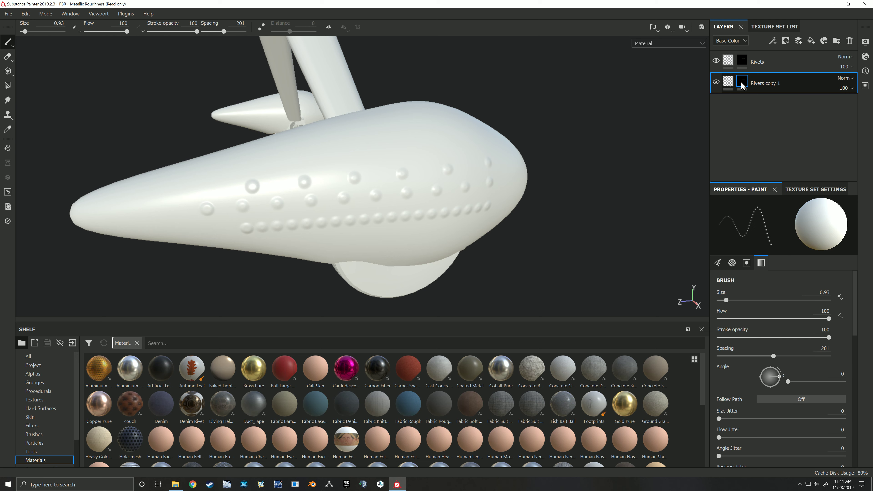
right_click(742, 85)
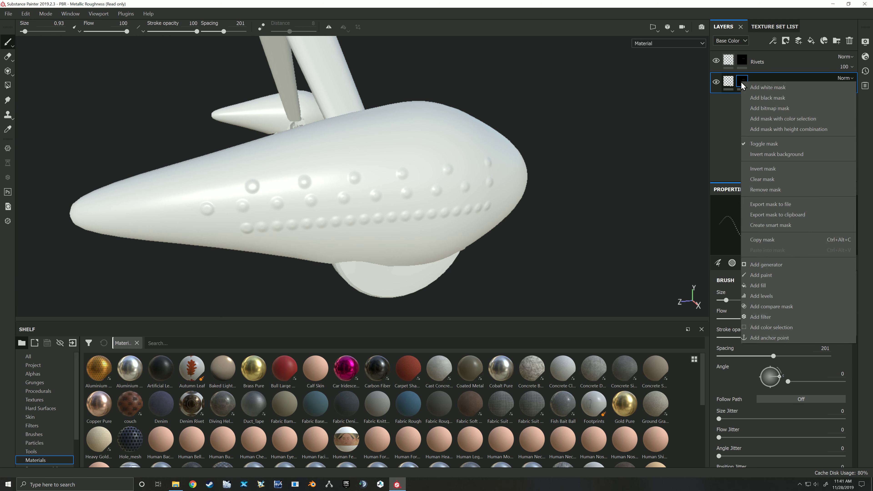
click(763, 316)
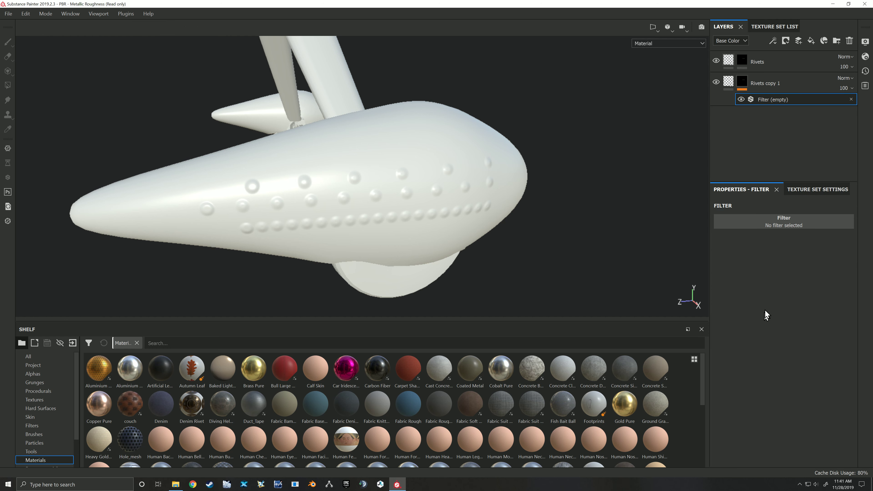
click(774, 217)
click(832, 245)
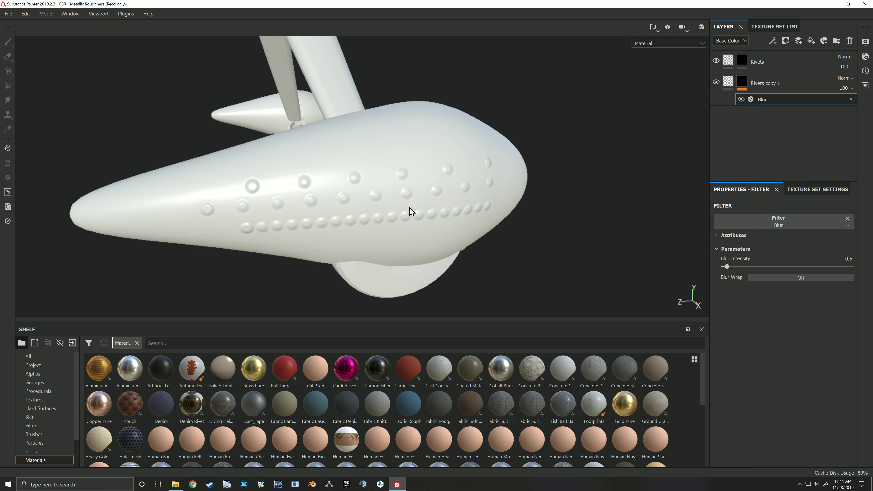
Strengthen the mask blur slightly, test the Rivets copy 1 fill height at -0.1667, and make the recess shallower again.
scroll(412, 211, up, 5)
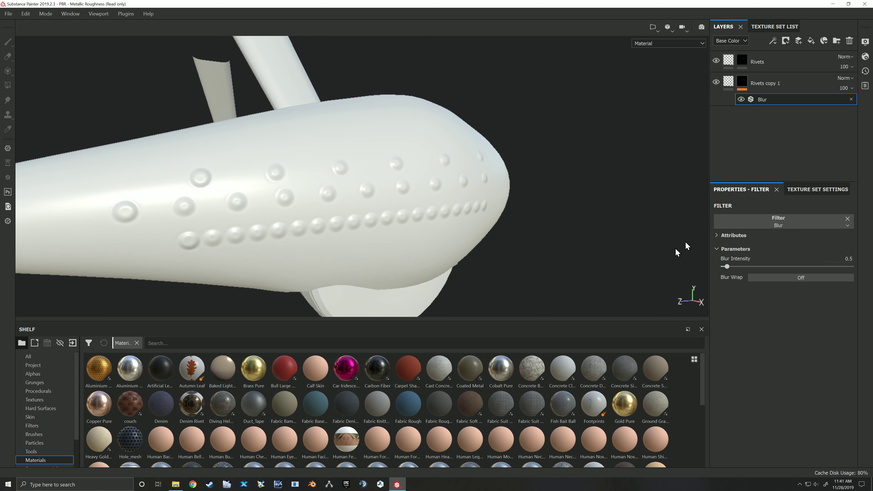
drag(727, 267, 731, 267)
click(729, 82)
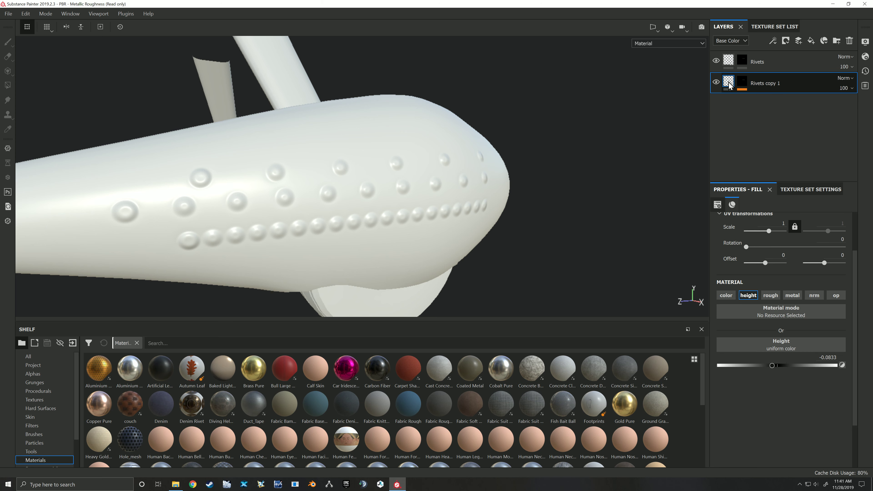
drag(773, 368, 768, 370)
alt+drag(600, 253, 505, 220)
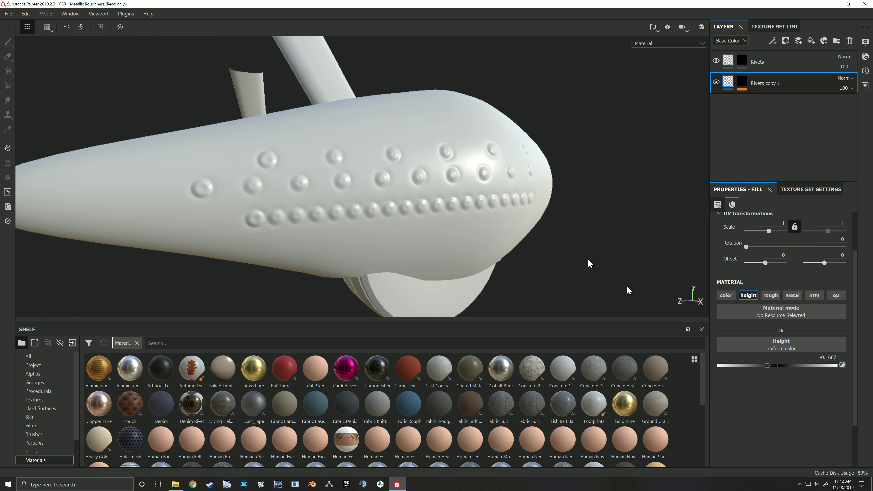
mouse_move(767, 365)
mouse_down()
mouse_move(749, 366)
mouse_move(772, 365)
mouse_up()
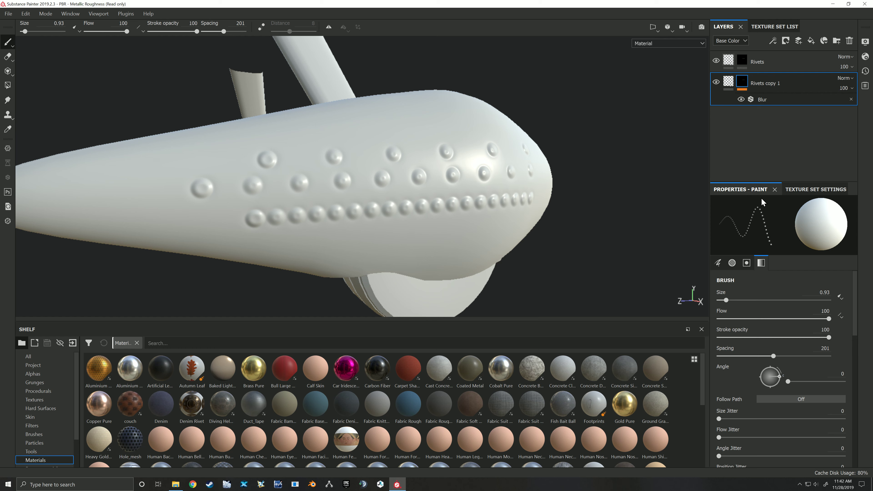
Test the mask filter's Blur Intensity at 2.62 and settle on 1.37.
click(770, 99)
drag(730, 267, 737, 266)
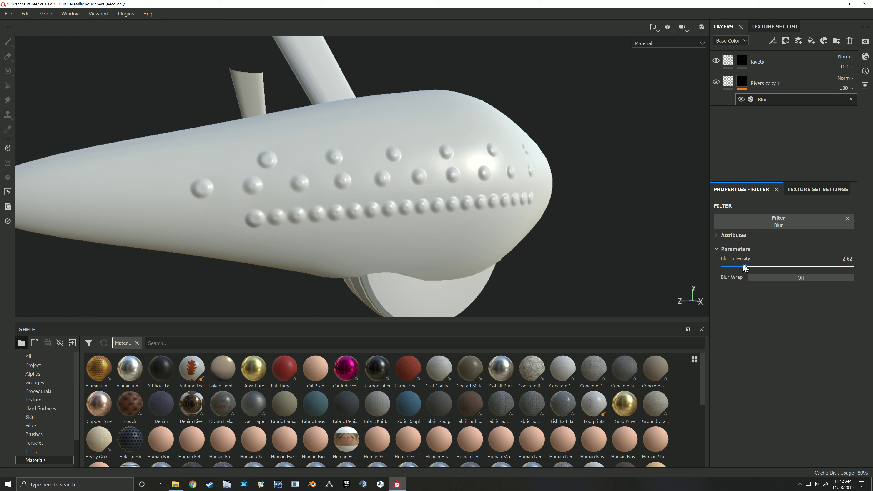
drag(733, 263, 734, 261)
key(f)
alt+drag(515, 181, 458, 218)
alt+drag(510, 205, 524, 201)
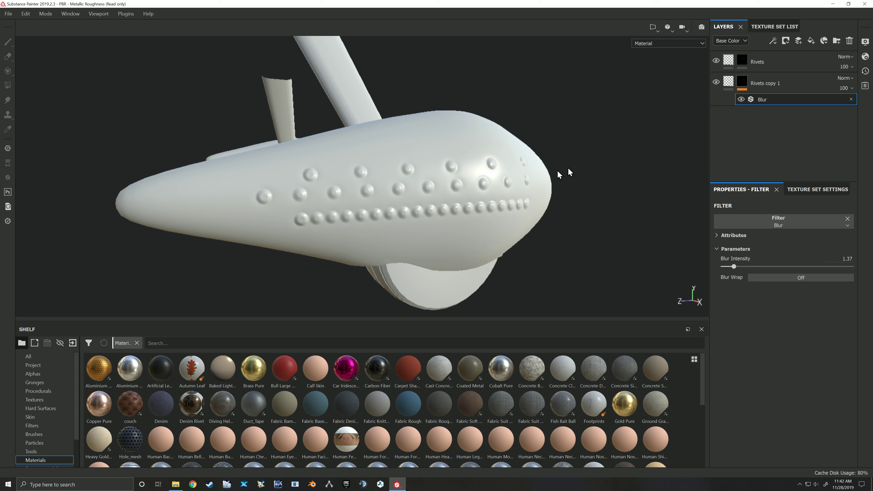
scroll(422, 187, up, 2)
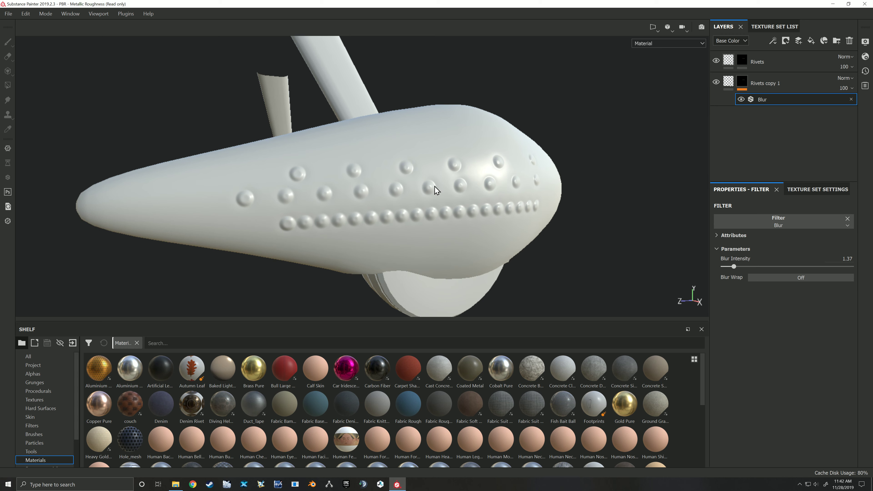
Delete both rivet layers and replace them with a fill layer that affects only the height channel.
click(798, 57)
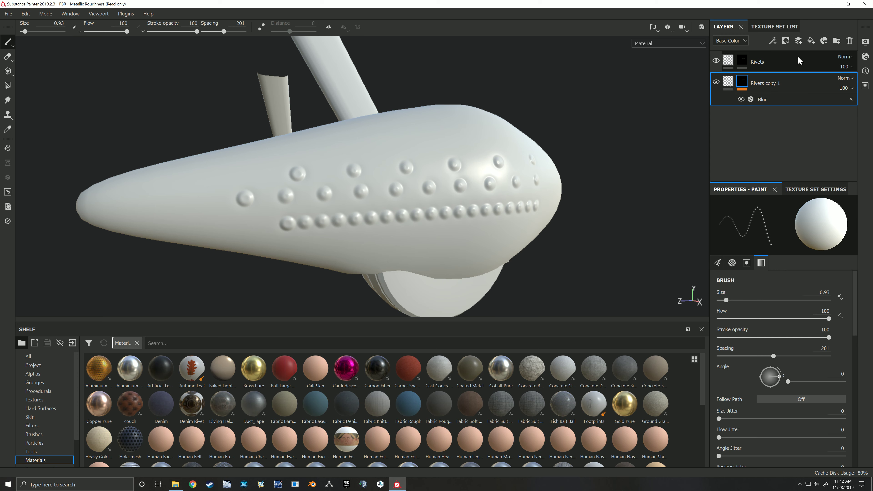
key(Delete)
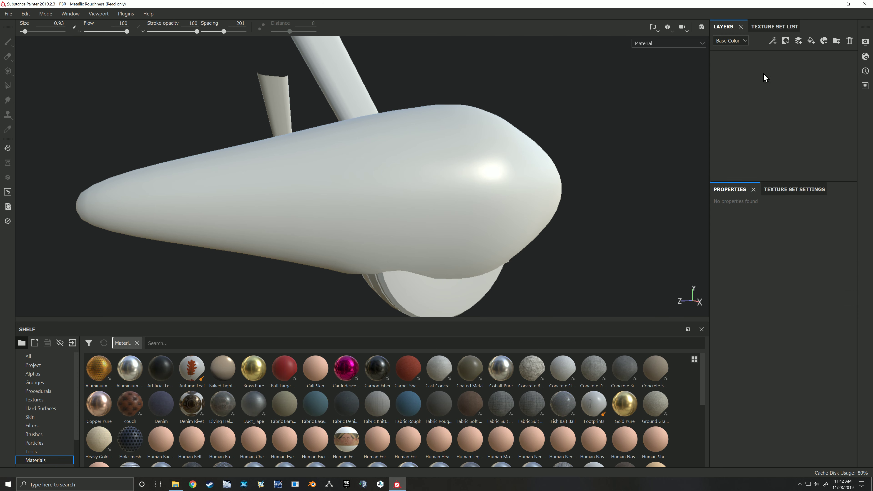
click(812, 41)
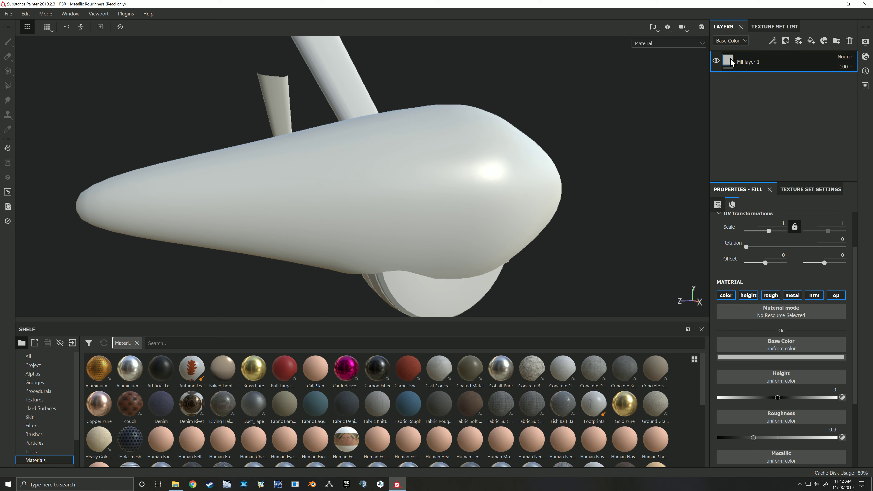
alt+drag(571, 161, 549, 164)
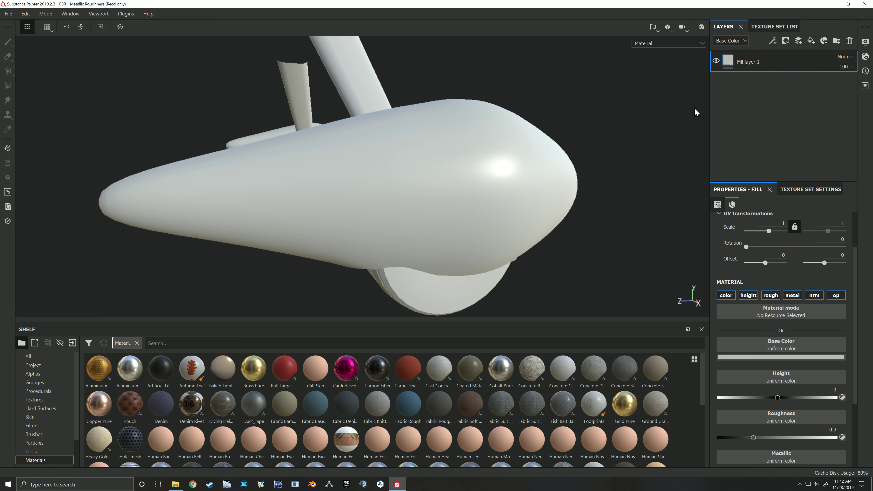
click(752, 296)
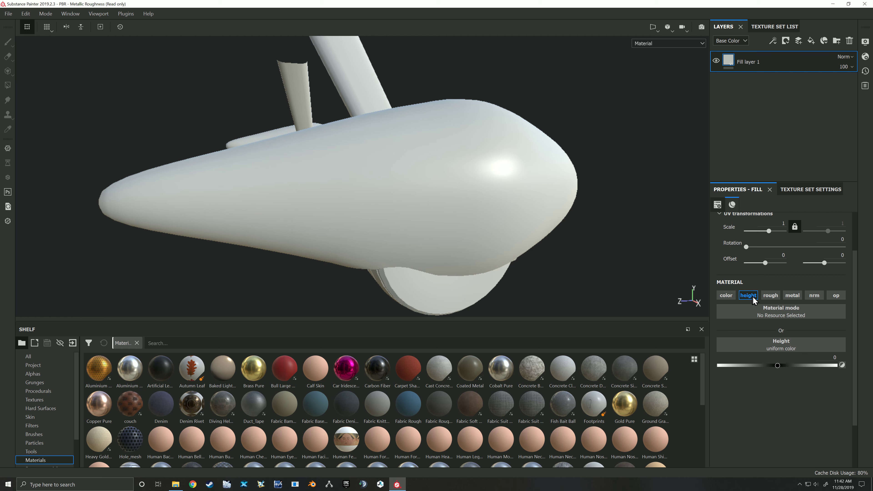
Raise the new fill layer's height and add a black mask to it.
drag(778, 366, 790, 366)
right_click(764, 63)
click(773, 76)
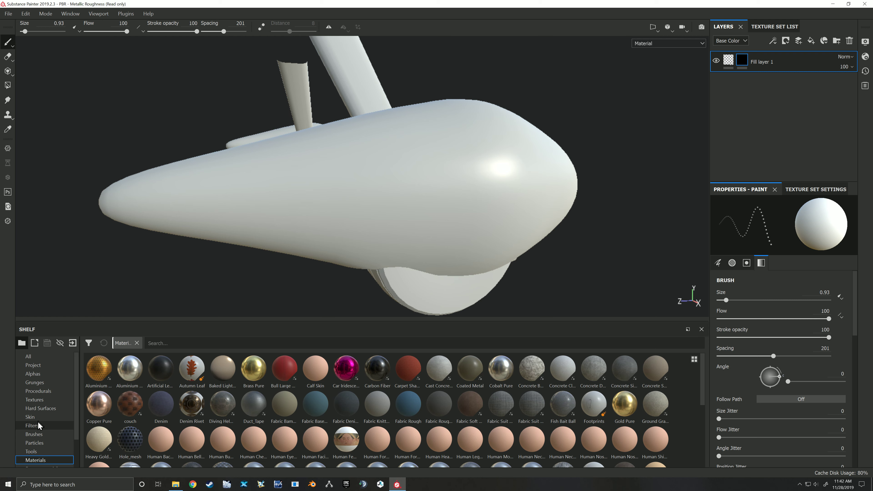
Stamp one circle into the mask on the fairing's wide front part with the Basic Hard brush at size 1.86.
click(30, 434)
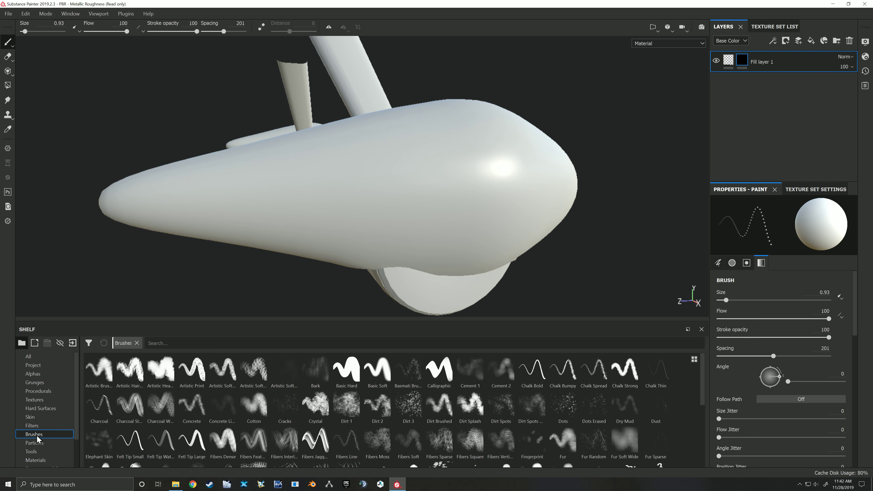
click(350, 369)
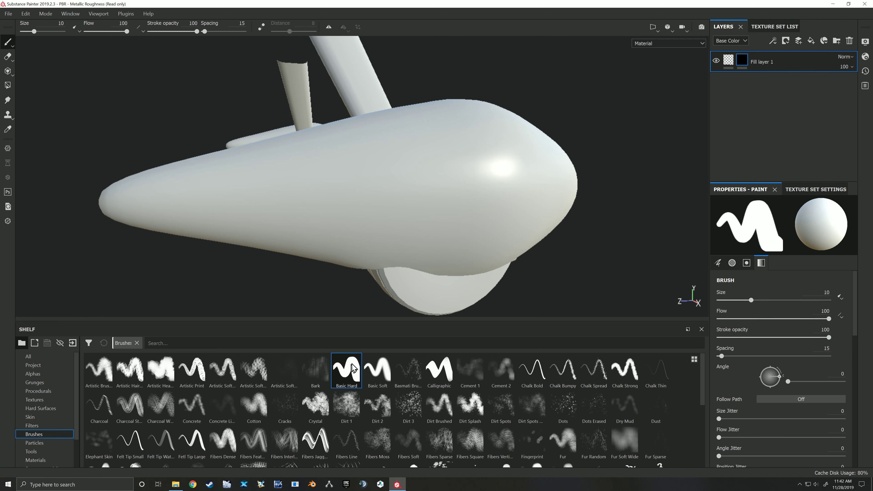
ctrl+right_drag(433, 189, 436, 191)
alt+drag(444, 185, 413, 184)
scroll(440, 183, up, 3)
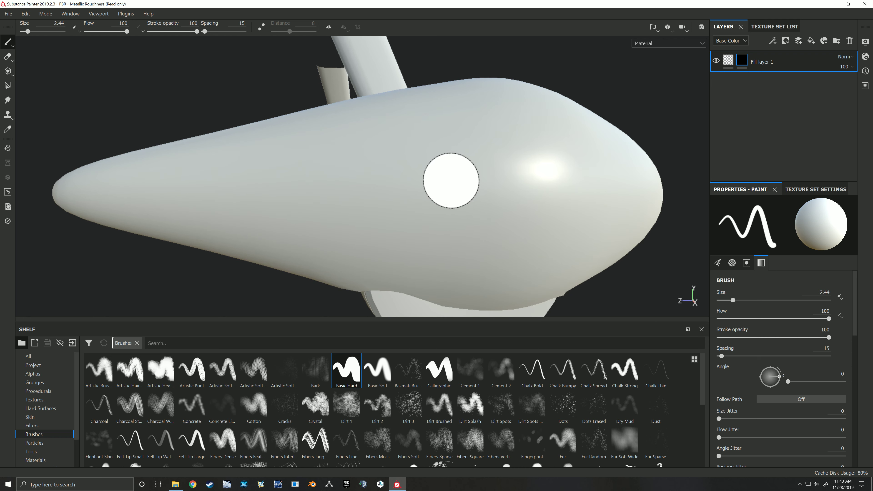
alt+middle_drag(465, 181, 449, 176)
key(bracketleft)
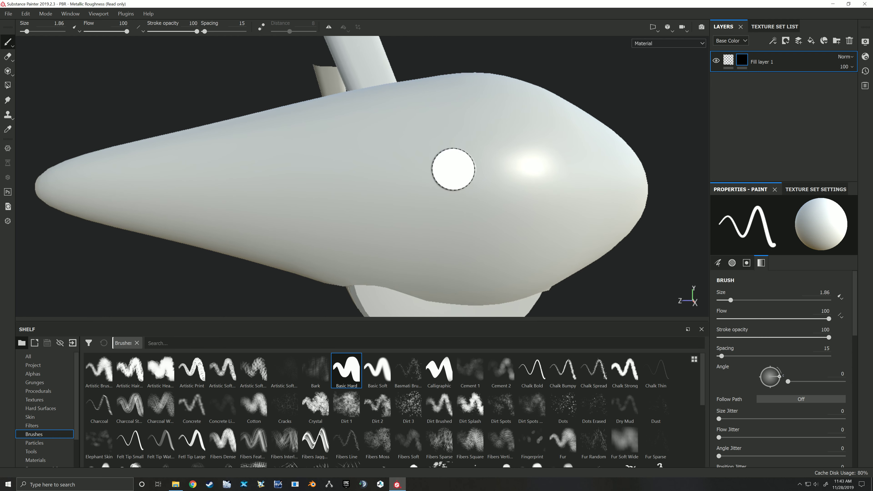
Test the circle layer's fill height at 0.0227 and settle on 0.053.
mouse_move(451, 227)
alt+mouse_down()
mouse_move(596, 226)
mouse_move(493, 278)
mouse_move(489, 209)
mouse_move(464, 207)
mouse_move(488, 217)
alt+mouse_up()
click(728, 61)
mouse_move(790, 369)
mouse_down()
mouse_move(805, 369)
mouse_move(779, 369)
mouse_up()
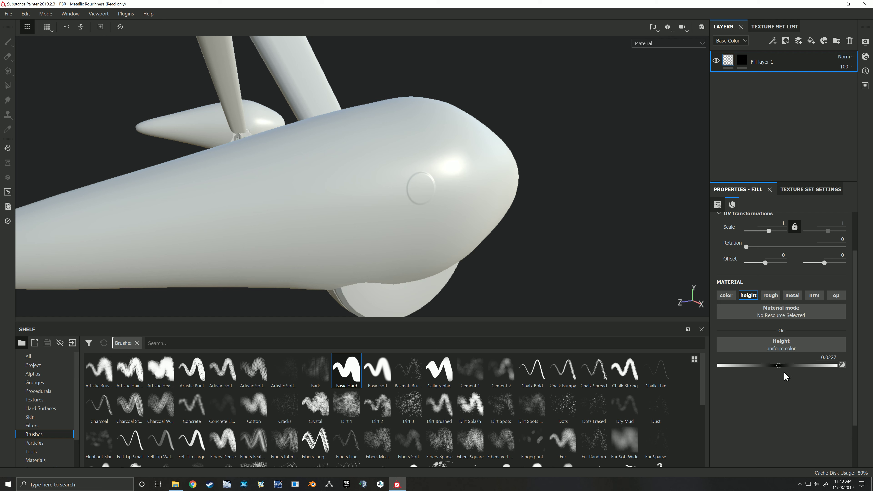
drag(778, 366, 781, 366)
alt+drag(533, 231, 528, 222)
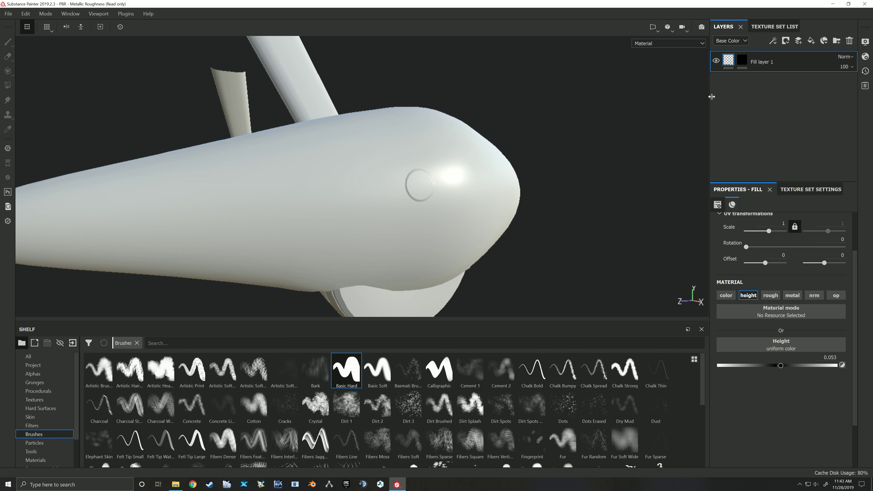
Add a second fill layer with only the height channel at 0.0833, and give it a black mask.
click(812, 42)
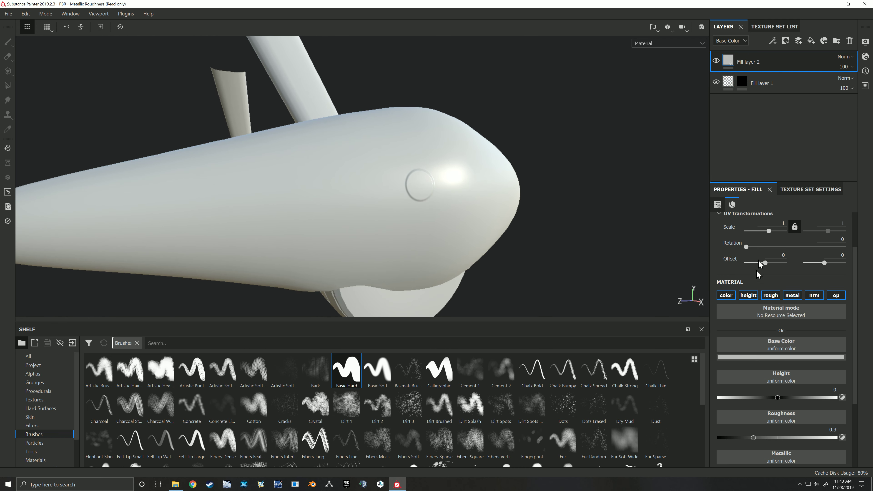
click(752, 296)
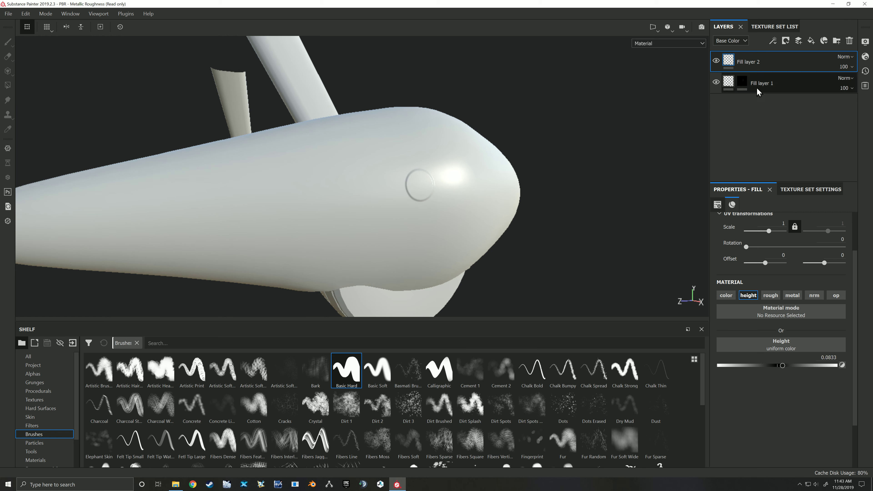
right_click(753, 57)
click(784, 78)
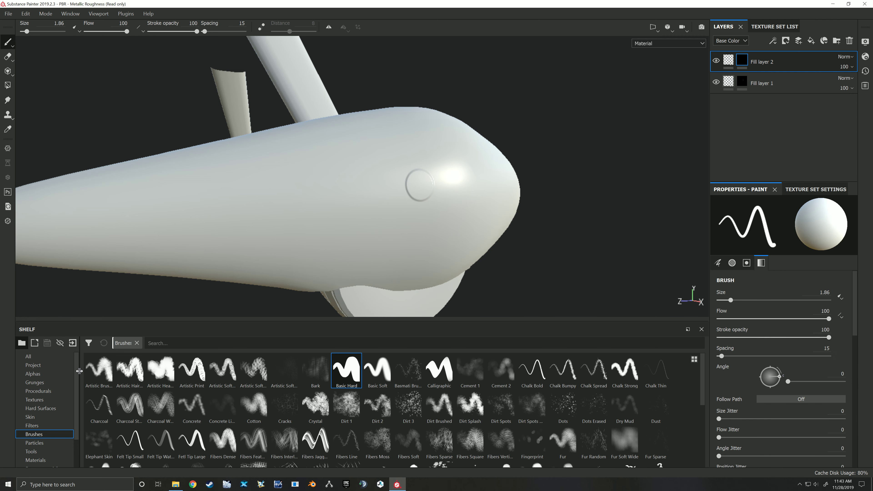
Stamp the bolt_phillips2 alpha at the centre of the raised circle, using a brush smaller than 1.35.
click(33, 373)
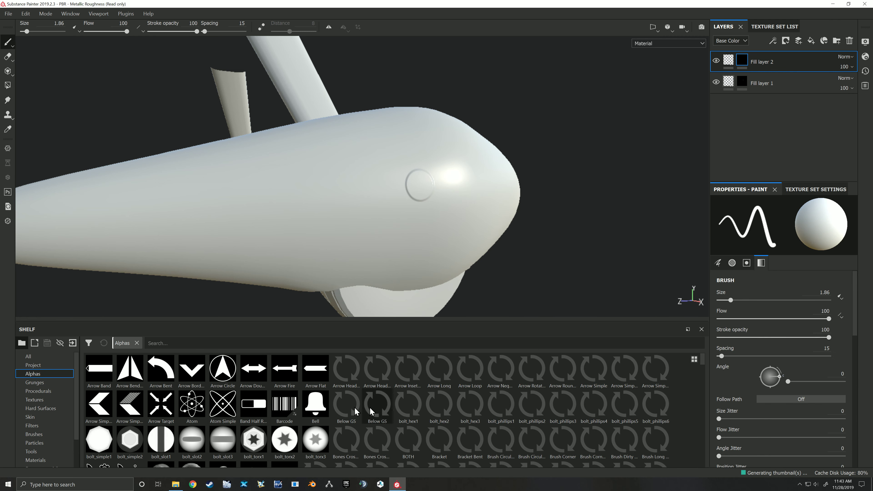
click(532, 405)
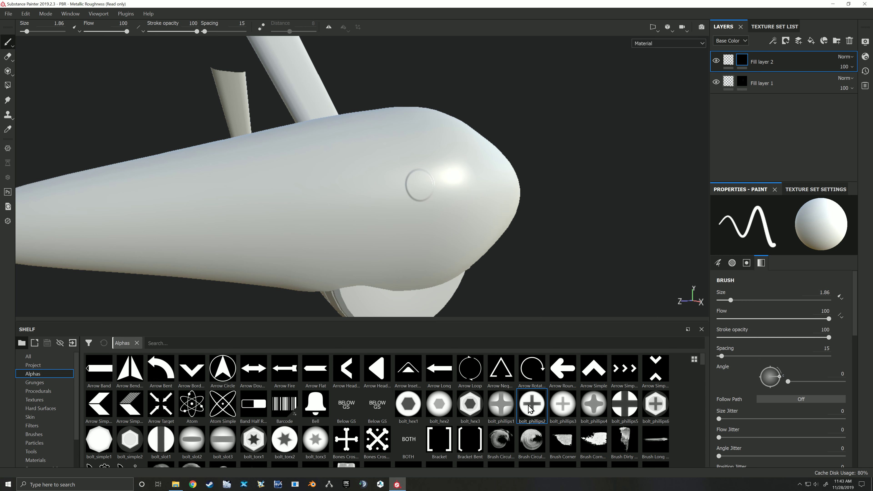
alt+drag(446, 181, 413, 185)
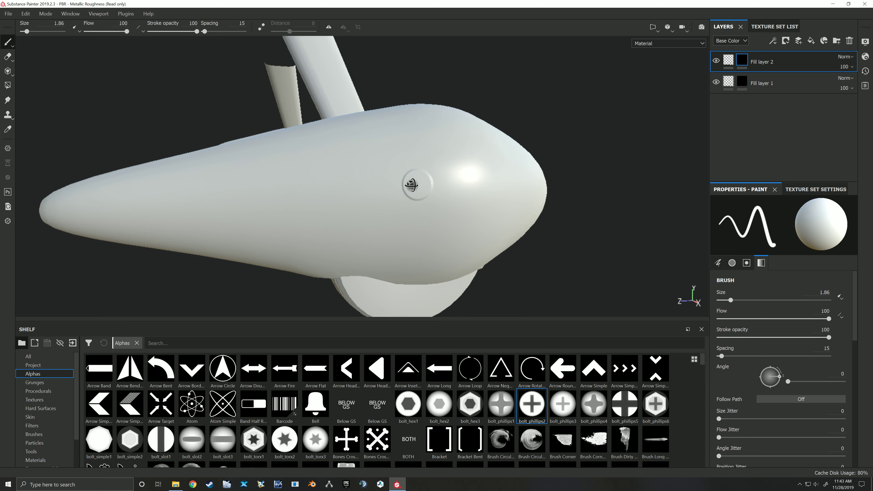
scroll(413, 185, up, 2)
scroll(414, 185, up, 2)
key(bracketleft)
key(bracketleft)
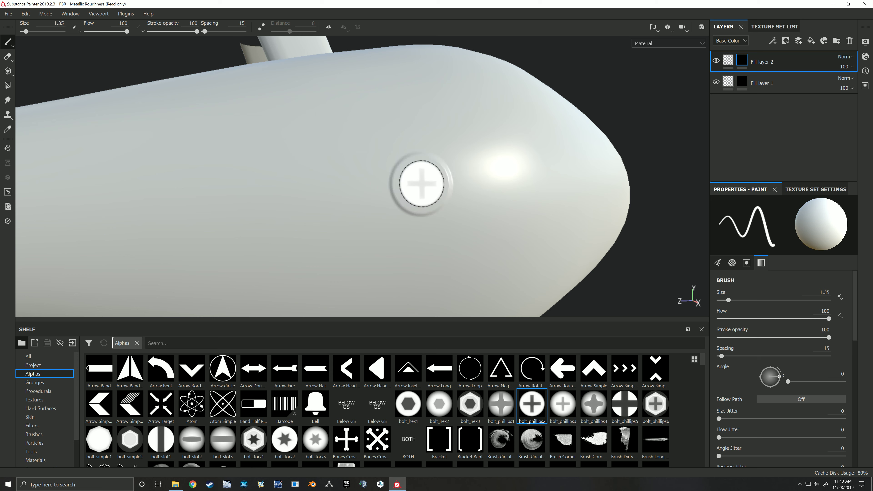
key(bracketleft)
click(420, 183)
Set the bolt layer's fill height to -0.2424 and check the recessed bolt from several angles.
alt+drag(417, 231, 478, 224)
scroll(477, 224, down, 3)
alt+middle_drag(477, 225, 499, 203)
mouse_move(499, 203)
alt+mouse_down()
mouse_move(435, 222)
mouse_move(468, 220)
alt+mouse_up()
click(728, 60)
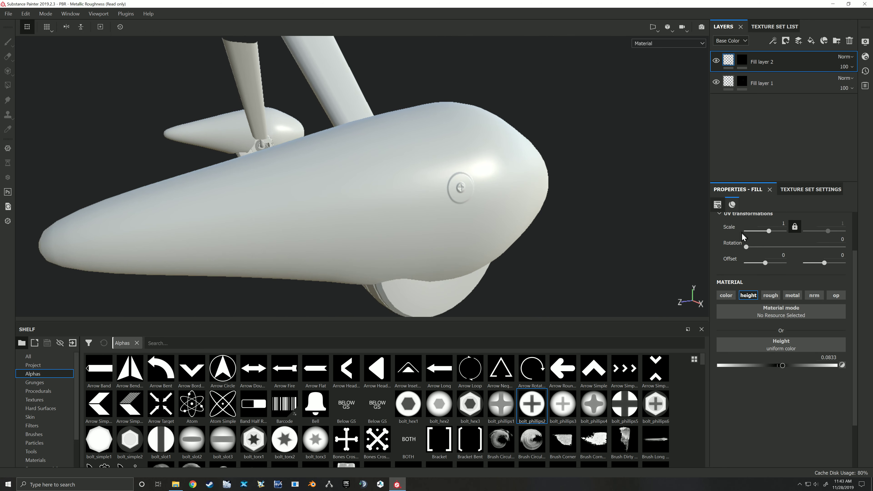
drag(783, 367, 760, 370)
alt+drag(530, 246, 495, 186)
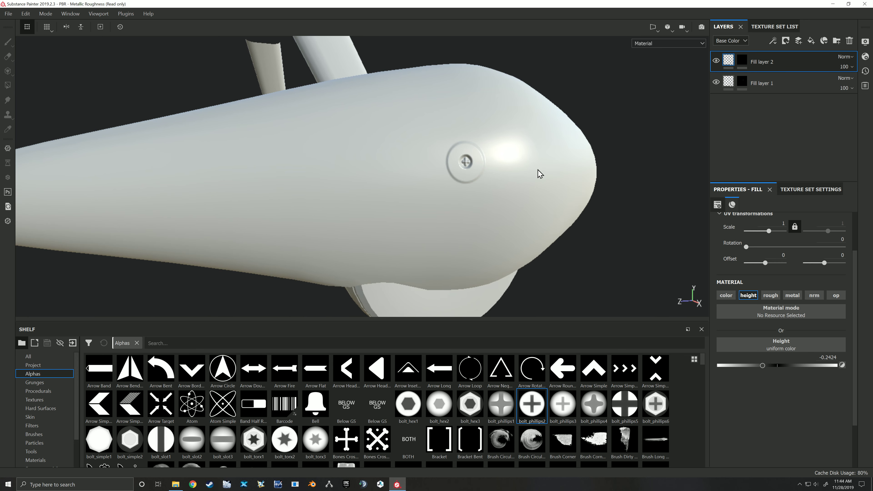
mouse_move(556, 166)
alt+mouse_down()
mouse_move(530, 180)
mouse_move(549, 164)
mouse_move(557, 170)
alt+mouse_up()
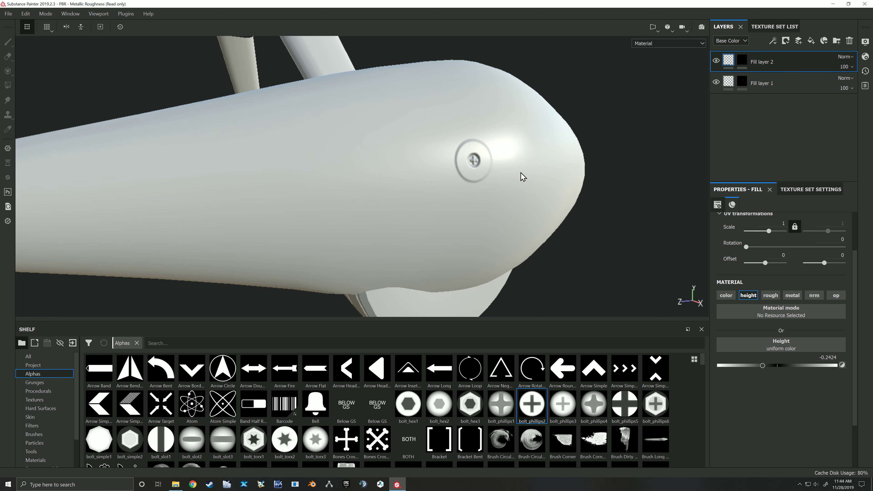
alt+middle_drag(524, 167, 527, 170)
mouse_move(546, 167)
alt+mouse_down()
mouse_move(520, 170)
mouse_move(532, 164)
alt+mouse_up()
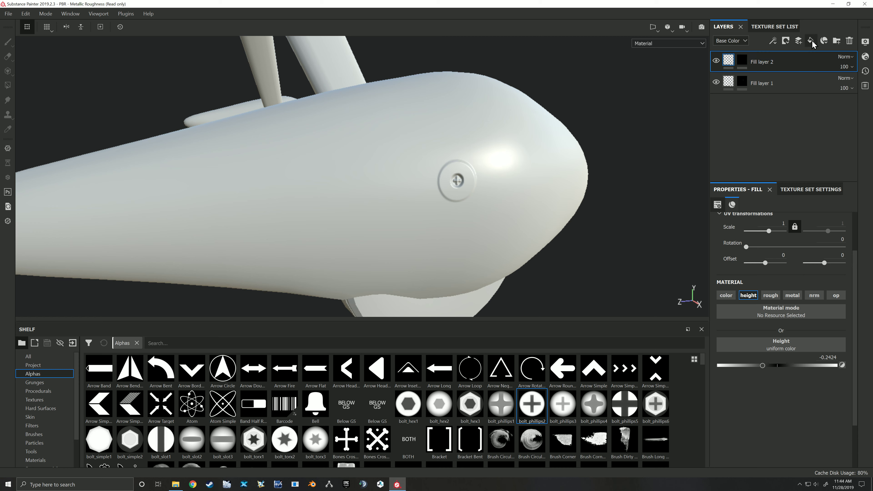
Duplicate the bolt's fill layer and make the copy color-only with a pure red base color.
right_click(789, 62)
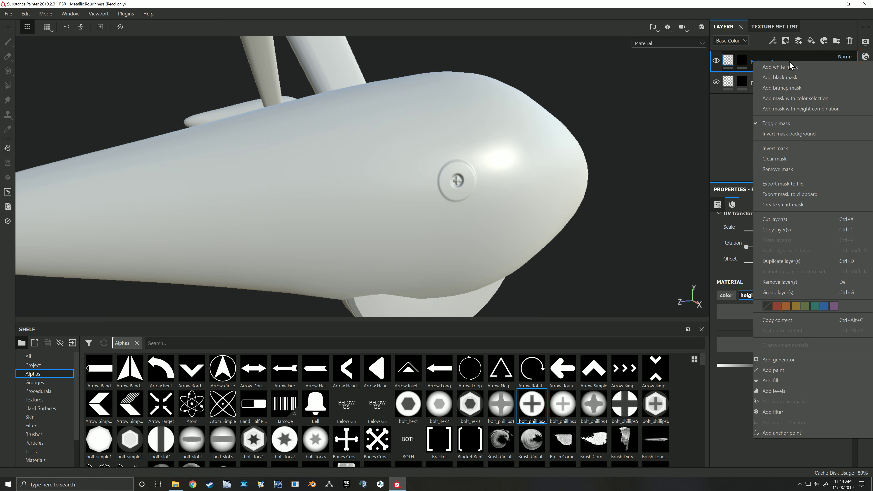
click(781, 261)
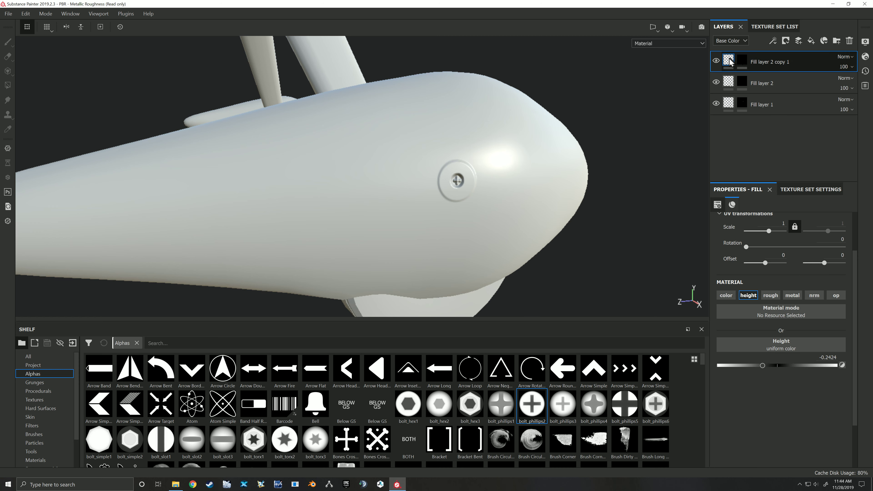
click(732, 298)
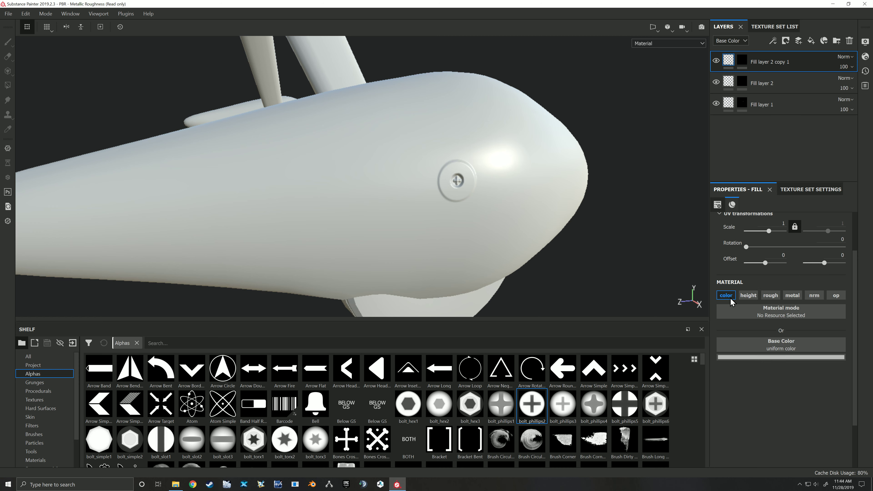
click(755, 358)
drag(764, 376, 835, 357)
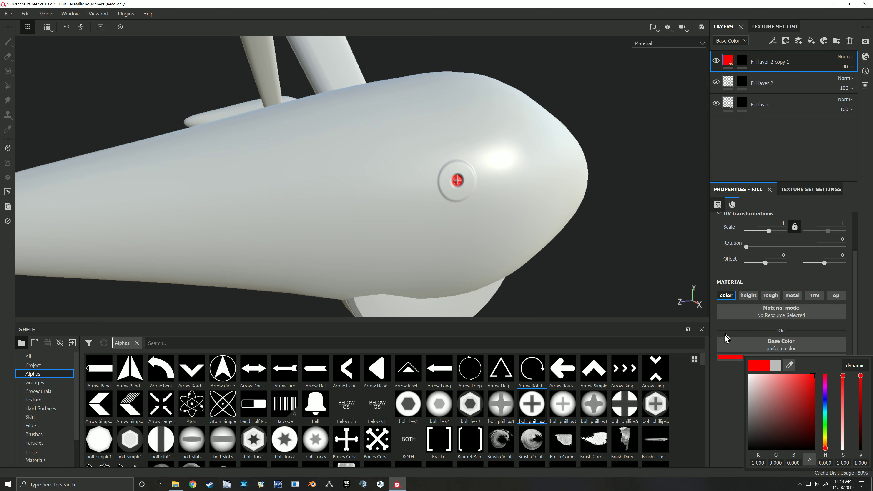
click(724, 399)
mouse_move(586, 227)
alt+mouse_down()
mouse_move(503, 210)
mouse_move(532, 226)
mouse_move(589, 230)
alt+mouse_up()
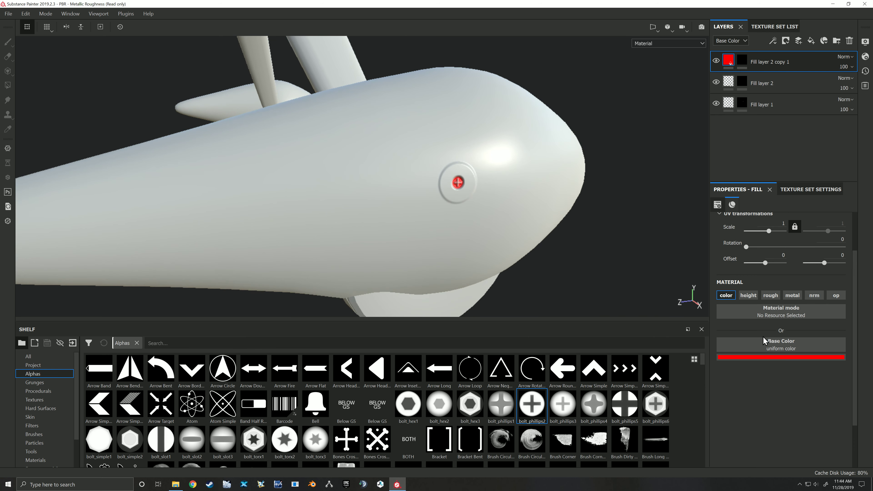
alt+drag(541, 207, 531, 202)
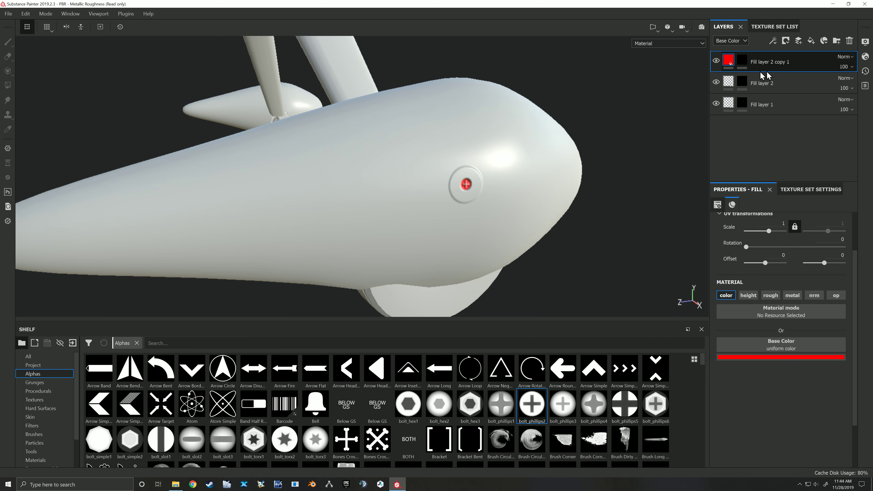
Duplicate the raised circle's fill layer and make the copy color-only with a blue base color (0.095, 0.085, 0.500).
click(781, 107)
right_click(783, 105)
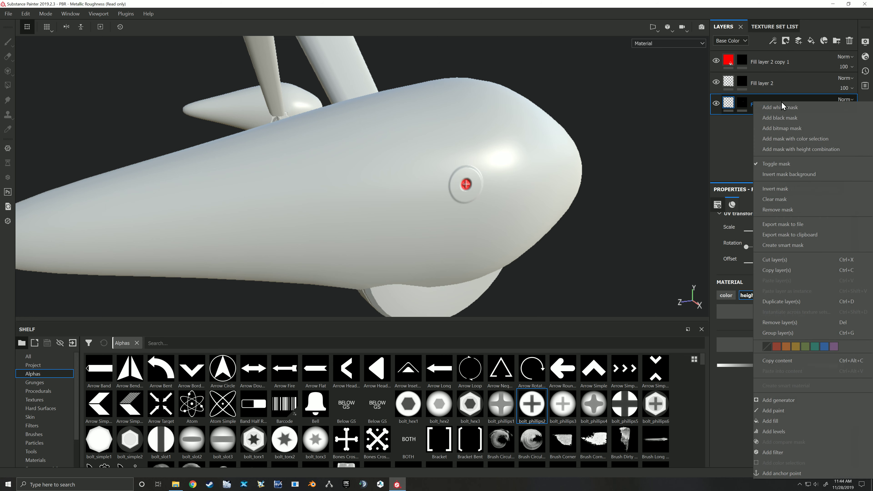
click(783, 301)
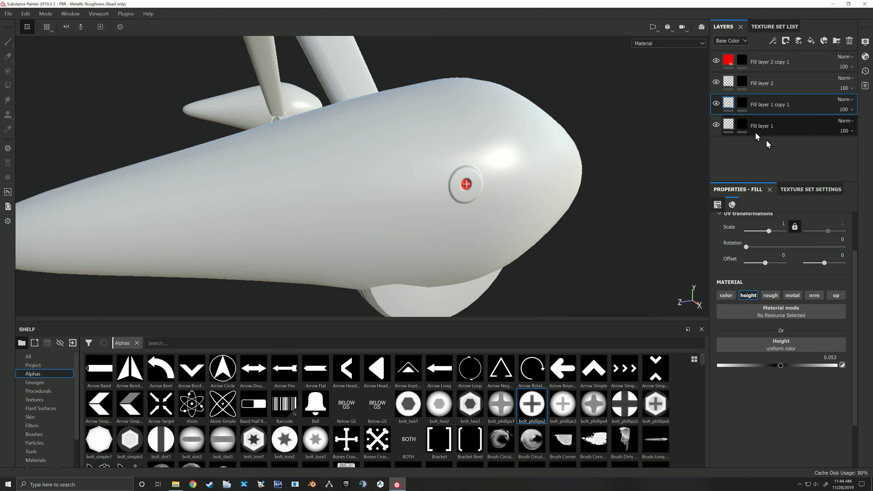
click(726, 295)
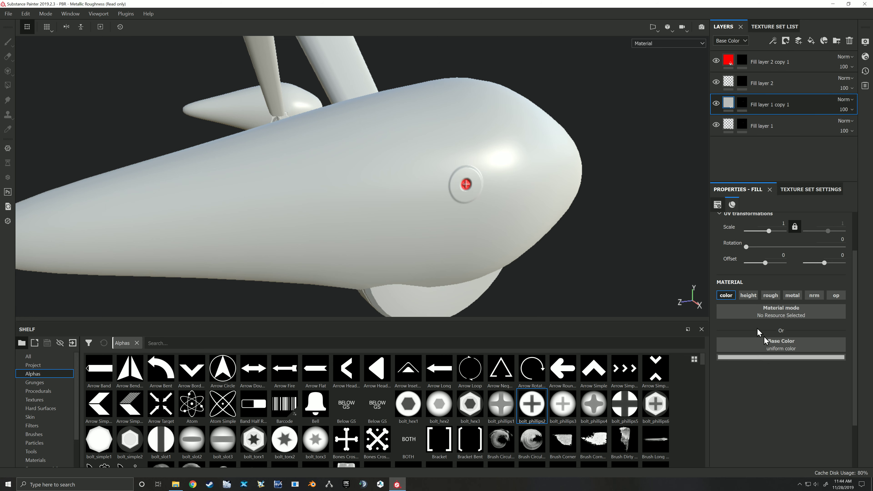
click(783, 358)
click(843, 410)
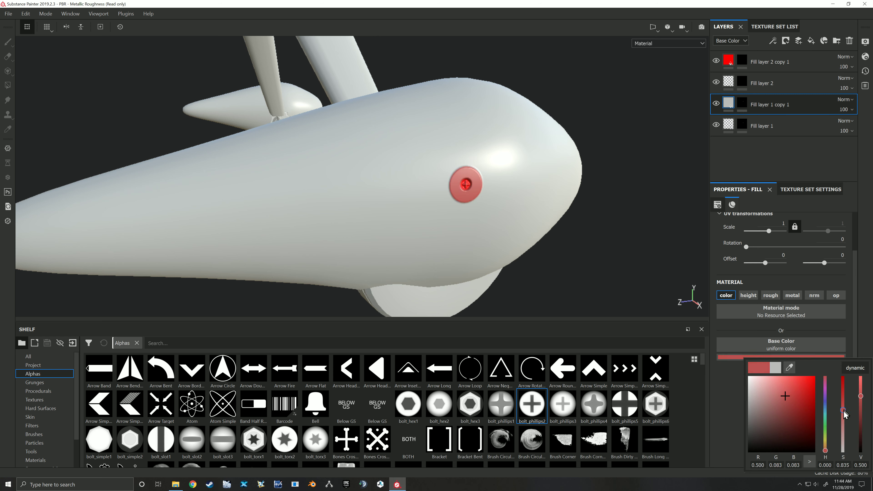
click(824, 401)
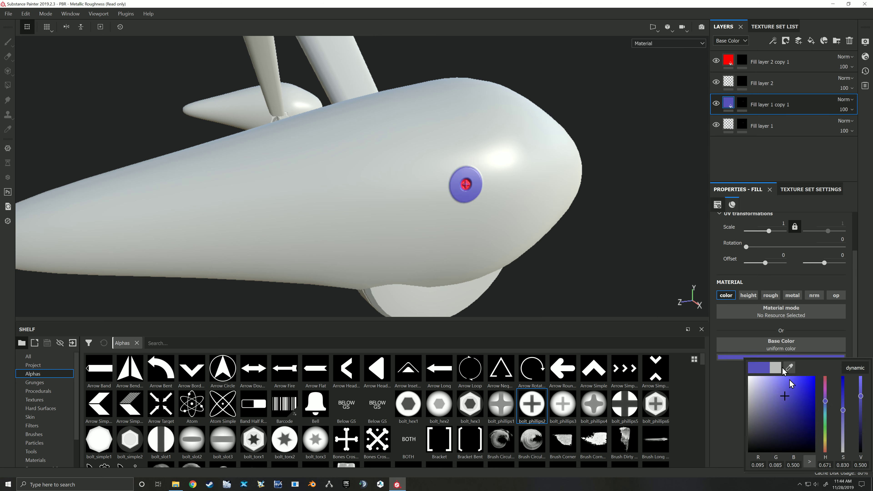
click(719, 405)
alt+drag(617, 252, 557, 229)
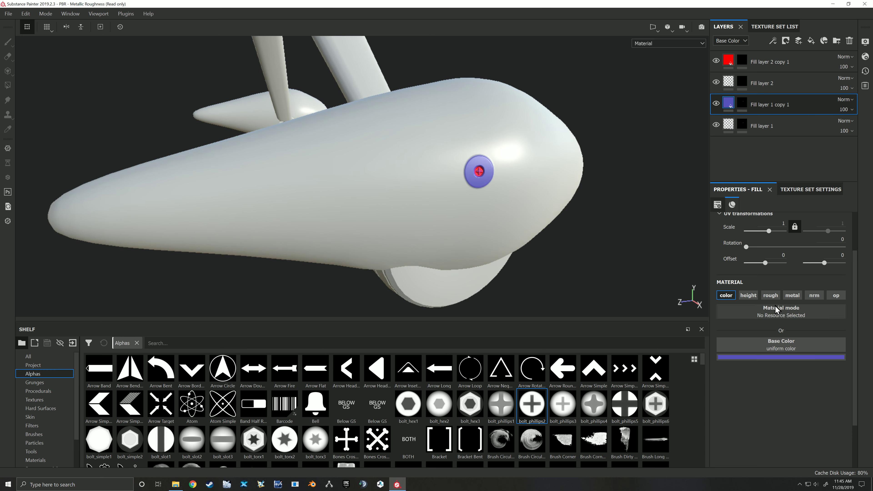
Enable color, roughness and metallic on the blue circle layer, set roughness to 0.1402 and metallic to 0.7992, and inspect the shine.
alt+click(775, 296)
alt+click(792, 296)
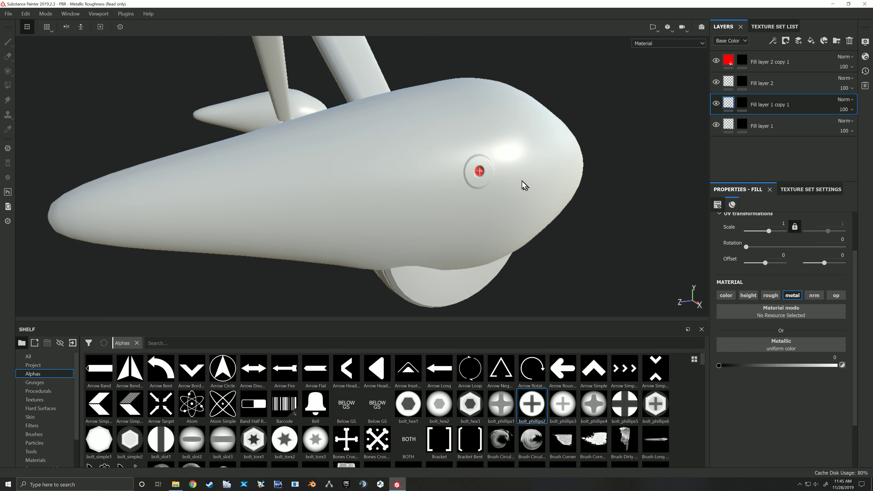
click(726, 295)
click(770, 295)
scroll(494, 157, up, 2)
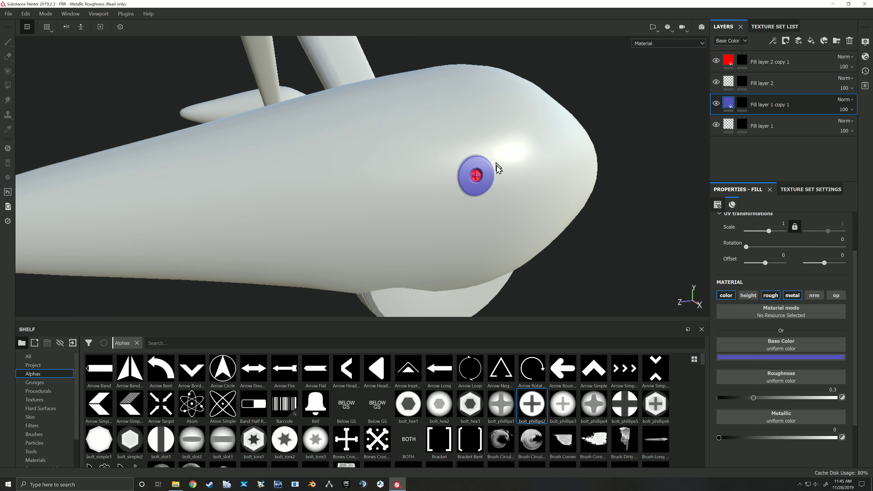
drag(755, 397, 734, 409)
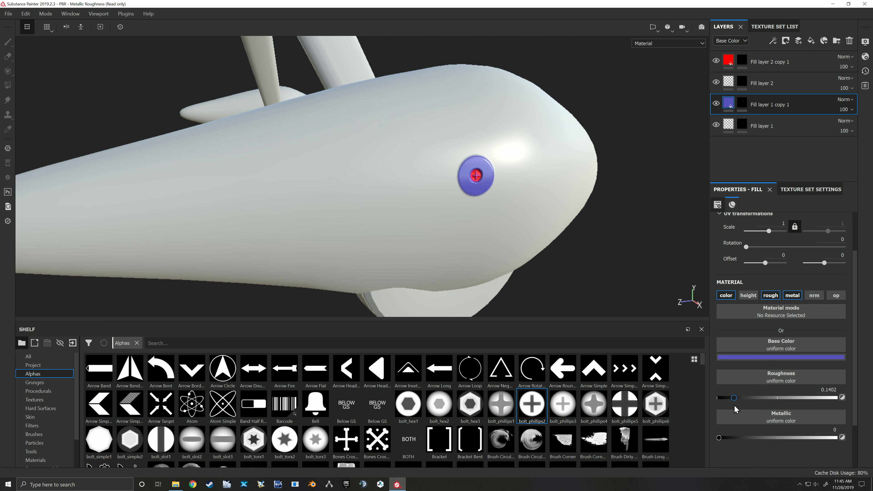
drag(720, 440, 813, 445)
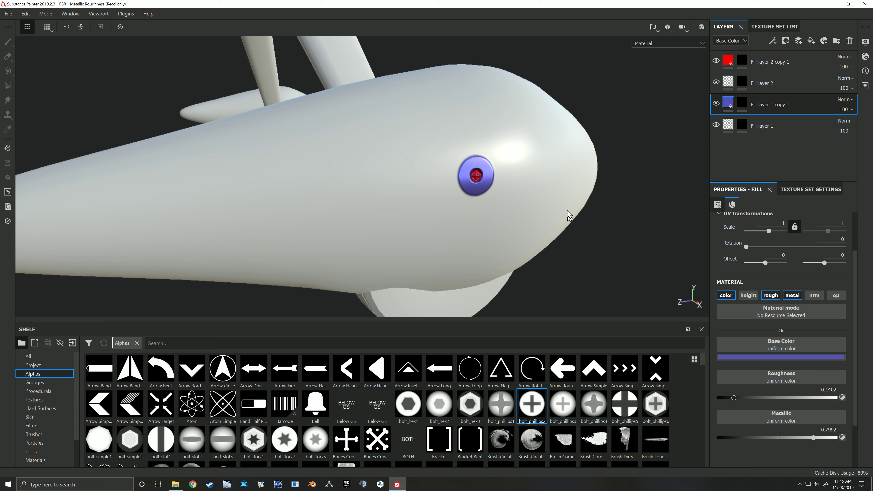
alt+drag(575, 223, 544, 207)
scroll(435, 187, up, 4)
alt+drag(434, 187, 511, 182)
scroll(524, 179, down, 2)
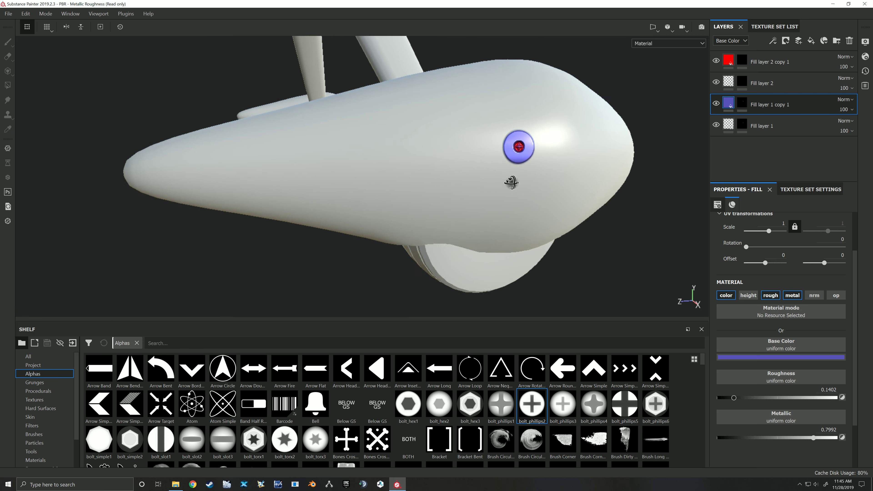
Delete all four fill layers of the bolt and raised circle.
click(801, 68)
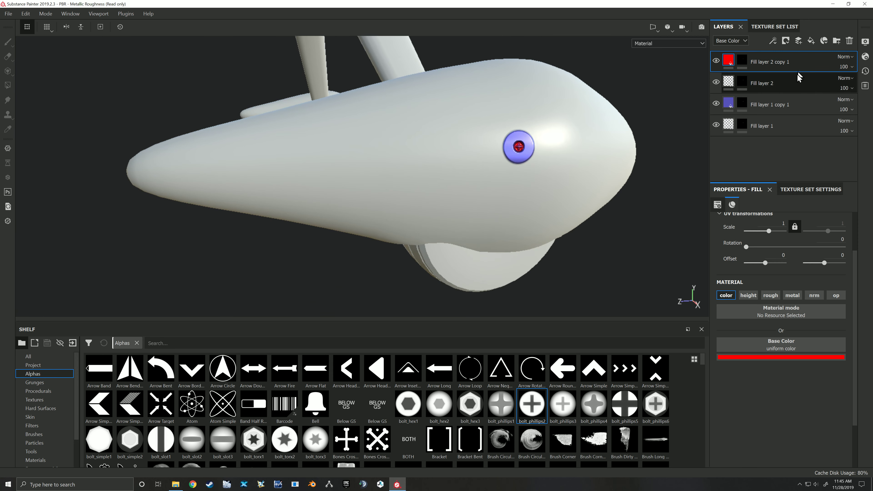
shift+click(800, 129)
key(Delete)
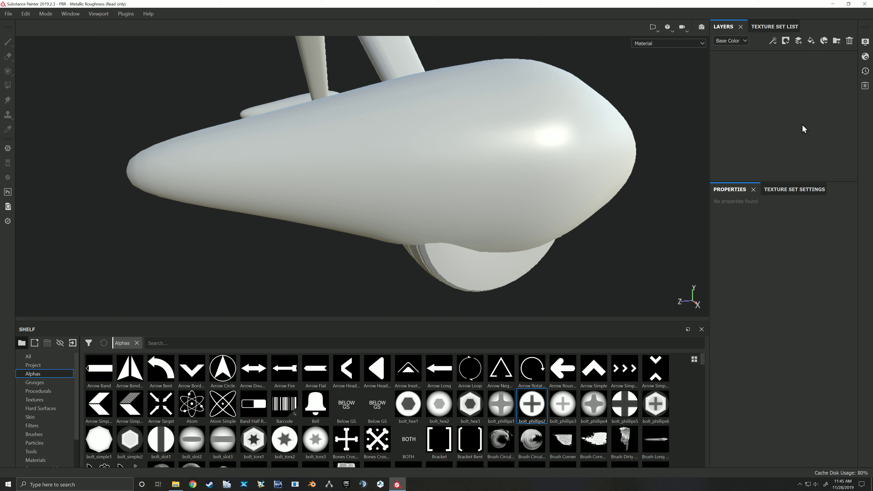
Add a new fill layer and pick the "Stitches Sm..." brush by searching the brushes for "sti".
click(811, 40)
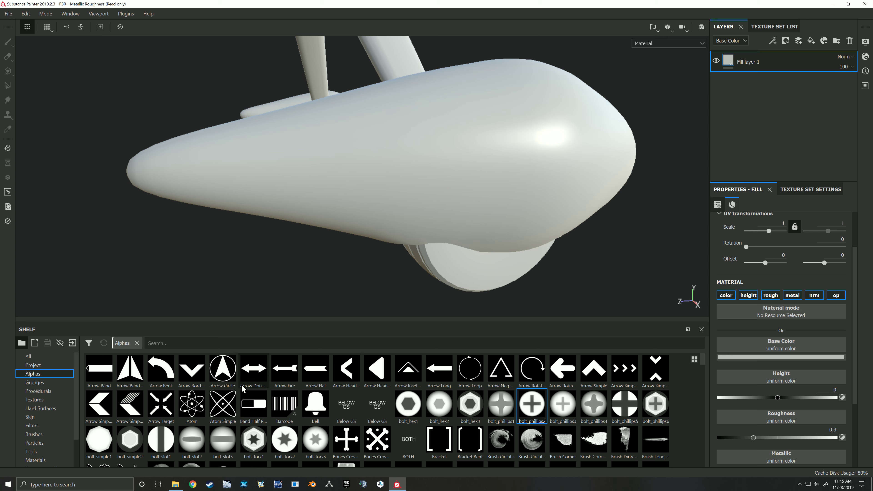
click(46, 435)
mouse_move(466, 173)
middle_down()
mouse_move(452, 191)
mouse_move(465, 192)
middle_up()
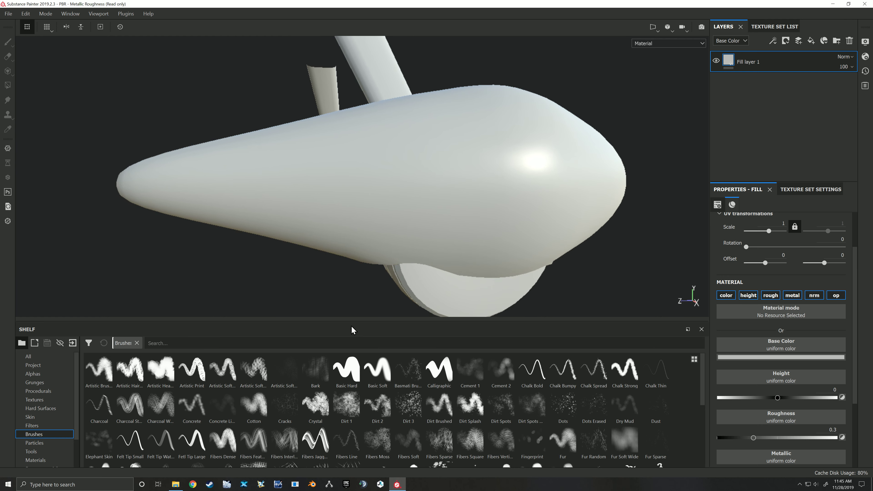
scroll(314, 403, down, 1)
click(232, 343)
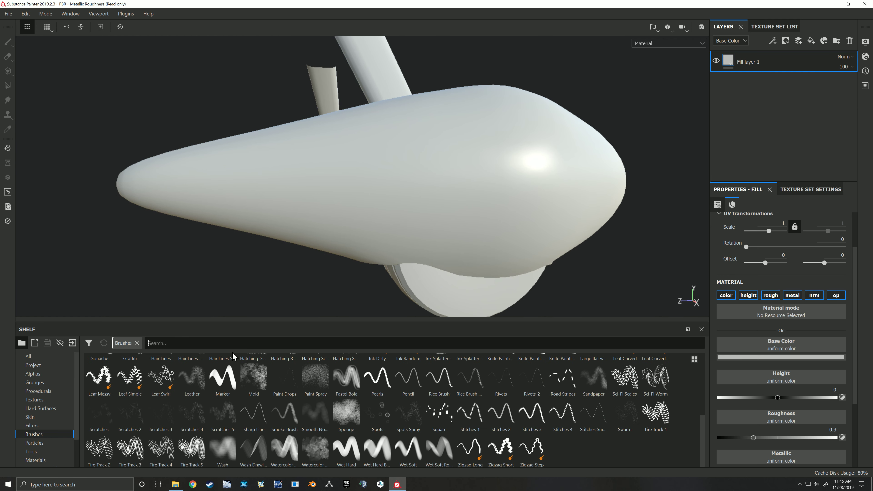
text(sti)
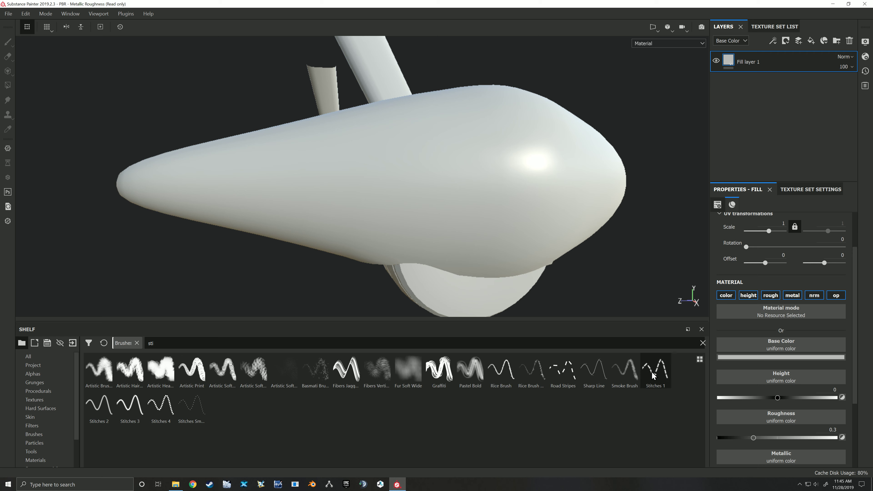
click(197, 411)
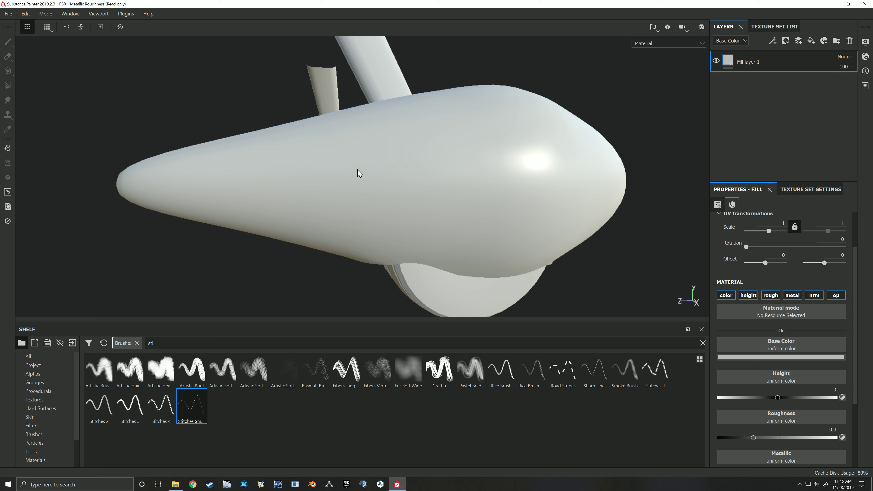
Try to paint on the unmasked fill layer with the stitches brush.
scroll(379, 169, down, 2)
scroll(378, 172, up, 2)
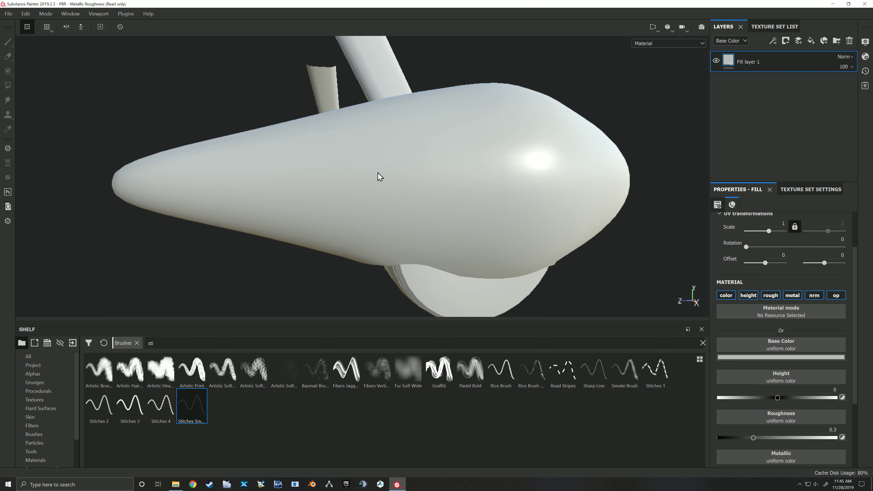
click(356, 186)
alt+drag(472, 155, 446, 161)
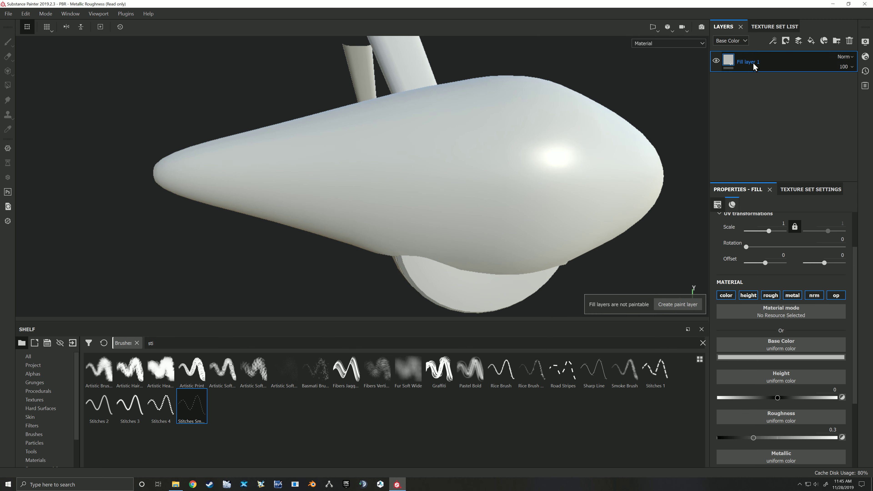
Give the new fill layer a black mask and set its base color to red.
right_click(770, 59)
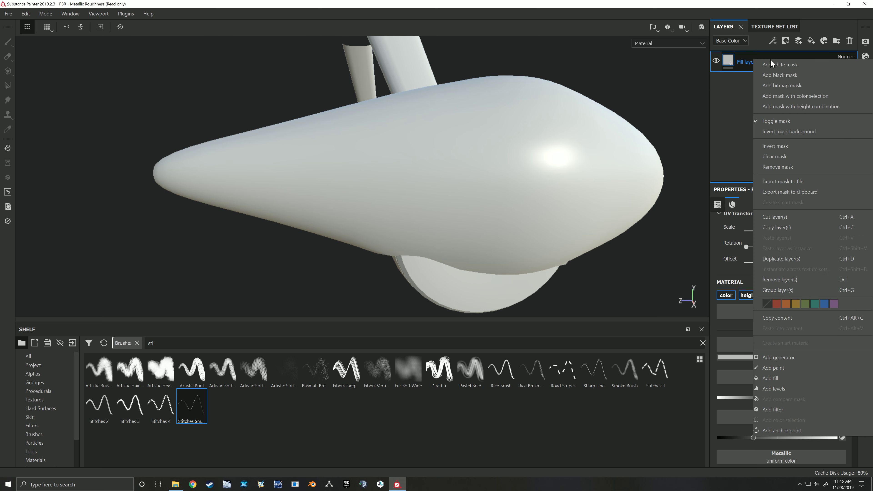
click(779, 75)
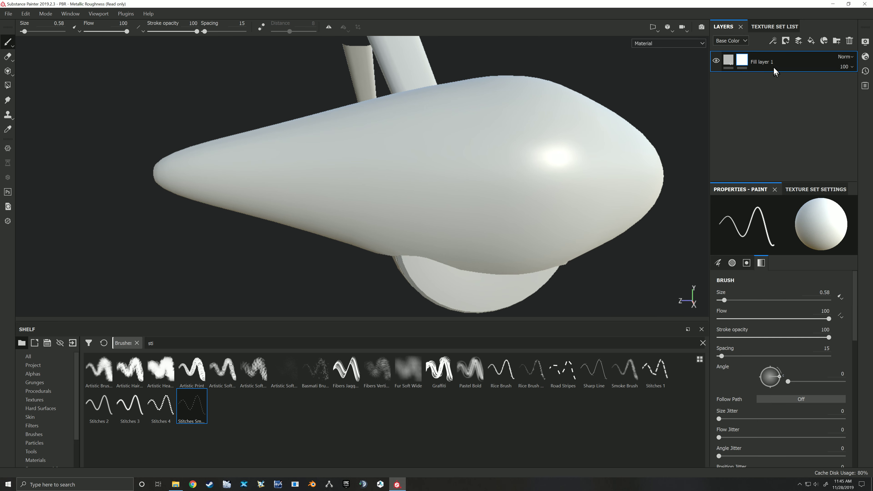
click(730, 61)
click(771, 357)
drag(800, 387, 816, 373)
click(774, 331)
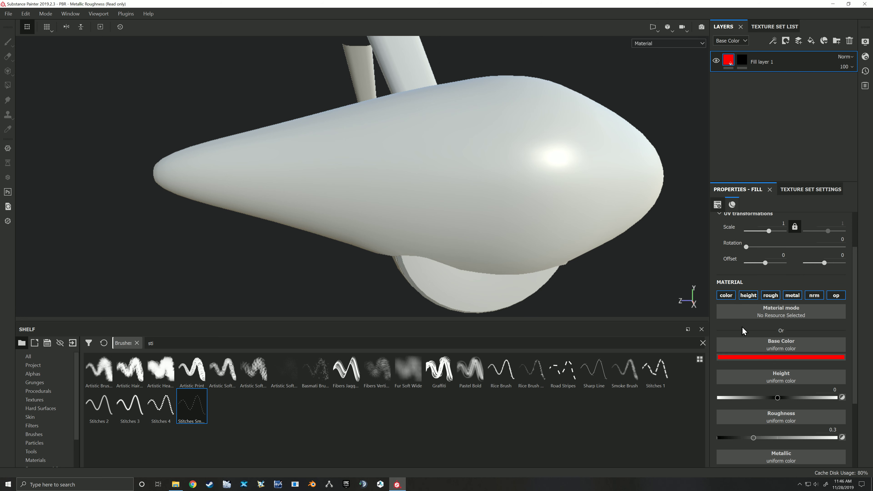
Paint a trial stroke along the fairing on the layer's mask with the solid 0.58 brush, and undo it.
click(741, 61)
key(1)
drag(367, 183, 539, 169)
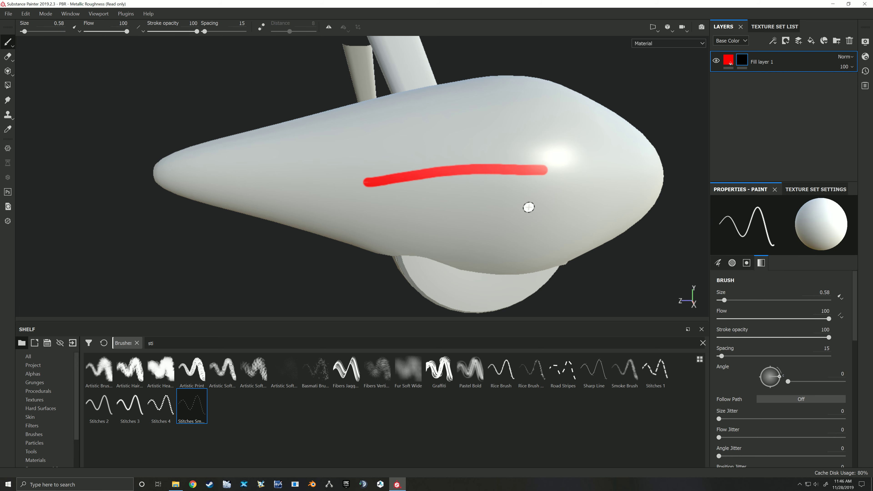
scroll(523, 189, up, 2)
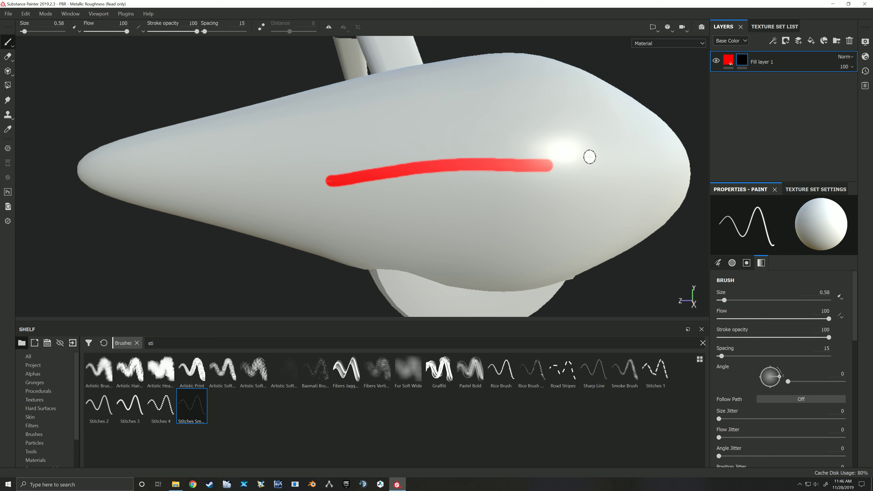
key(ctrl+z)
Paint a dashed stitch line along the fairing's side on the mask with the "Stitches Sm..." brush at size 1.25.
click(195, 404)
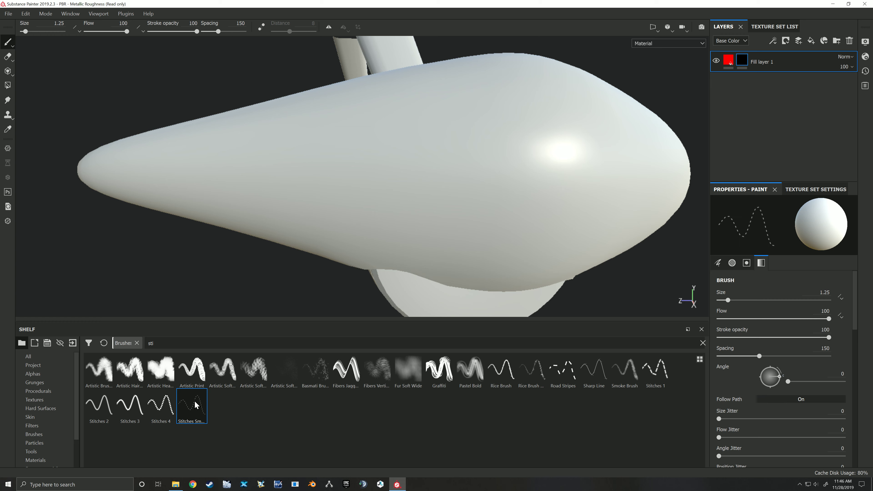
drag(333, 179, 555, 146)
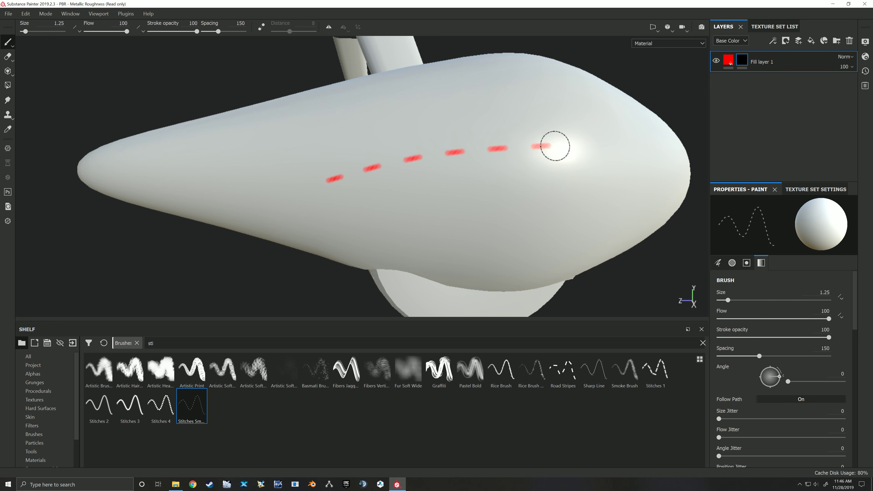
mouse_move(546, 201)
alt+mouse_down()
mouse_move(523, 155)
mouse_move(559, 192)
mouse_move(563, 185)
mouse_move(529, 192)
mouse_move(532, 199)
alt+mouse_up()
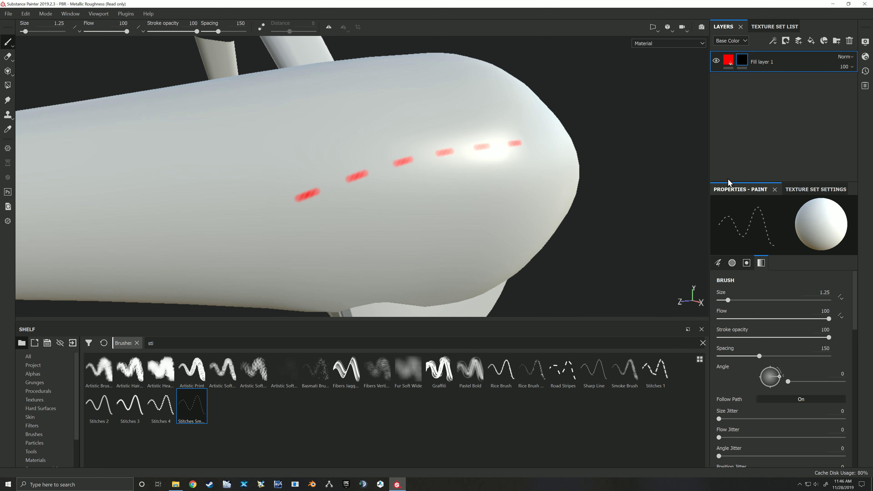
Raise the red stitches by setting the fill layer's height to 0.1439.
click(728, 60)
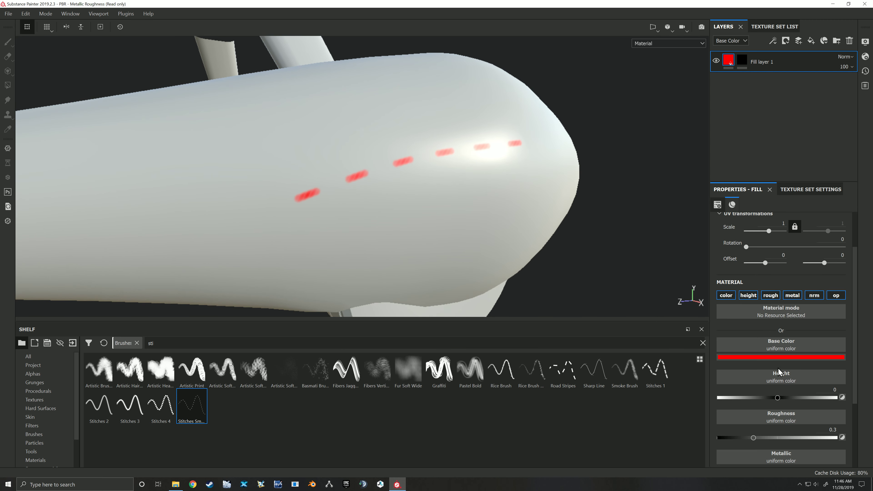
mouse_move(778, 400)
mouse_down()
mouse_move(766, 402)
mouse_move(786, 400)
mouse_move(766, 402)
mouse_move(789, 399)
mouse_up()
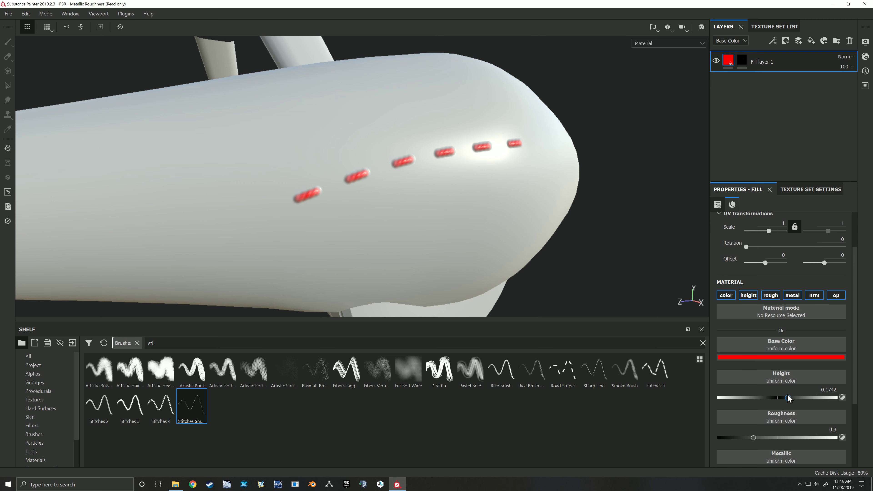
mouse_move(547, 274)
alt+mouse_down()
mouse_move(535, 263)
mouse_move(551, 254)
mouse_move(555, 264)
alt+mouse_up()
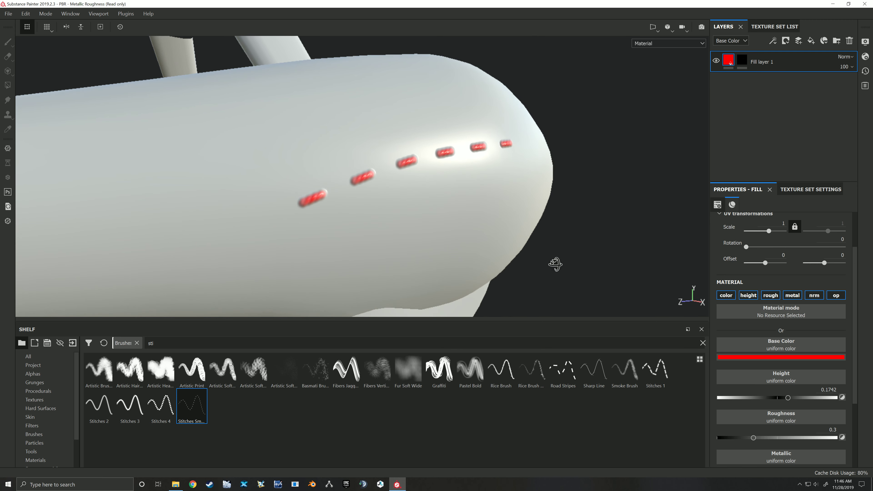
mouse_move(532, 208)
alt+mouse_down()
mouse_move(568, 215)
mouse_move(557, 213)
alt+mouse_up()
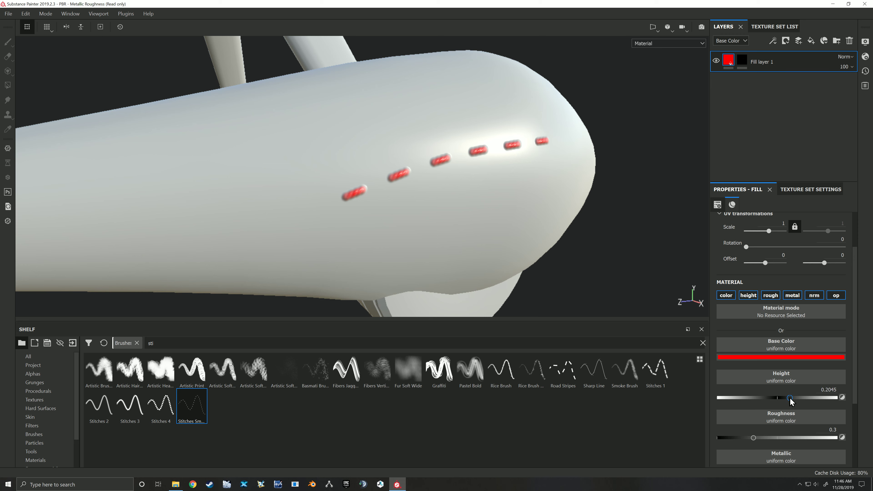
drag(789, 399, 786, 400)
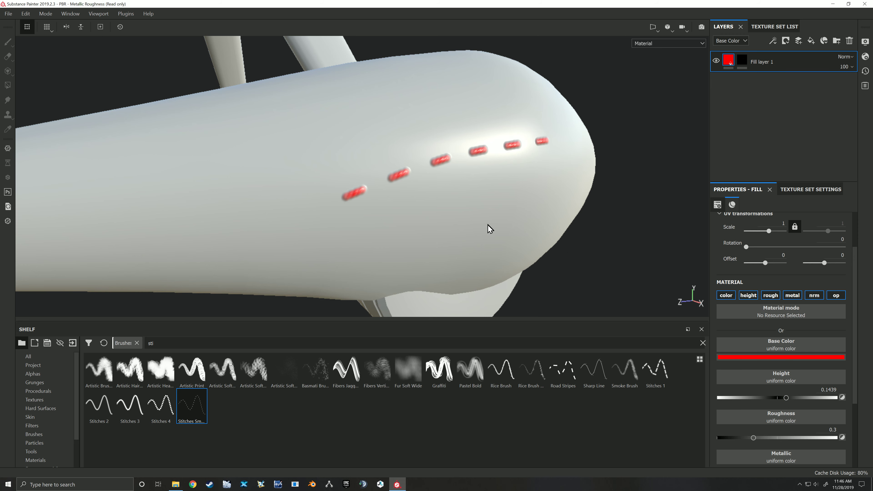
alt+drag(489, 229, 498, 199)
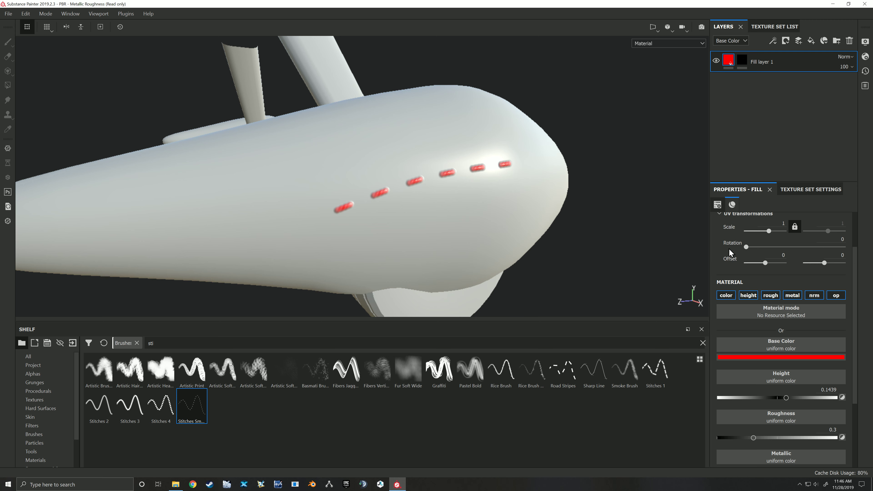
Set the stitch brush spacing to 97 and paint two curved stitch lines on the mask, above and below the existing line.
scroll(731, 251, up, 2)
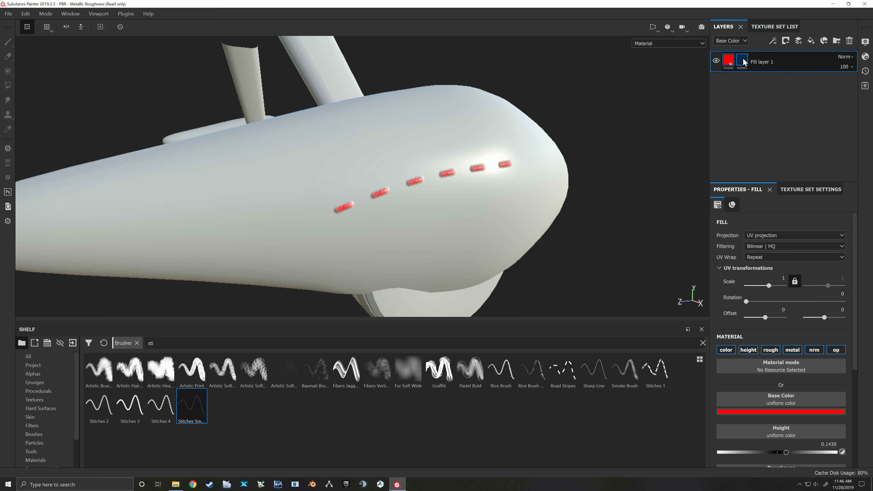
key(1)
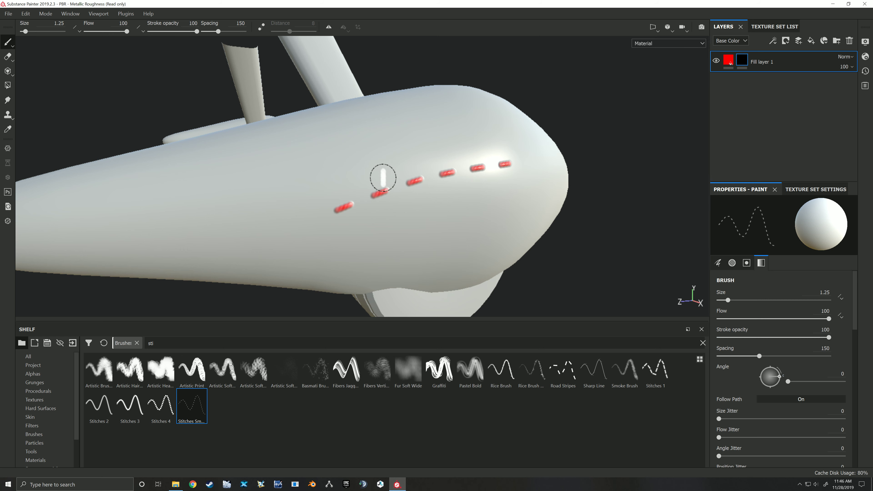
drag(759, 357, 745, 356)
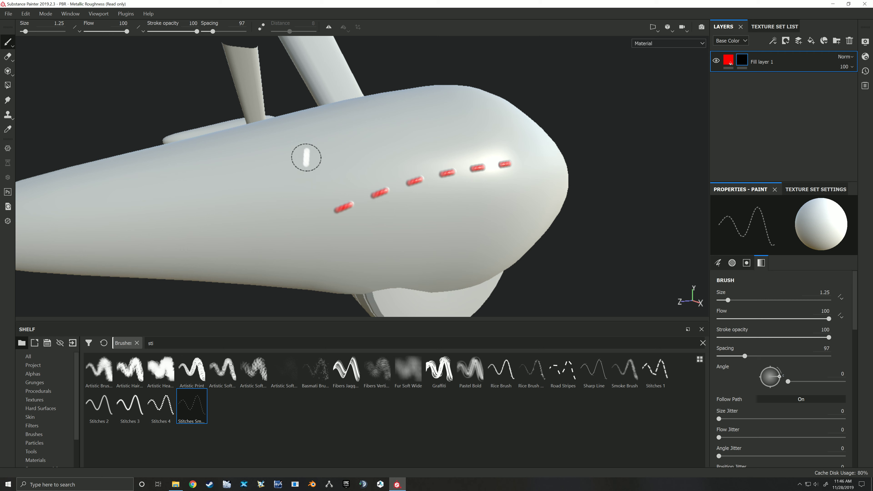
drag(310, 187, 420, 151)
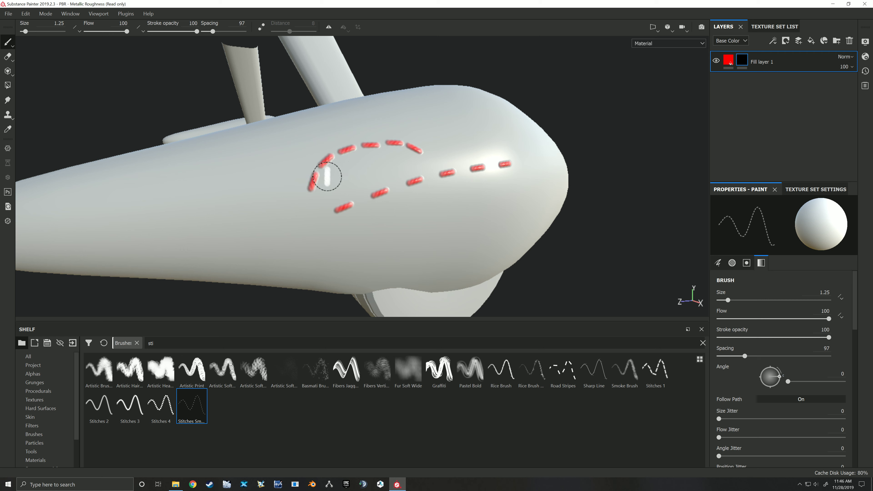
mouse_move(371, 245)
mouse_down()
mouse_move(380, 226)
mouse_move(440, 236)
mouse_move(484, 230)
mouse_move(480, 155)
mouse_up()
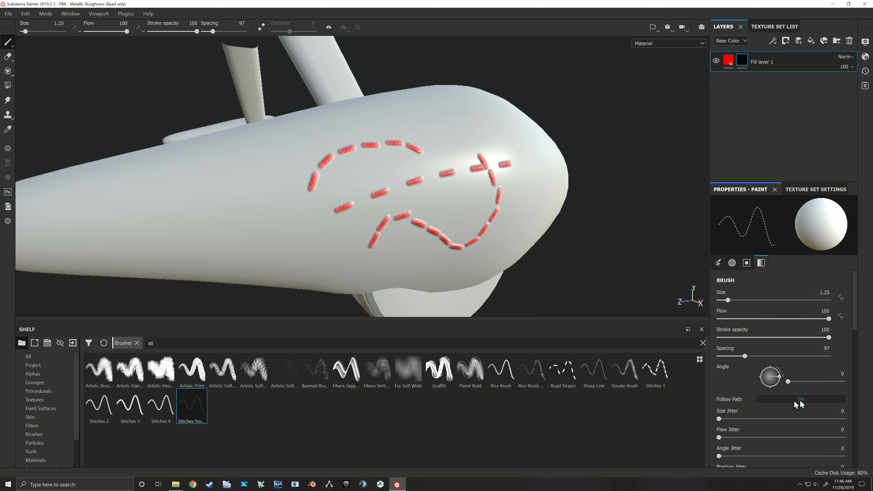
Examine the raised stitch lines on the fairing from several angles and distances.
scroll(535, 193, up, 2)
scroll(534, 199, down, 5)
alt+middle_drag(531, 201, 577, 174)
alt+drag(584, 273, 516, 244)
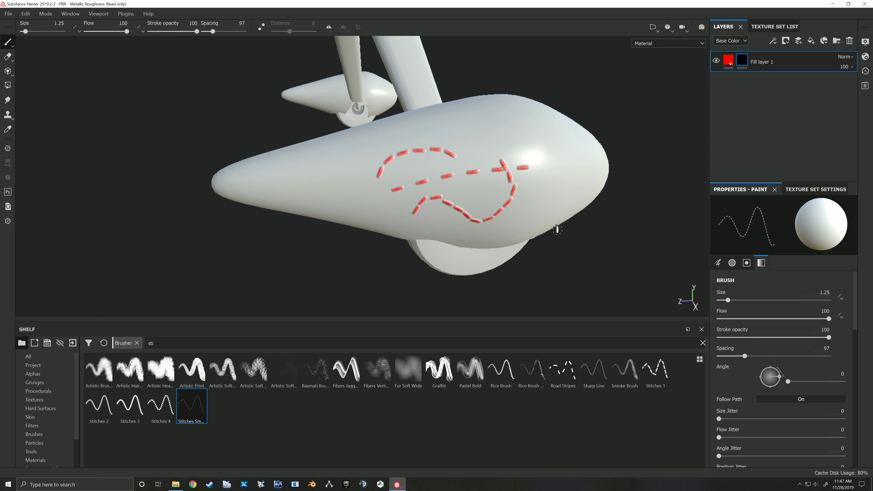
alt+middle_drag(559, 224, 527, 239)
mouse_move(527, 239)
alt+mouse_down()
mouse_move(506, 253)
mouse_move(533, 231)
alt+mouse_up()
scroll(446, 212, down, 3)
scroll(446, 212, up, 5)
alt+middle_drag(447, 219, 507, 209)
Duplicate the red stitch fill layer together with its mask.
right_click(794, 62)
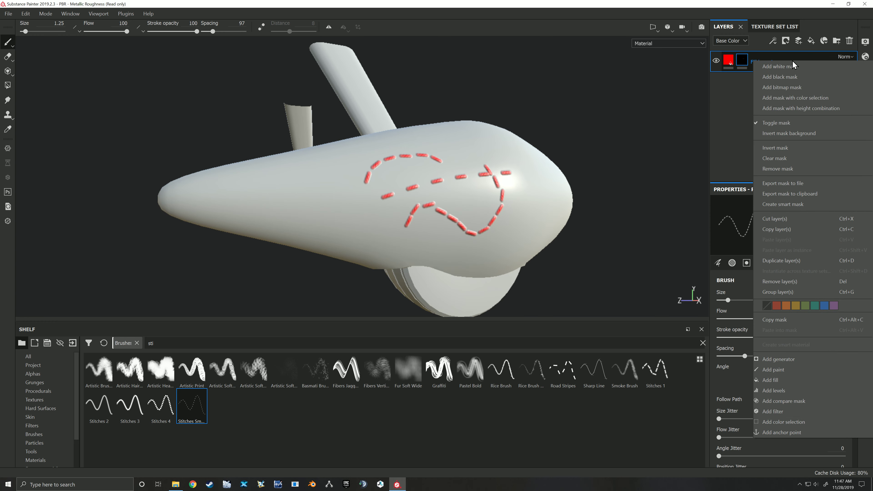
click(791, 261)
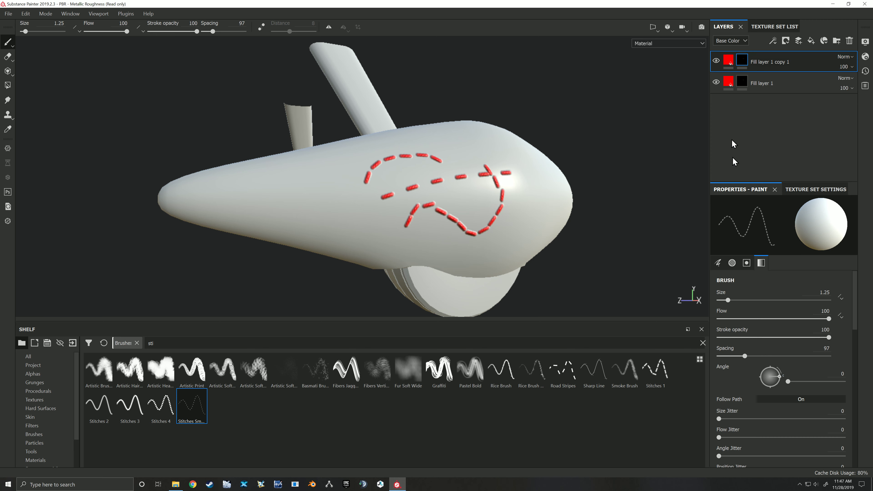
scroll(759, 238, down, 3)
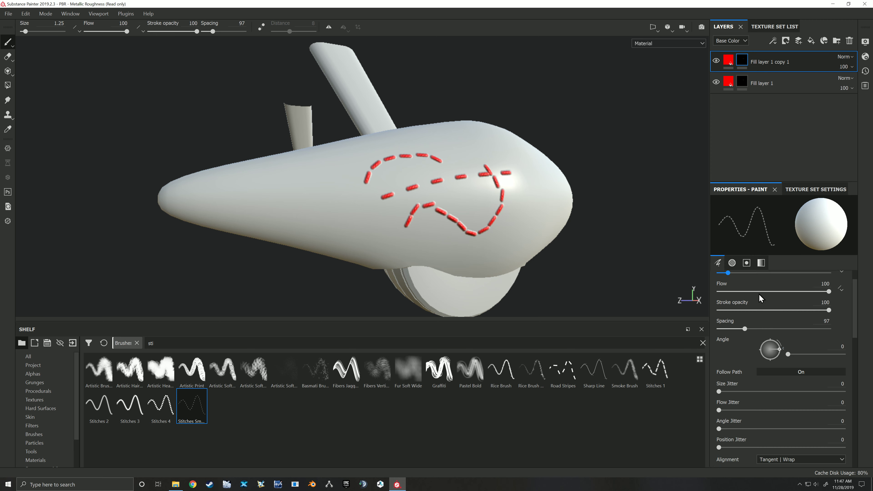
Restrict the duplicated layer to the height channel at -0.1364 and move it below the red stitch layer.
click(731, 62)
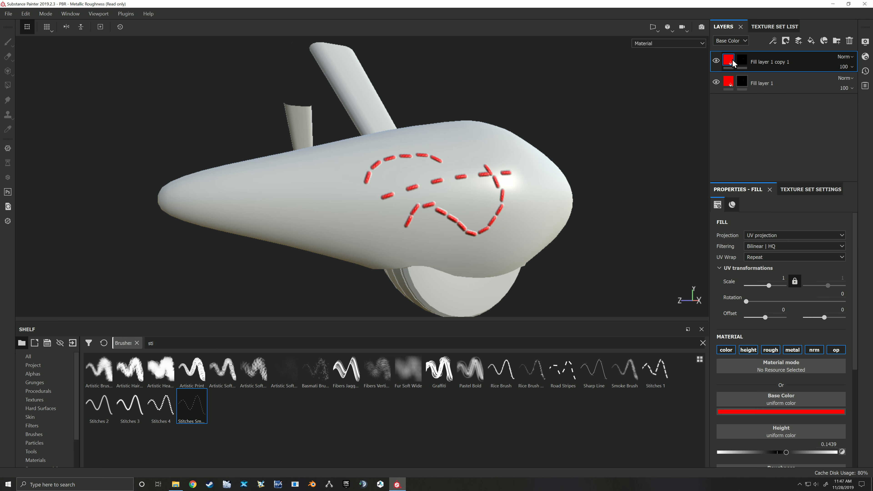
click(750, 356)
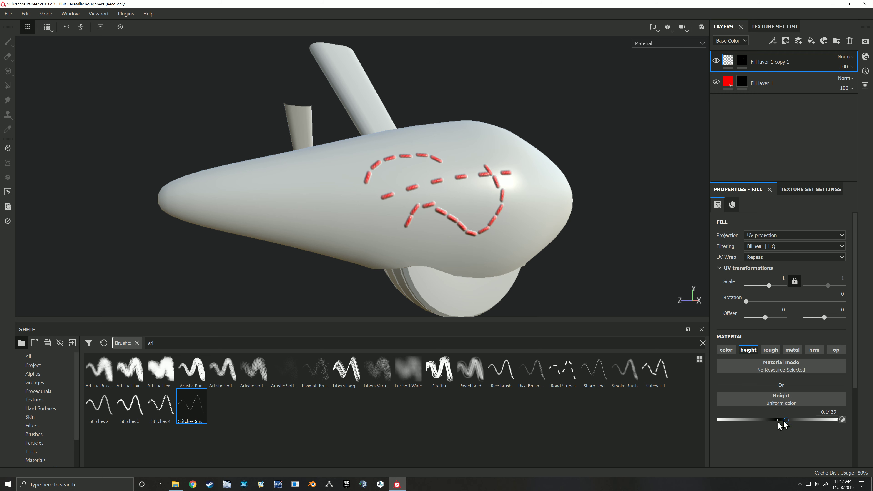
drag(787, 424, 769, 424)
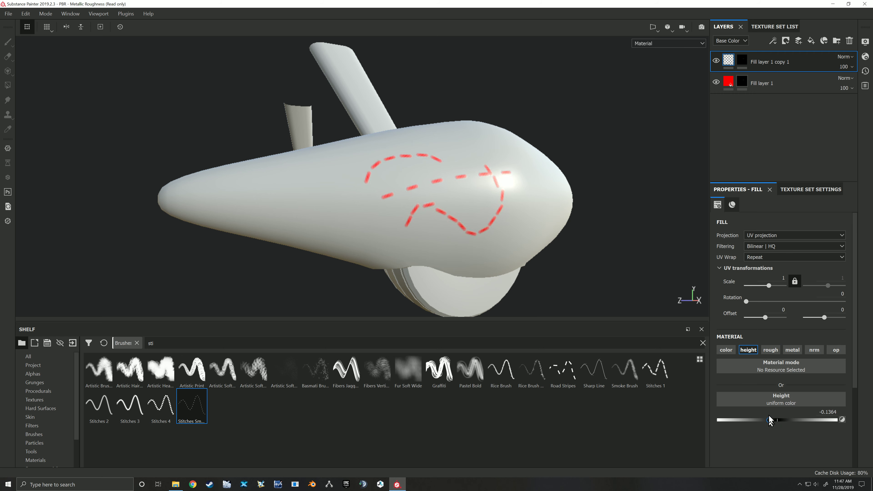
drag(770, 64, 795, 92)
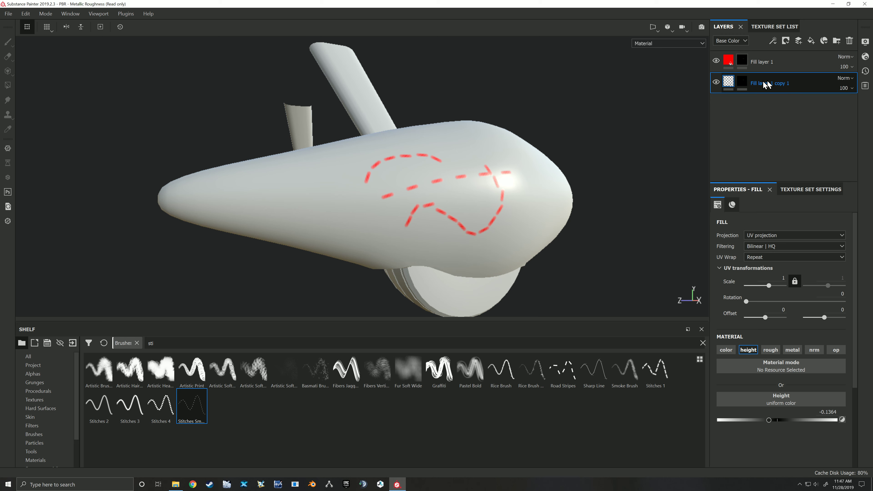
Add a Blur filter to the mask of the height-only stitch layer.
click(742, 82)
right_click(744, 86)
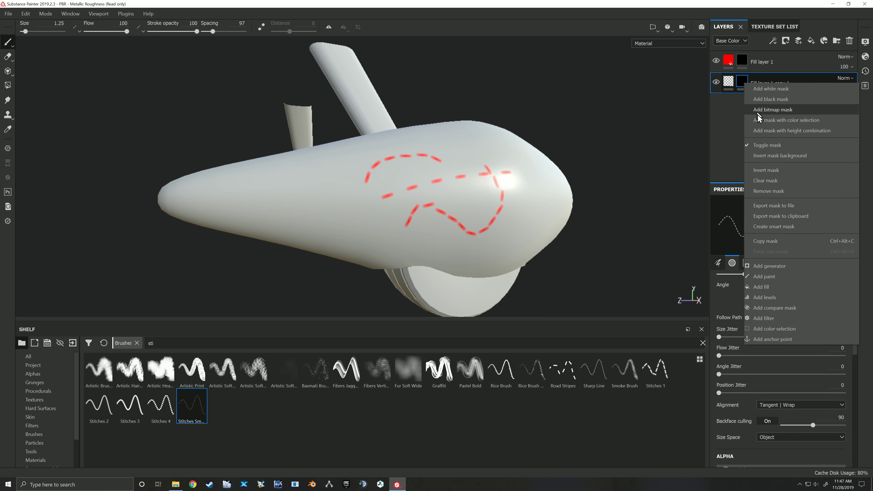
click(768, 317)
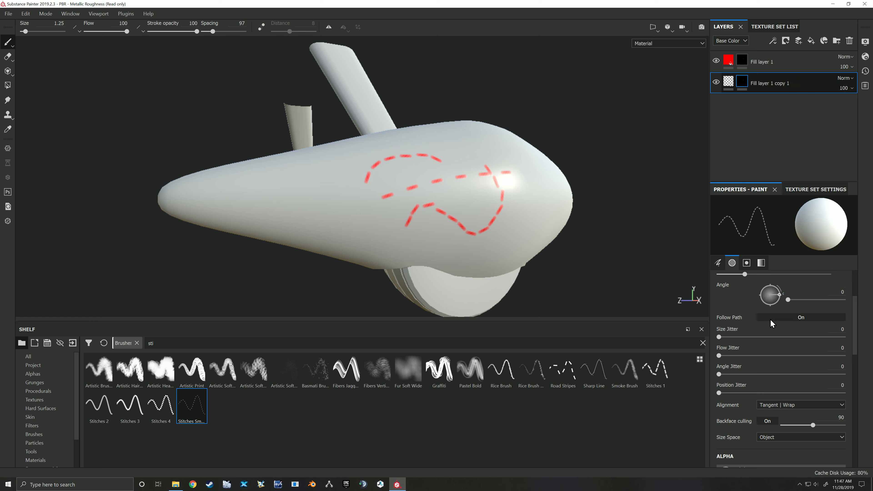
click(785, 220)
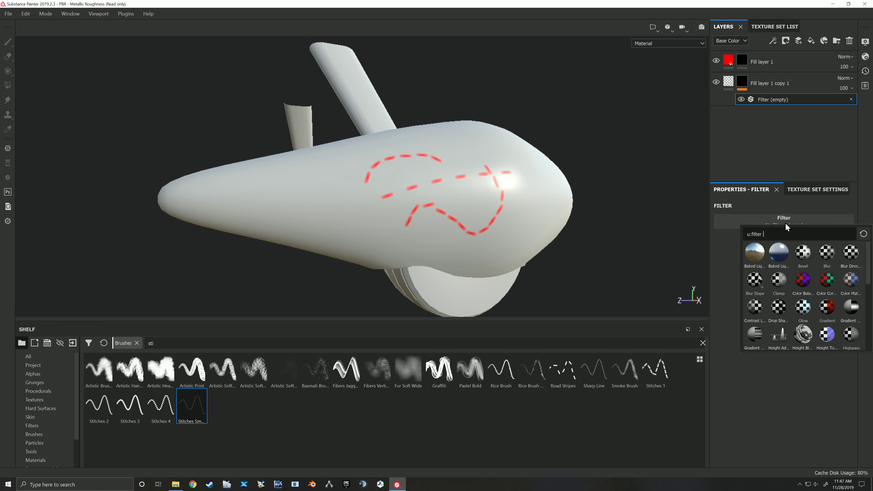
click(825, 258)
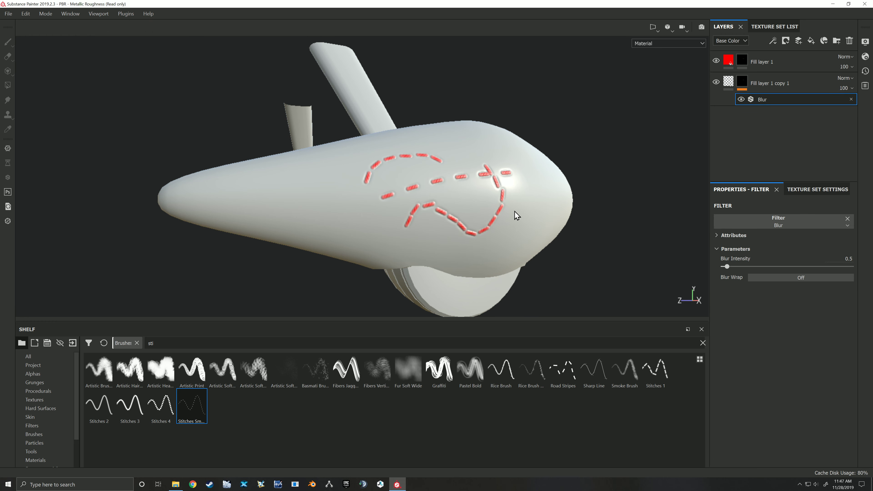
Delete both stitch layers, the red fill layer and its height-only copy.
scroll(514, 210, down, 3)
scroll(514, 210, up, 8)
alt+drag(496, 221, 552, 206)
mouse_move(552, 207)
shift+right_down()
mouse_move(565, 203)
mouse_move(542, 211)
mouse_move(549, 211)
shift+right_up()
alt+drag(549, 211, 589, 210)
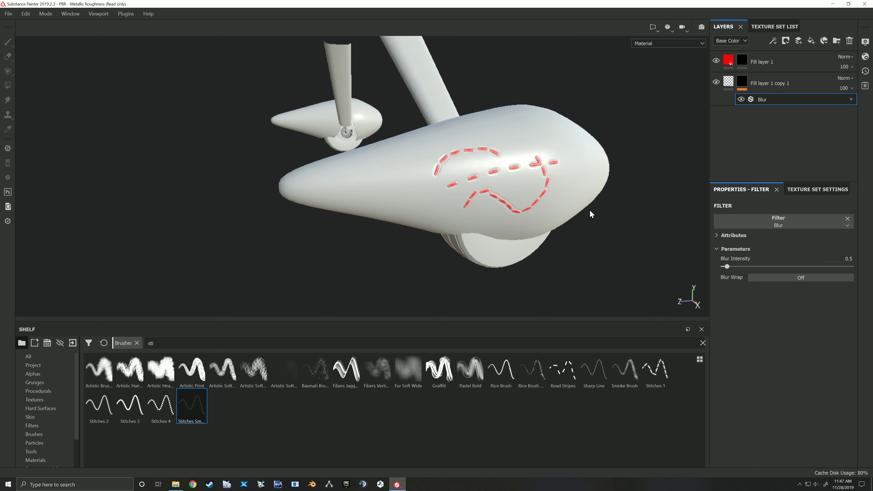
alt+middle_drag(589, 210, 578, 210)
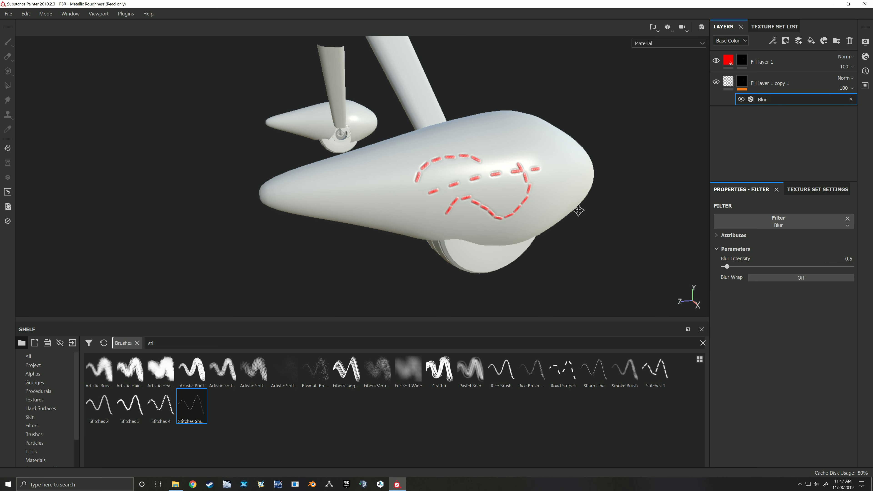
click(793, 65)
shift+click(807, 83)
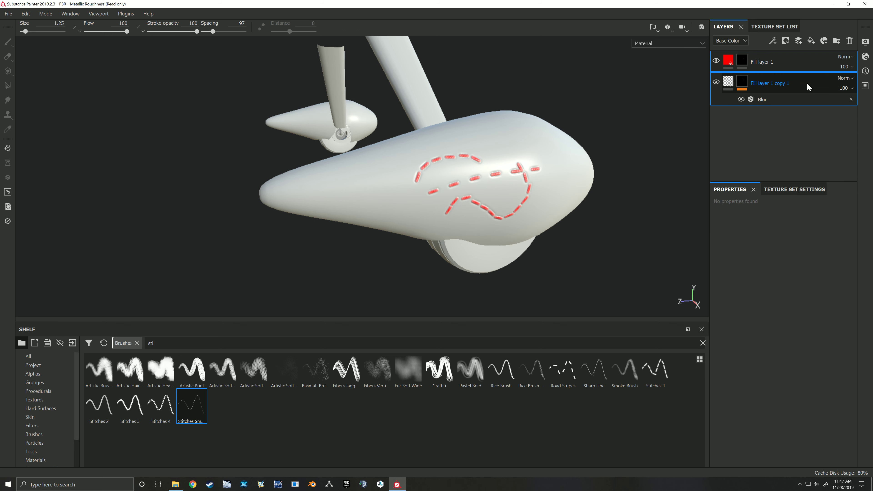
key(Delete)
Switch the viewport camera to orthographic view with the fairing shown from the side.
alt+drag(586, 153, 558, 162)
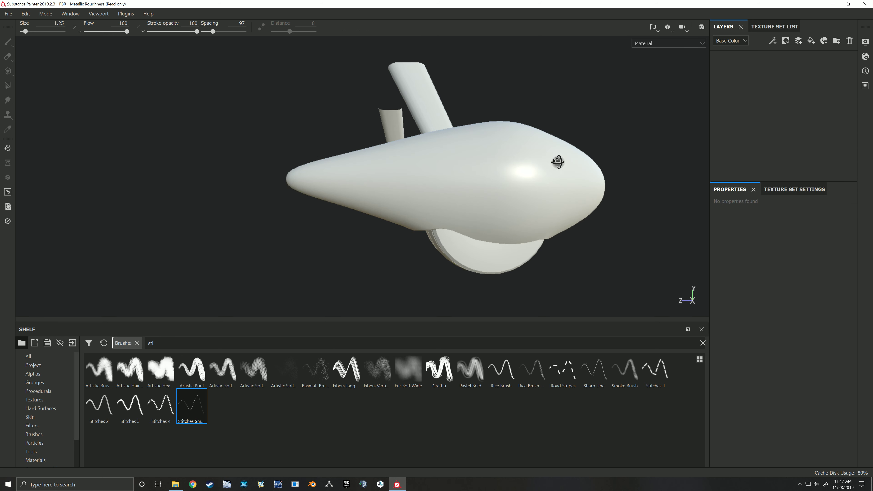
click(652, 28)
click(668, 27)
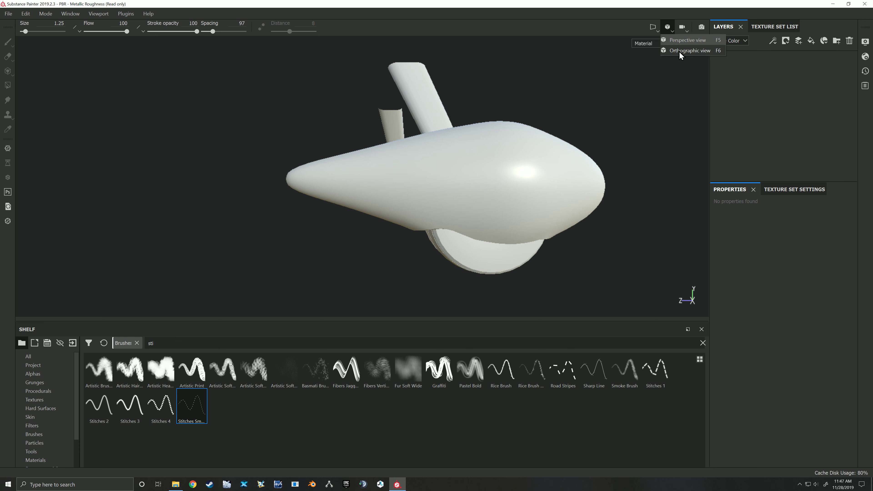
click(680, 52)
scroll(539, 151, down, 5)
alt+middle_drag(617, 159, 536, 165)
scroll(551, 144, up, 2)
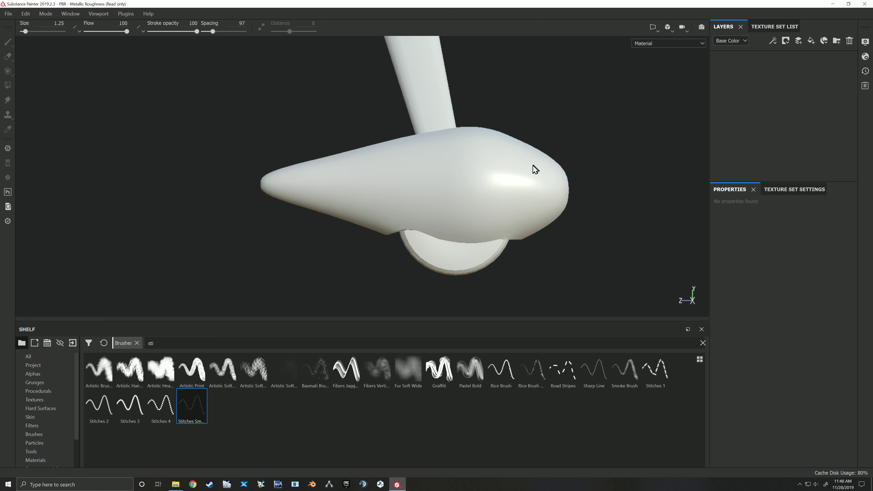
scroll(525, 170, down, 2)
mouse_move(495, 171)
alt+mouse_down()
mouse_move(541, 172)
mouse_move(513, 173)
mouse_move(543, 187)
mouse_move(516, 185)
mouse_move(608, 175)
mouse_move(454, 180)
mouse_move(503, 195)
mouse_move(558, 172)
mouse_move(532, 166)
mouse_move(486, 176)
mouse_move(526, 171)
mouse_move(492, 169)
alt+mouse_up()
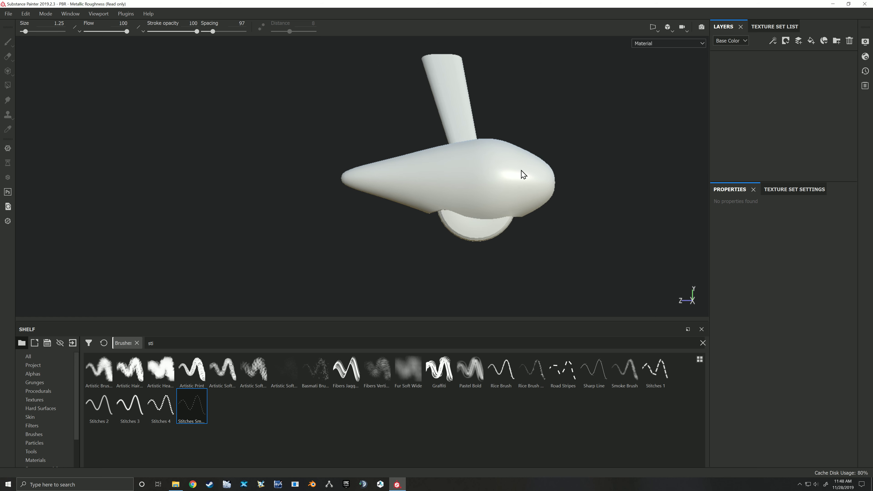
scroll(523, 175, up, 2)
alt+middle_drag(523, 174, 508, 174)
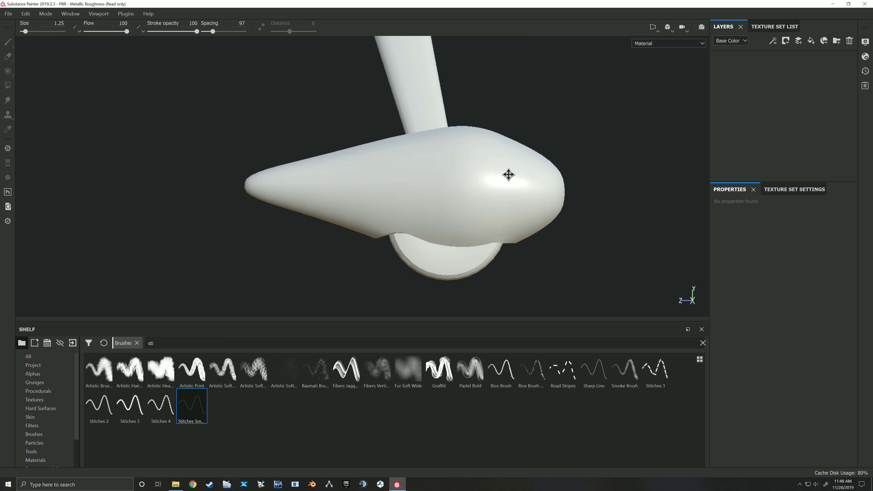
Add a fill layer with a black mask and set its base color to bright red.
click(811, 42)
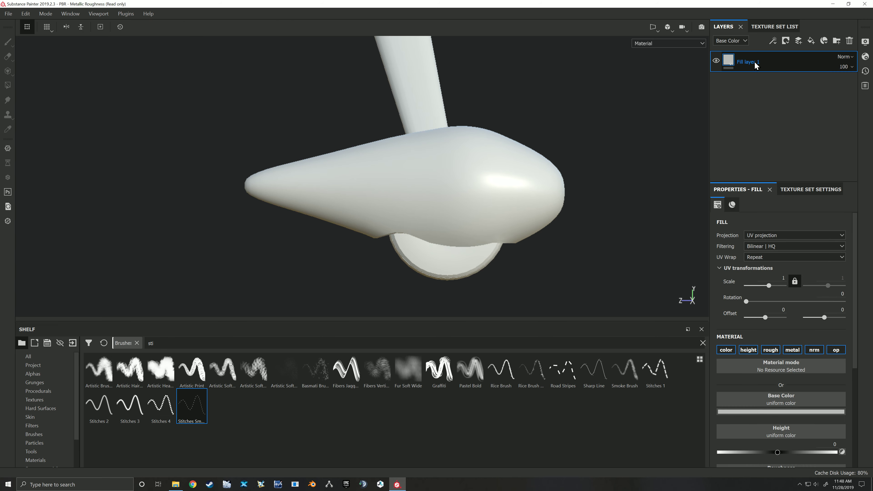
right_click(764, 62)
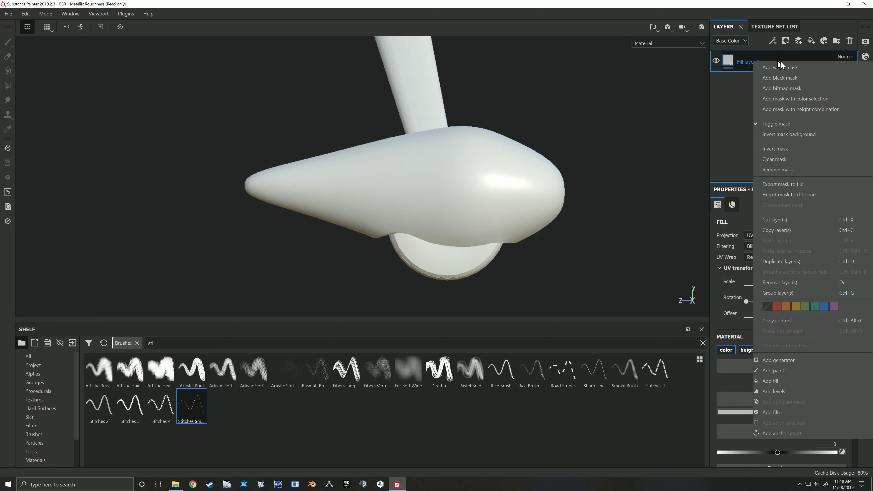
click(782, 78)
click(727, 60)
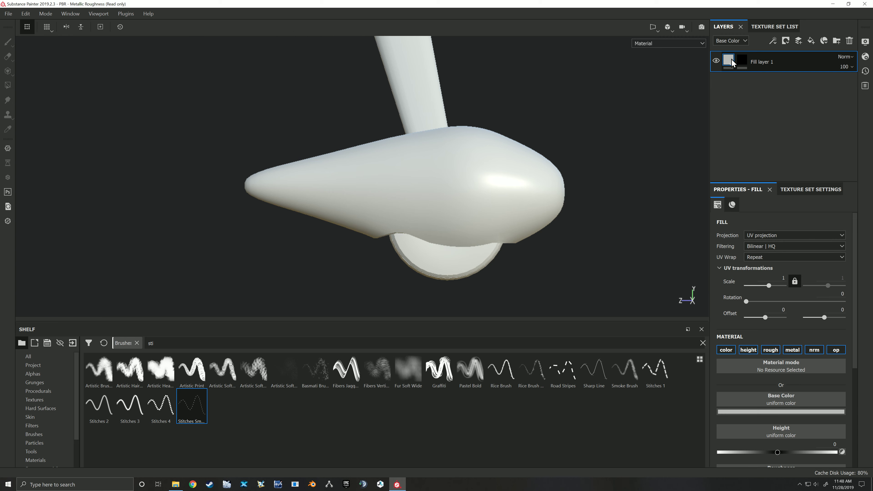
click(773, 411)
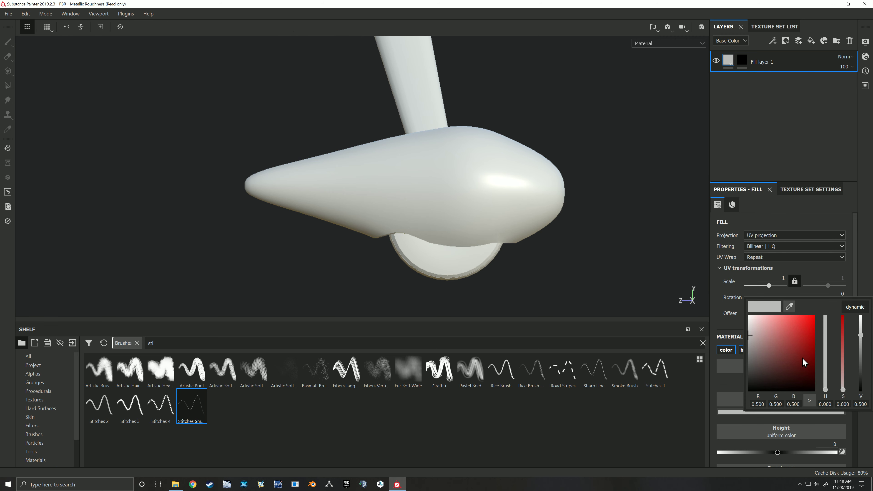
drag(804, 334, 818, 318)
click(809, 301)
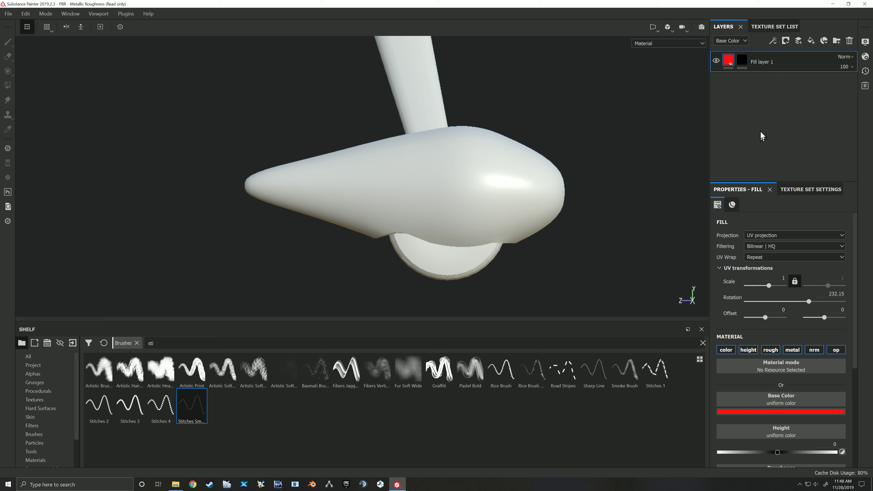
Set the red fill's UV rotation to 0.
click(837, 293)
text(0)
key(Return)
Reveal the red fill over the whole fairing by filling its layer mask with Polygon Fill in mesh mode.
click(741, 61)
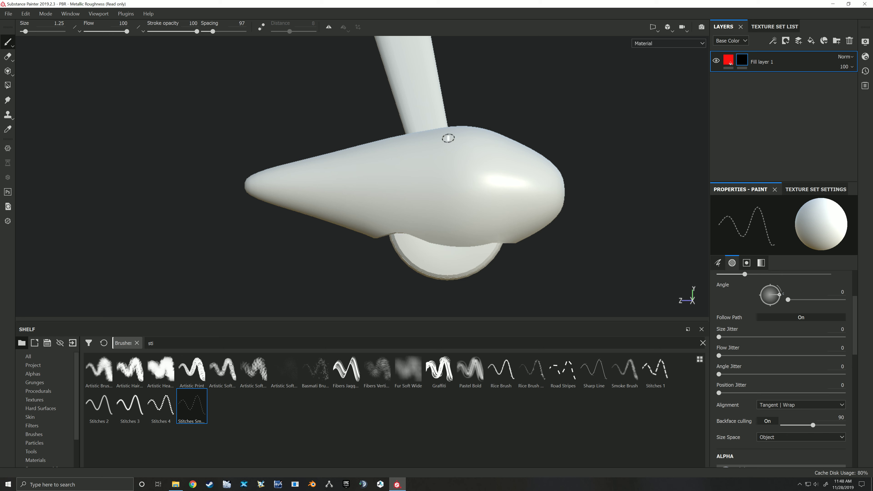
scroll(469, 167, down, 2)
middle_drag(472, 156, 475, 176)
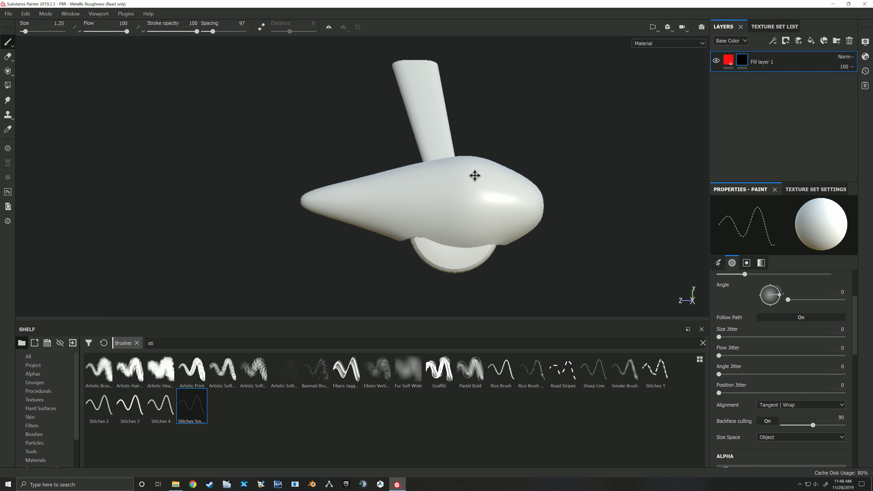
click(8, 86)
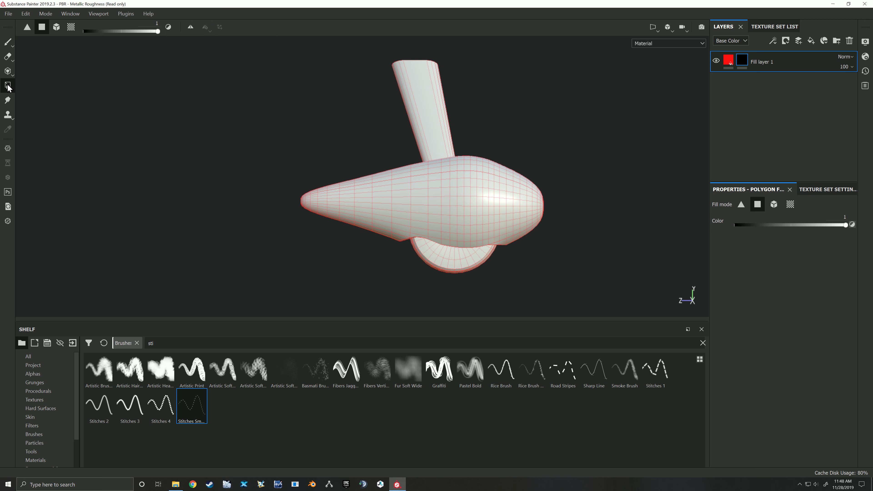
click(57, 28)
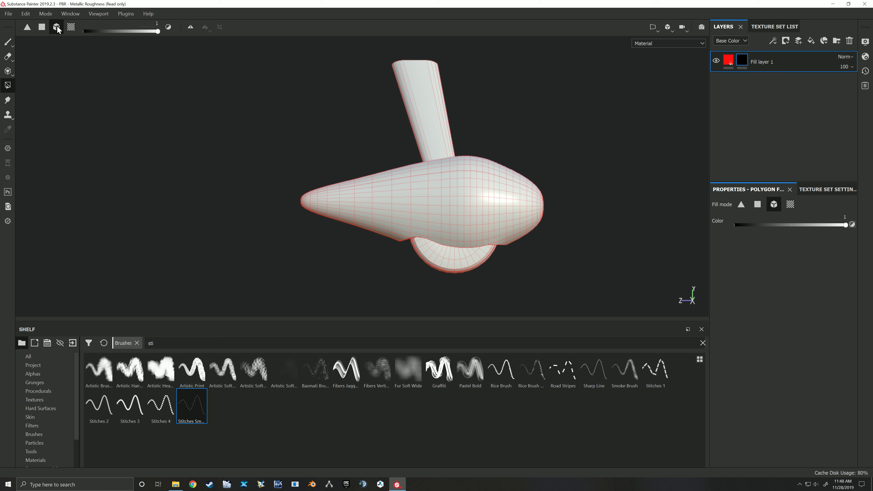
click(381, 205)
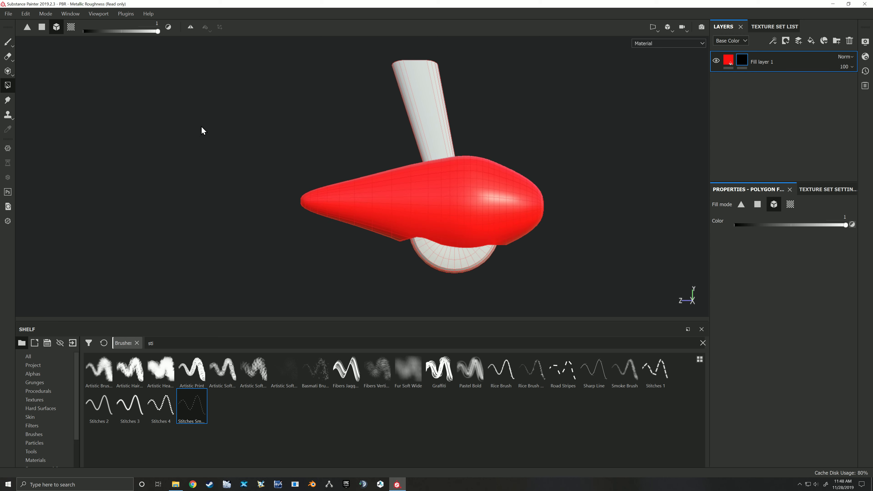
Examine the red fill on both landing gear fairings from an angle and from the side.
click(8, 42)
alt+drag(231, 152, 299, 167)
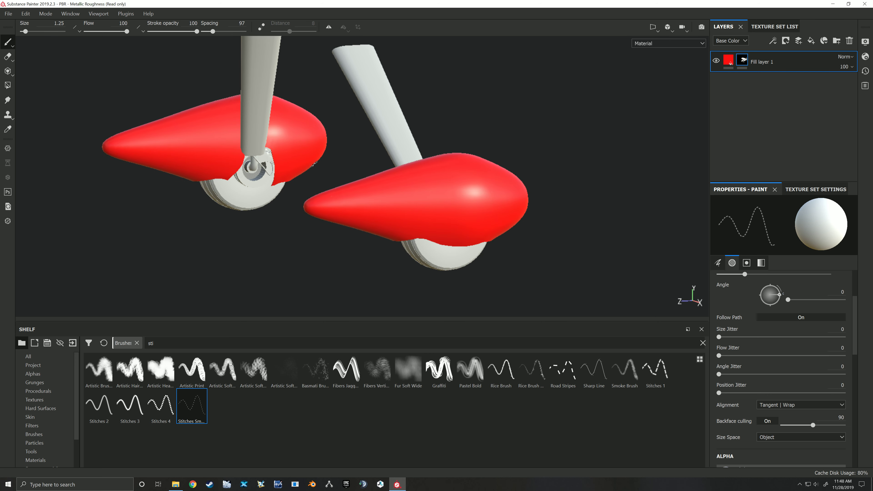
scroll(314, 165, down, 2)
key(3)
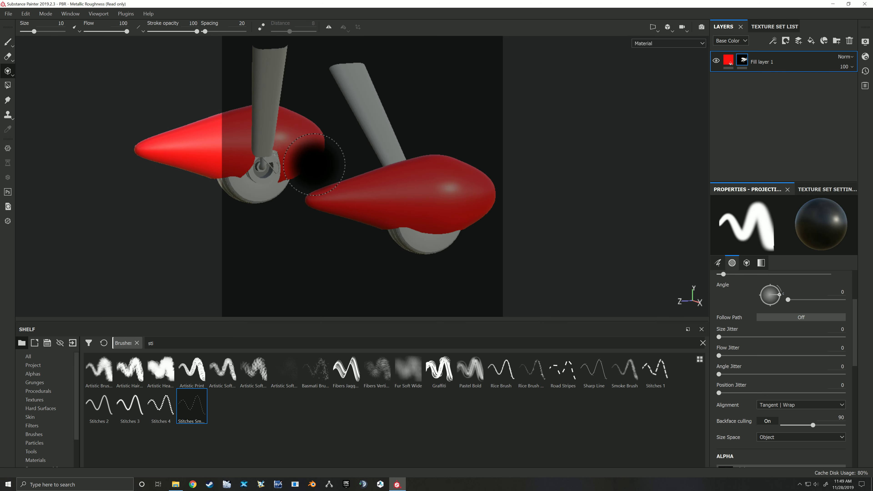
click(12, 44)
mouse_move(456, 198)
alt+middle_down()
mouse_move(439, 189)
mouse_move(452, 190)
alt+middle_up()
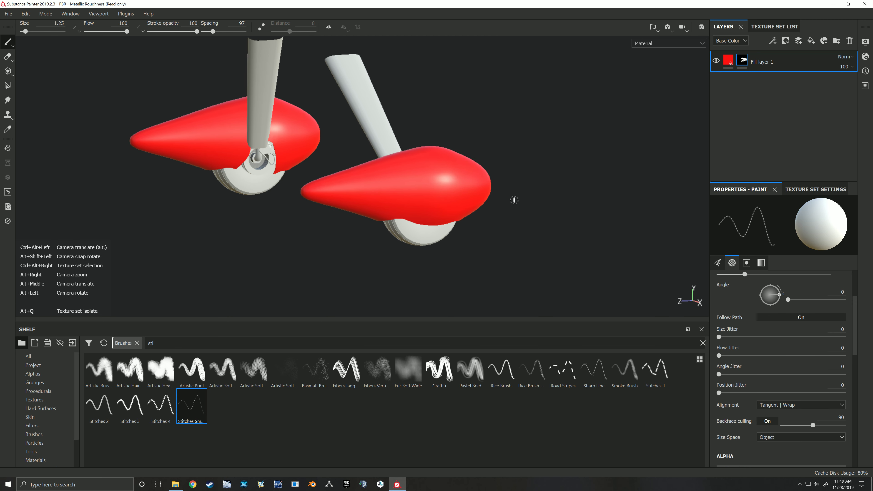
alt+drag(526, 194, 553, 204)
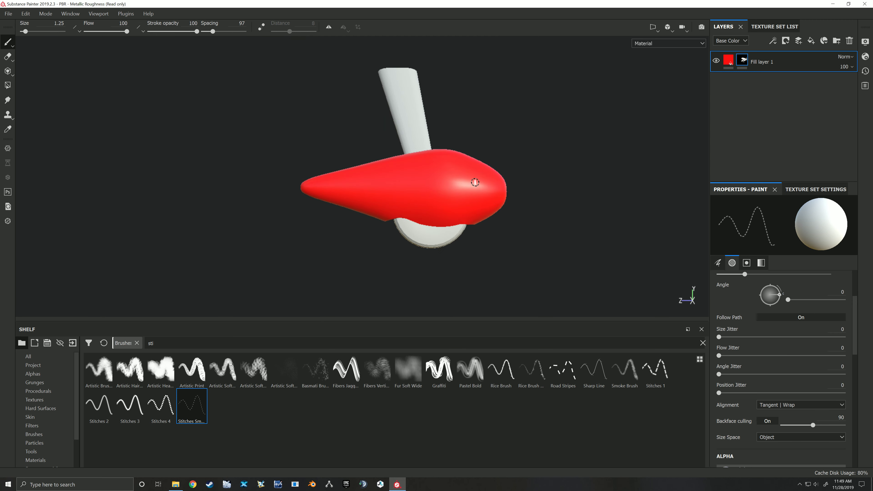
scroll(476, 162, up, 2)
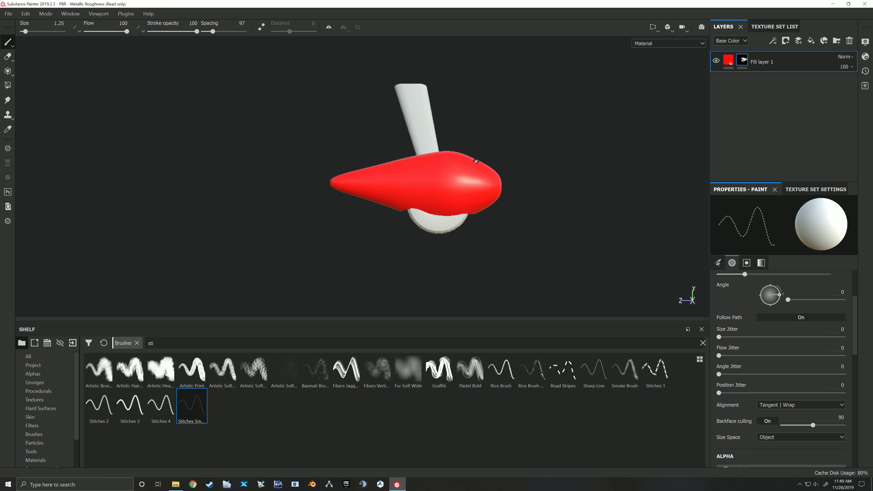
Add a second fill layer above the red one with a teal base color and a black mask.
click(810, 42)
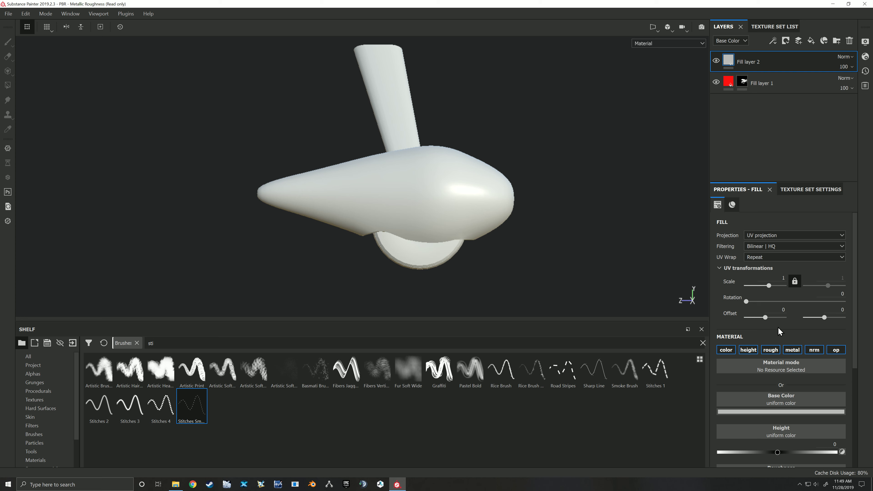
click(773, 412)
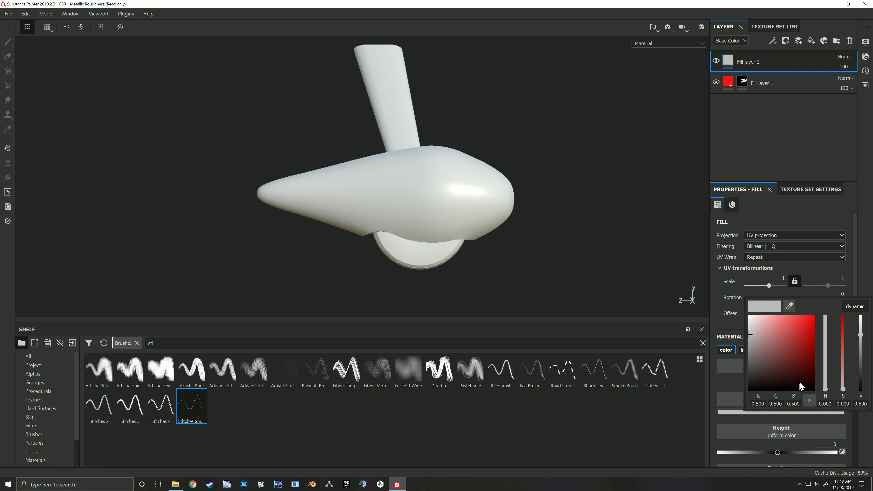
click(824, 351)
drag(803, 358, 825, 345)
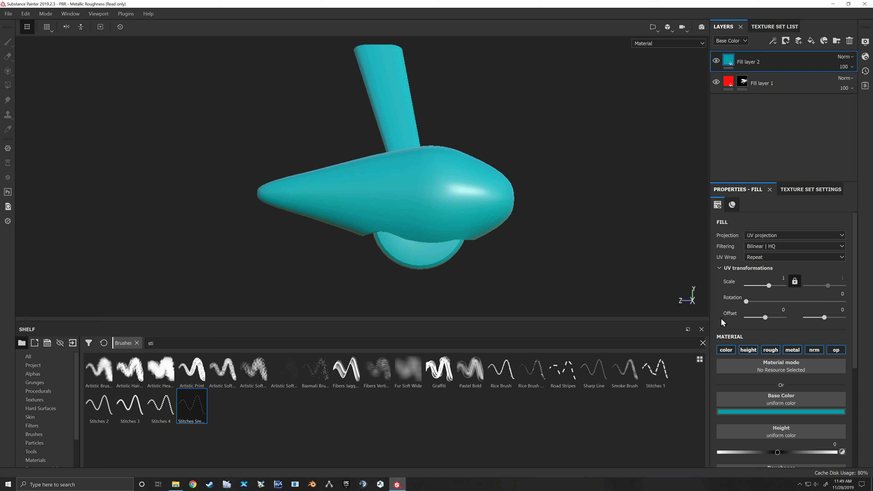
right_click(774, 65)
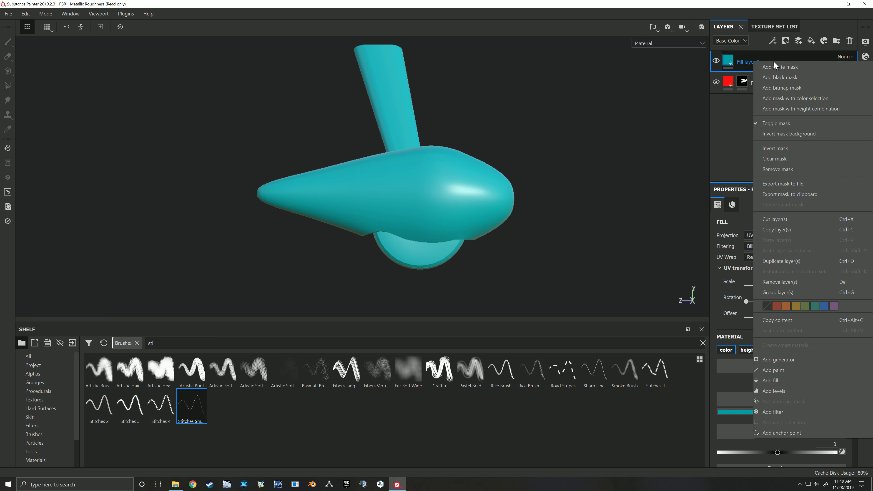
click(779, 69)
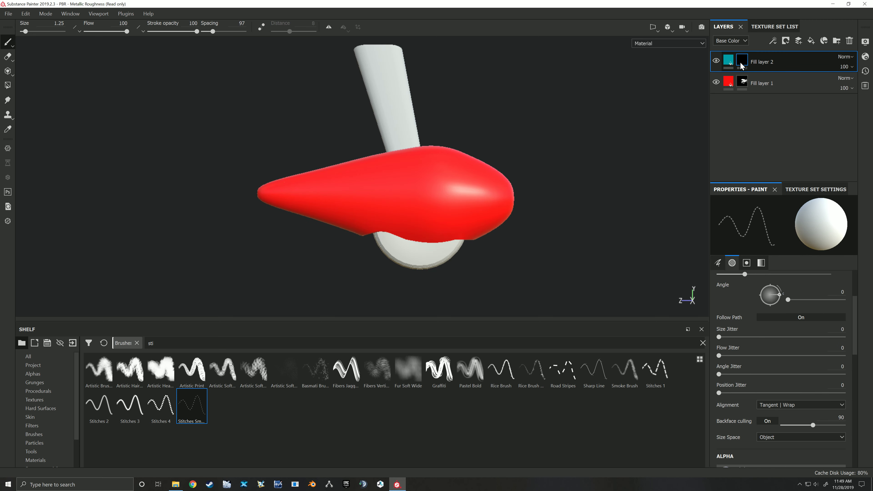
Load the Arrow Flat alpha as the grayscale source of the Projection tool for painting the teal layer's mask.
scroll(471, 170, up, 1)
alt+middle_drag(471, 170, 457, 164)
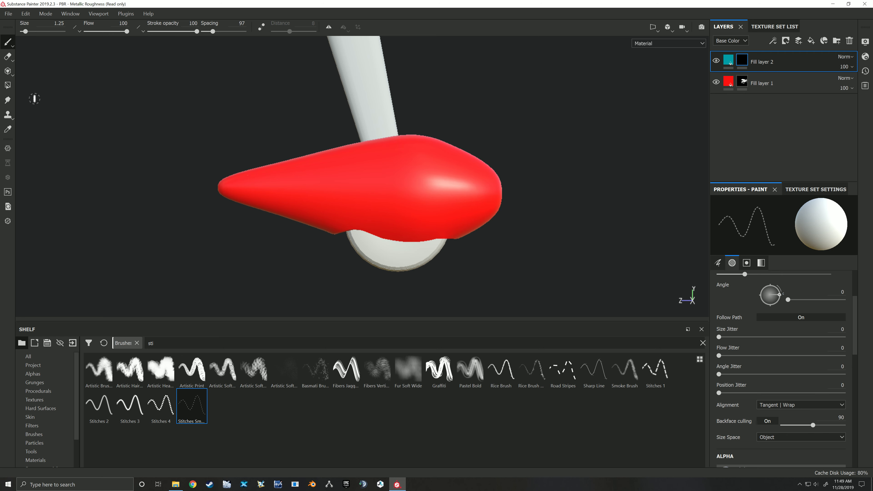
click(7, 72)
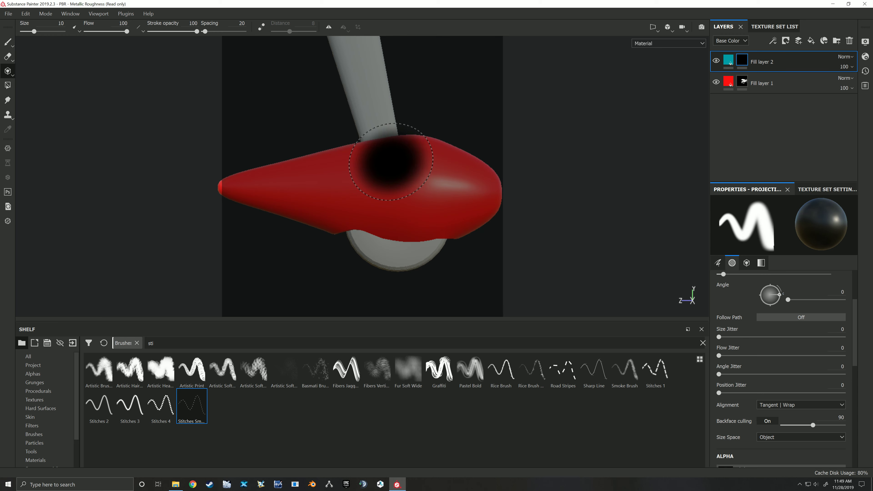
scroll(768, 317, down, 10)
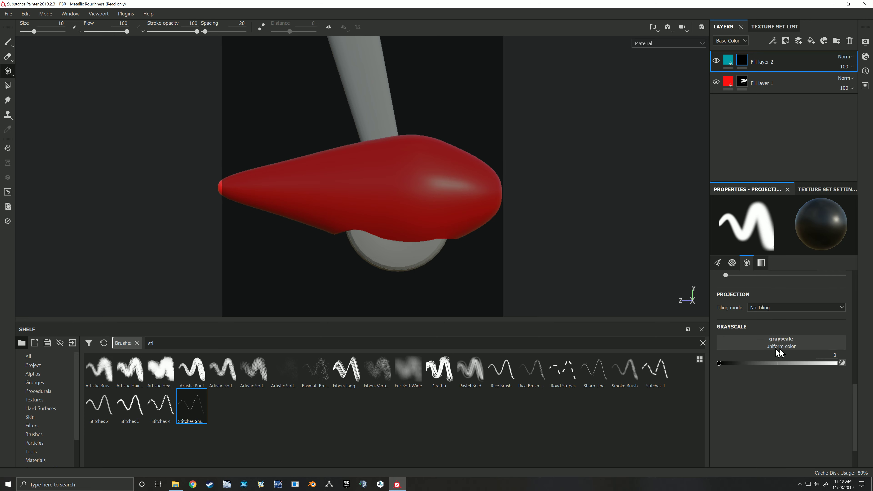
click(32, 373)
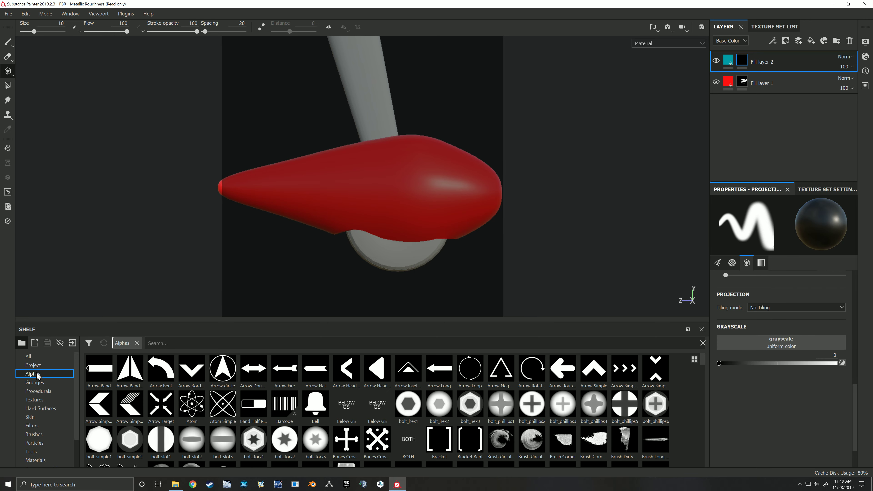
scroll(311, 404, down, 5)
scroll(310, 404, up, 3)
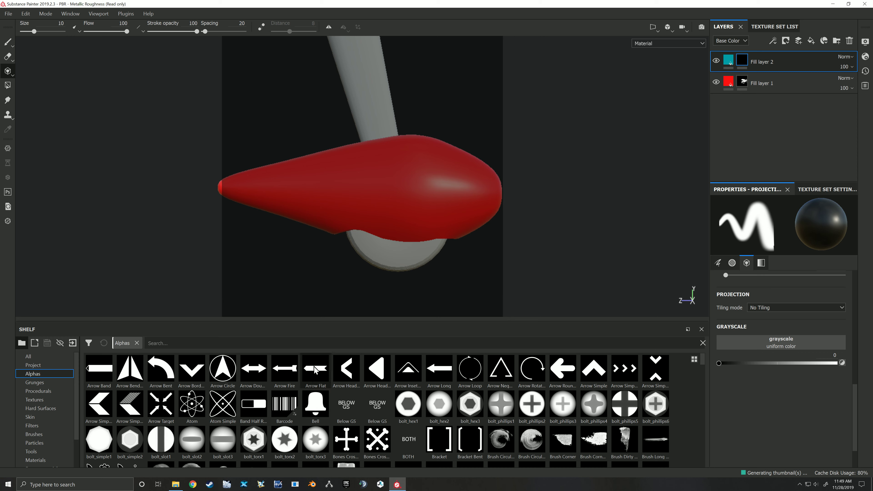
drag(314, 370, 756, 343)
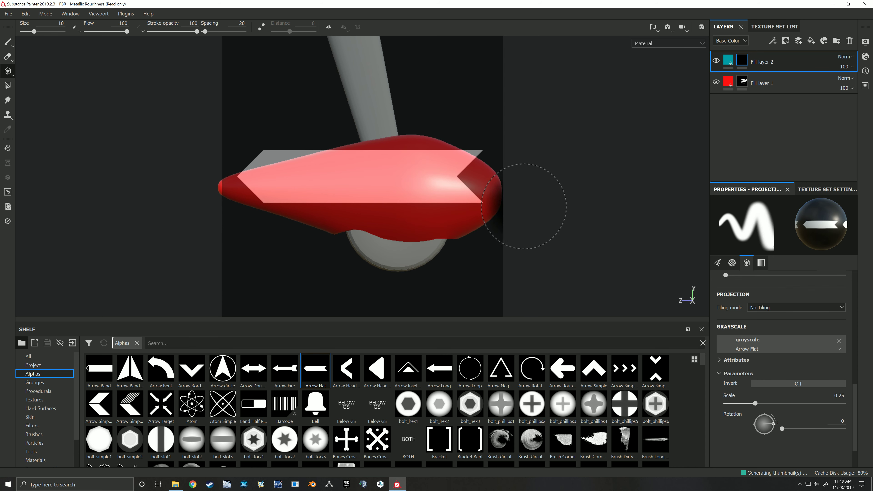
Rotate, shrink and move the arrow projection so it lies horizontally on the fairing and points toward its rounded front.
key(s)
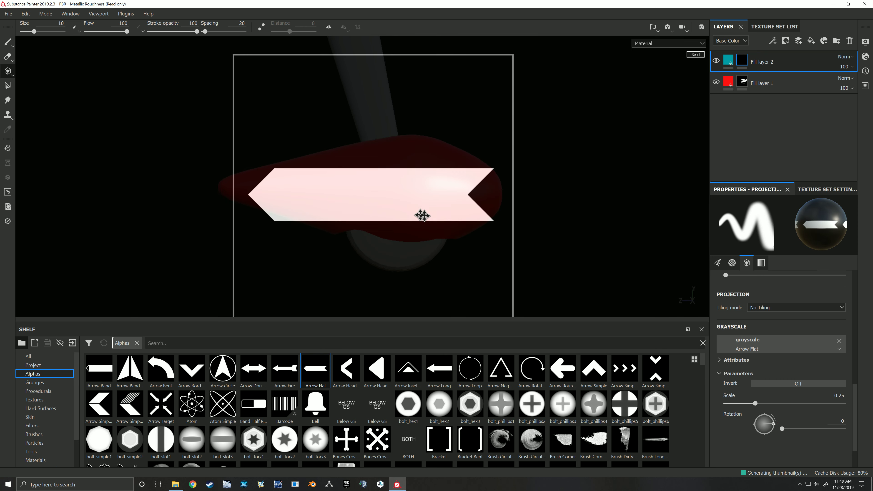
middle_drag(419, 215, 420, 203)
right_drag(471, 202, 460, 193)
mouse_move(460, 193)
middle_down()
mouse_move(440, 190)
mouse_move(456, 195)
mouse_move(439, 203)
middle_up()
drag(462, 179, 289, 196)
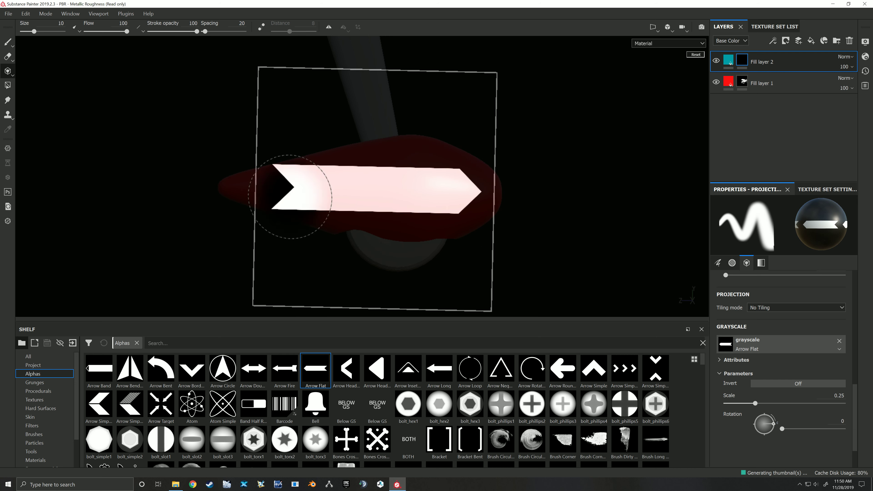
middle_drag(352, 226, 357, 227)
right_drag(357, 227, 355, 220)
drag(325, 201, 323, 204)
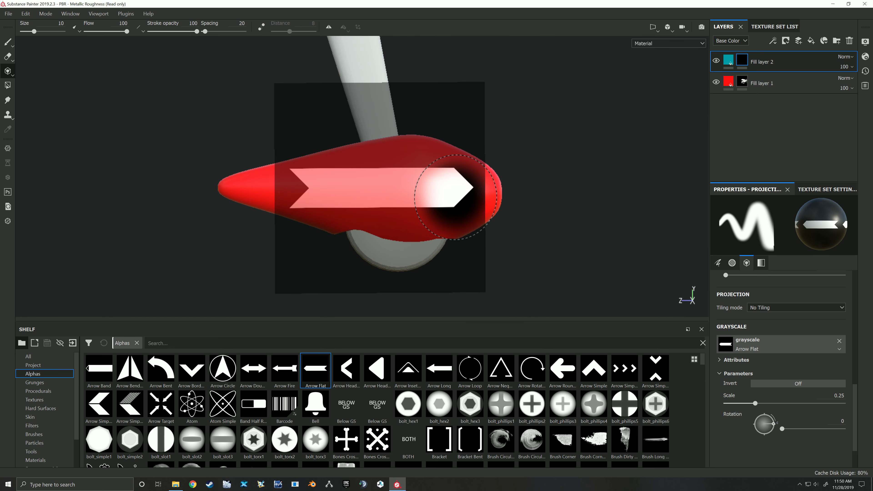
Paint the full arrow through the projection onto the teal layer's mask and check it on the fairing from an angle.
drag(463, 186, 383, 179)
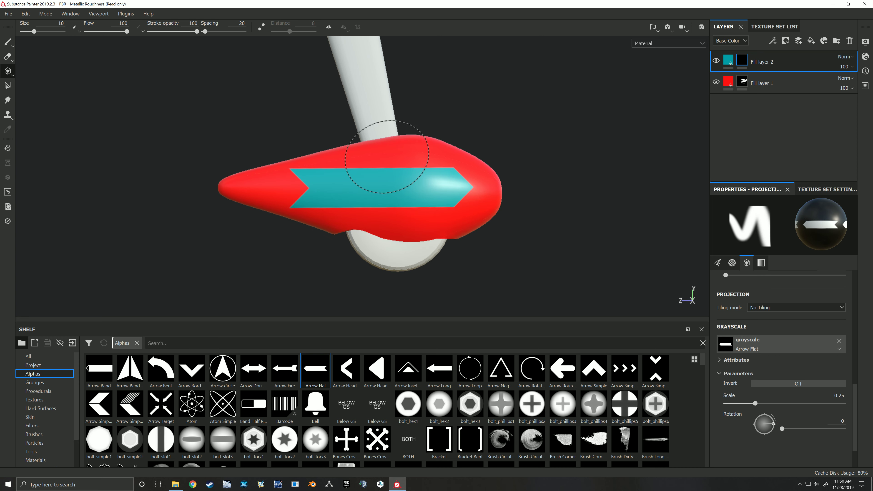
key(s)
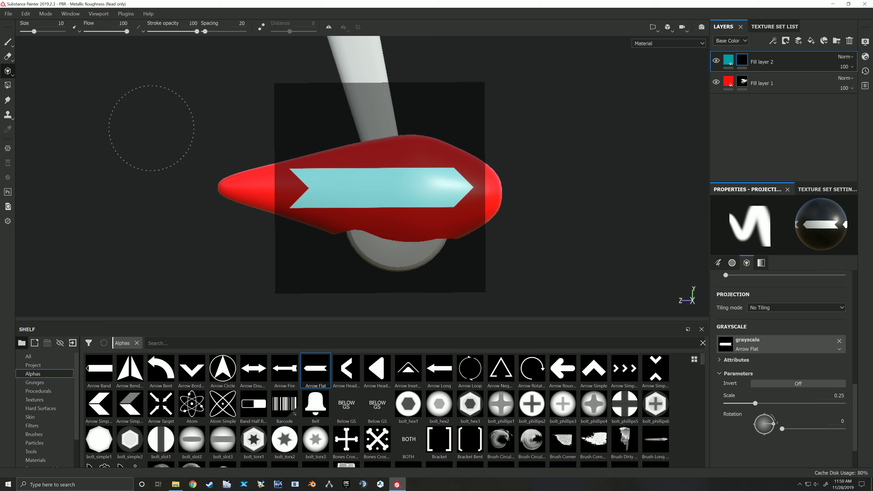
click(7, 43)
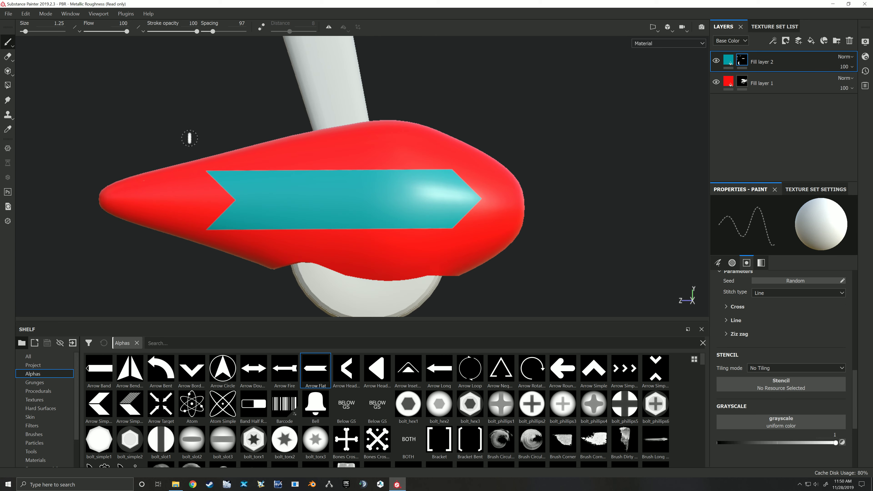
scroll(189, 138, down, 2)
mouse_move(186, 165)
alt+mouse_down()
mouse_move(263, 172)
mouse_move(288, 152)
mouse_move(185, 170)
mouse_move(447, 175)
alt+mouse_up()
scroll(430, 170, up, 2)
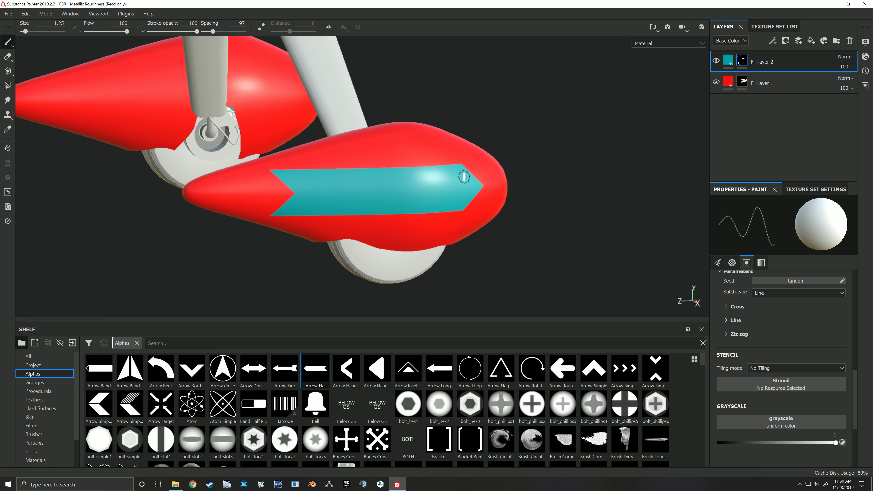
alt+middle_drag(505, 172, 520, 159)
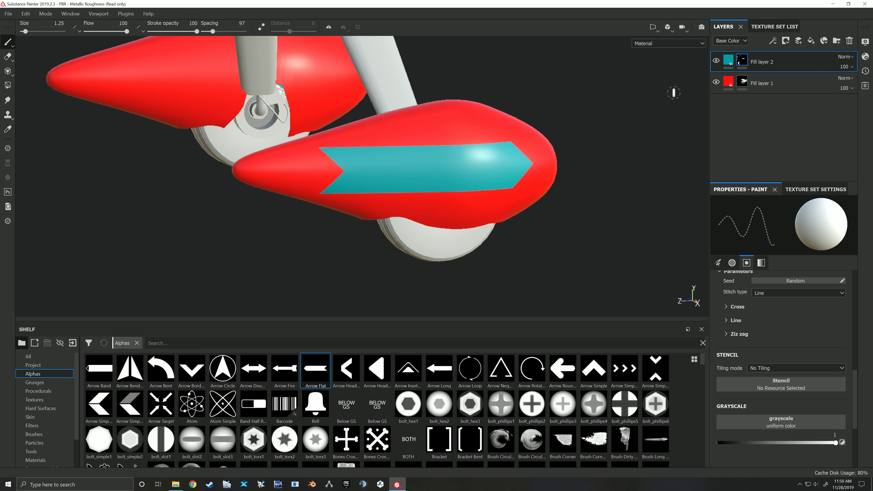
Change the base color of the arrow's fill layer to green, with RGB values of about 0, 0.384 and 0.018.
click(730, 63)
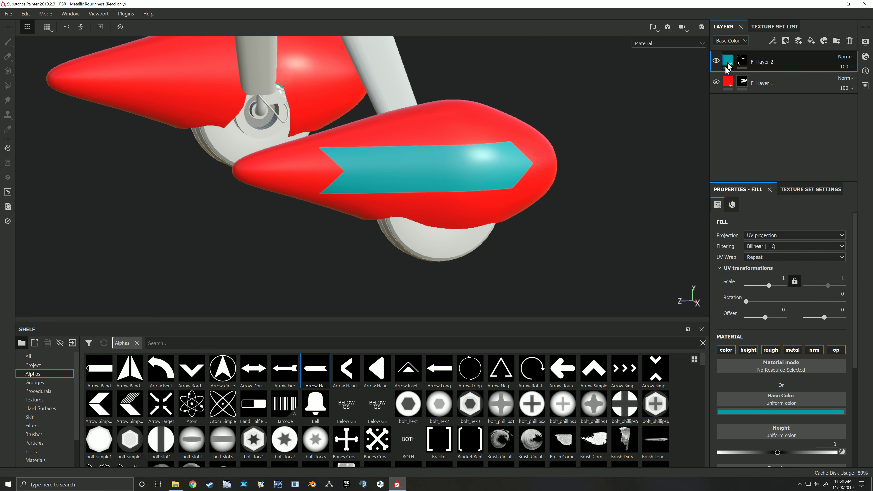
click(783, 412)
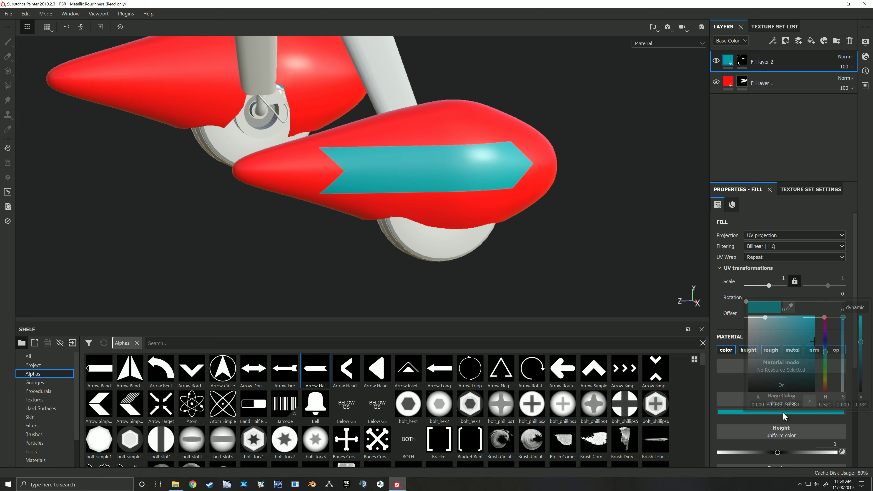
click(825, 367)
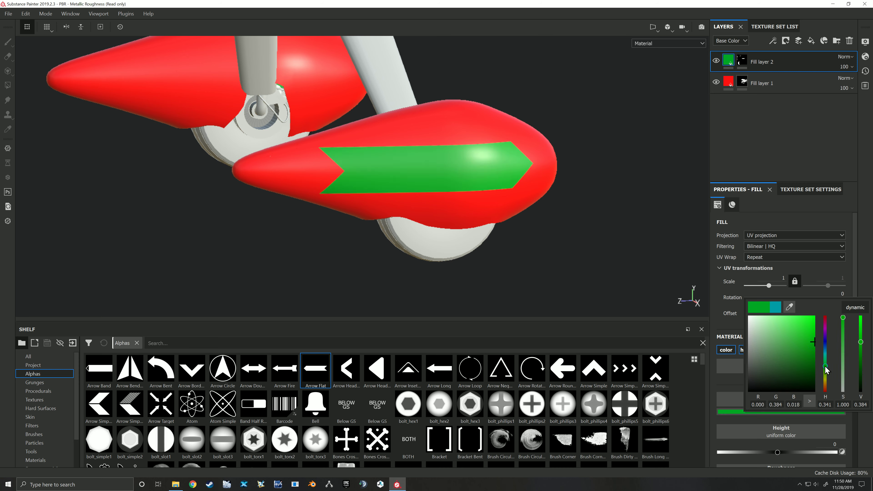
click(726, 376)
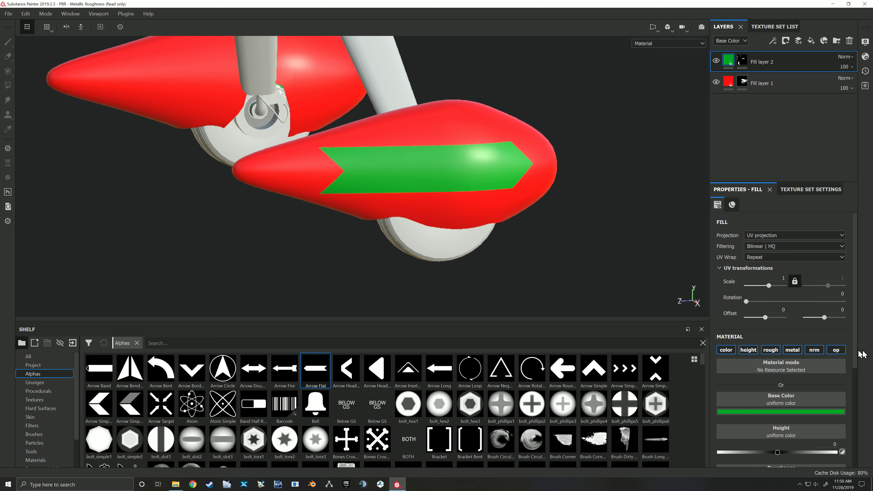
Disable the height, normal and opacity channels of the green arrow layer and set its roughness to about 0.84.
click(750, 351)
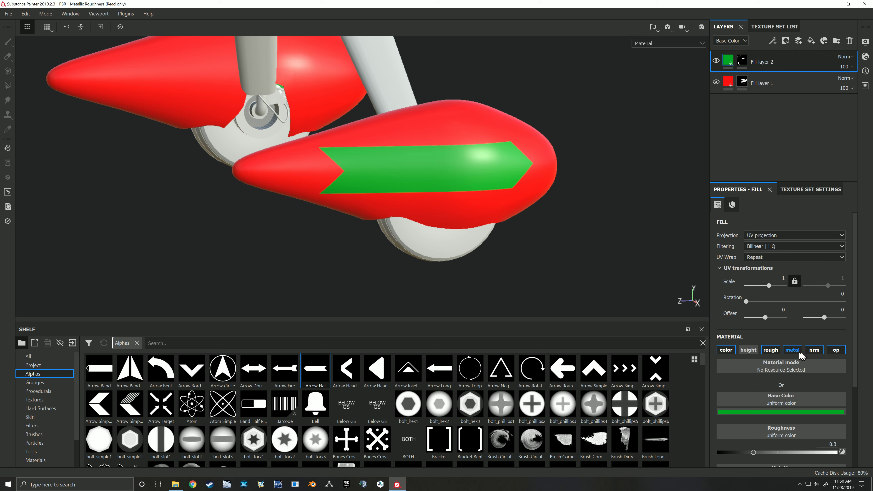
click(814, 350)
click(836, 350)
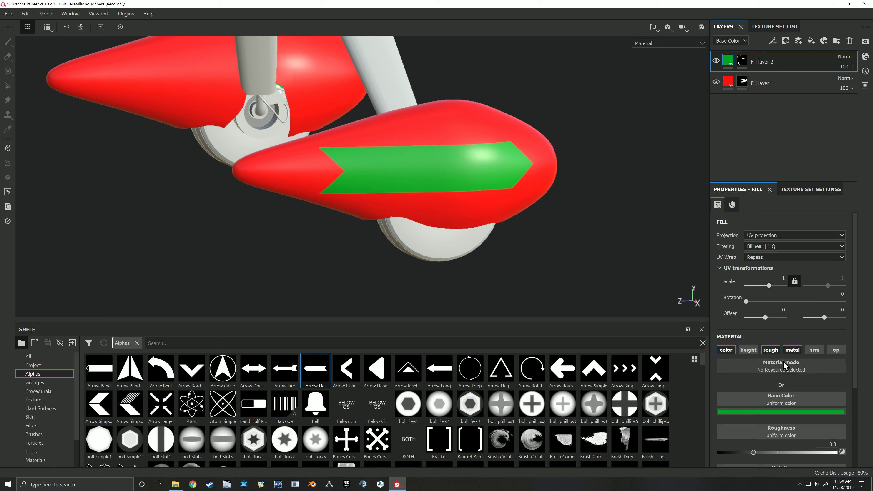
scroll(777, 365, down, 3)
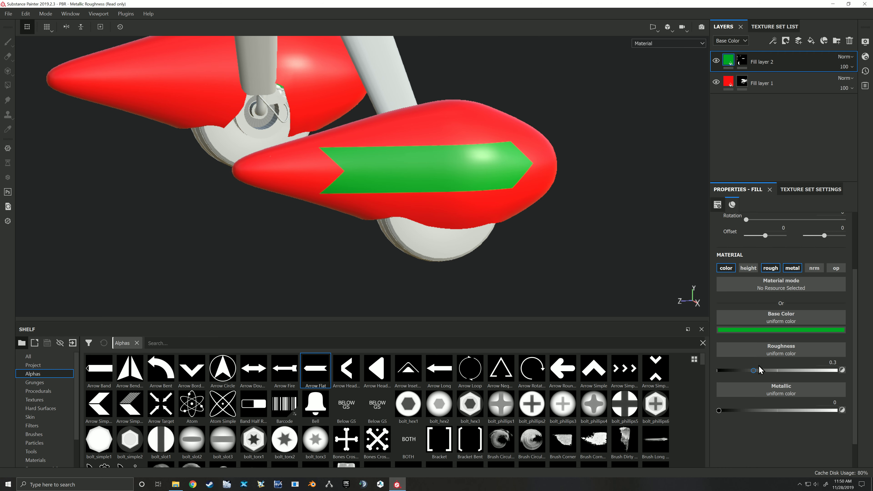
drag(753, 370, 718, 374)
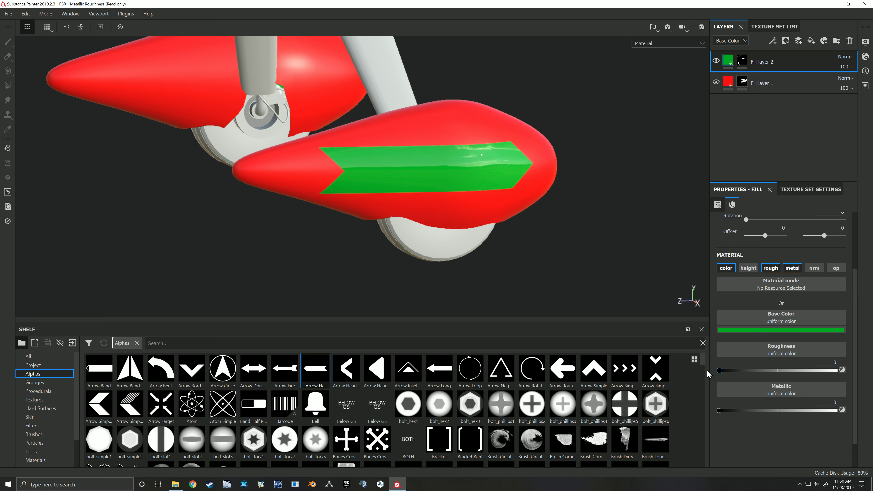
drag(720, 373, 826, 376)
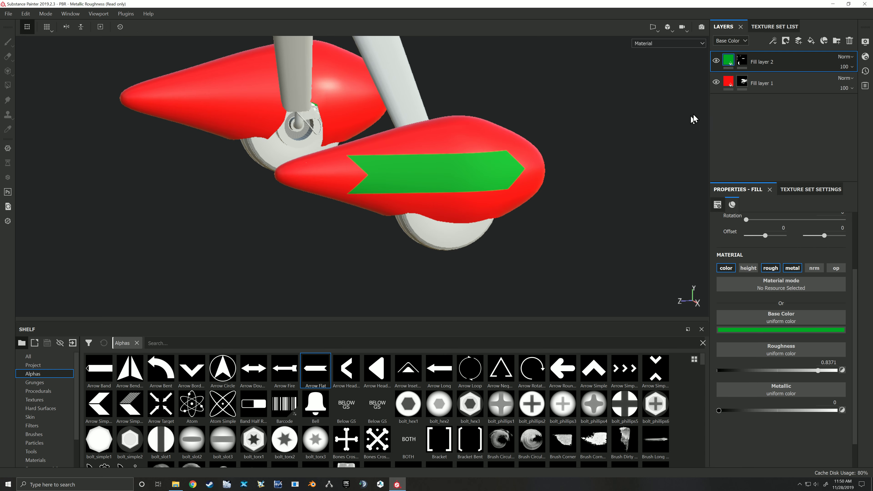
Change the base color of the red fill layer to dark navy blue, with RGB values of about 0.010, 0.007 and 0.064.
click(728, 82)
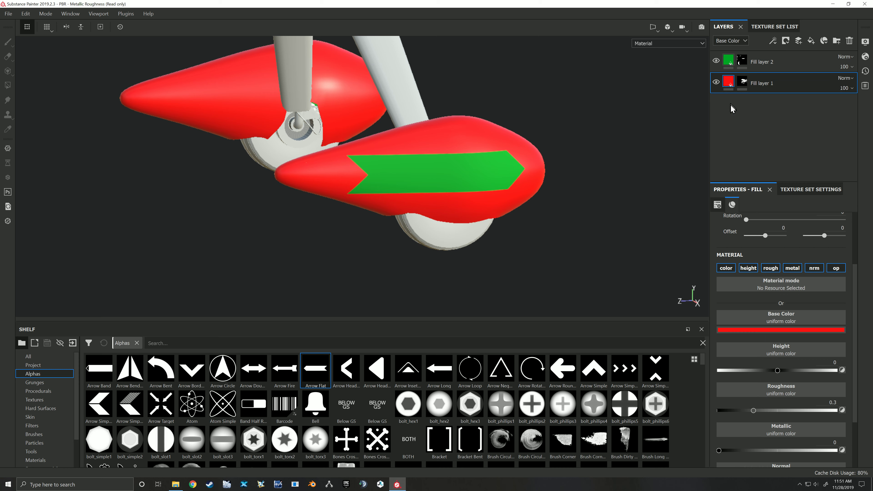
click(781, 330)
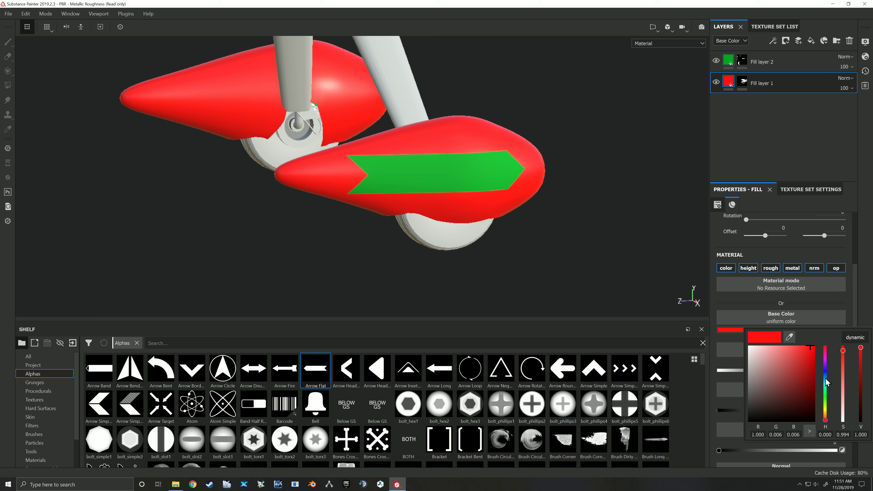
click(826, 371)
drag(800, 361, 788, 400)
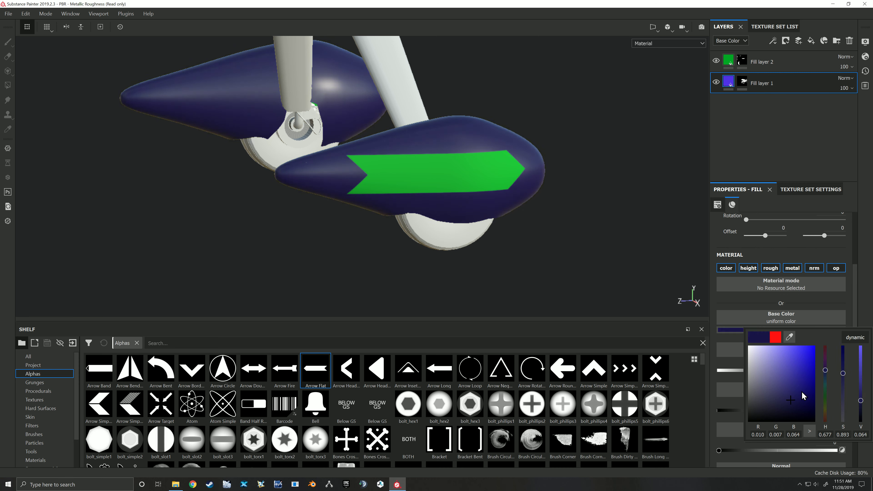
click(795, 302)
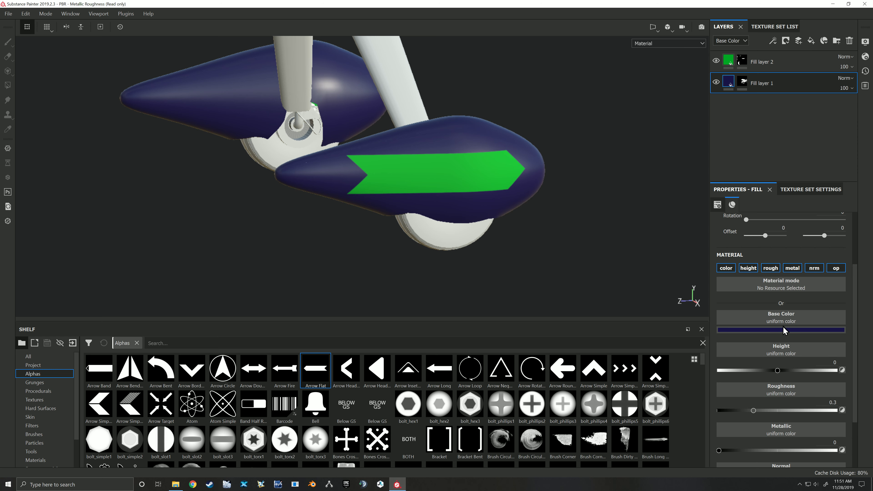
Disable the height, opacity and normal channels of the navy fill layer and set its roughness to about 0.057.
click(751, 273)
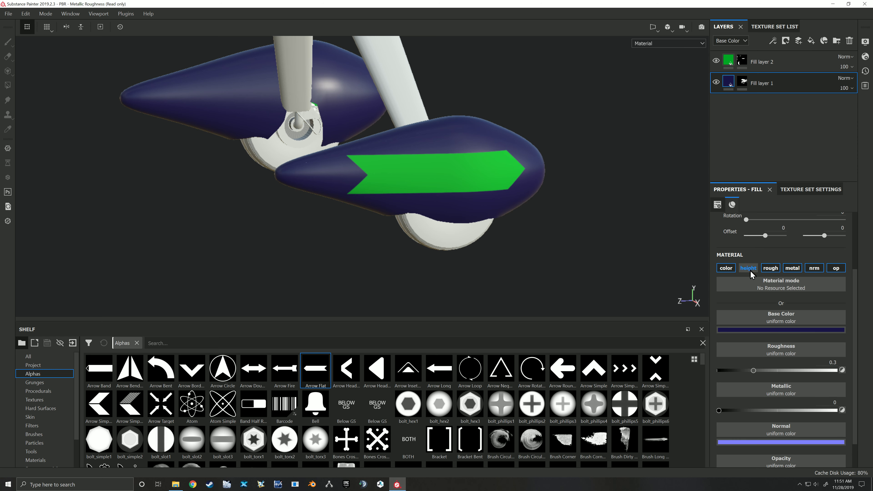
click(836, 268)
click(814, 269)
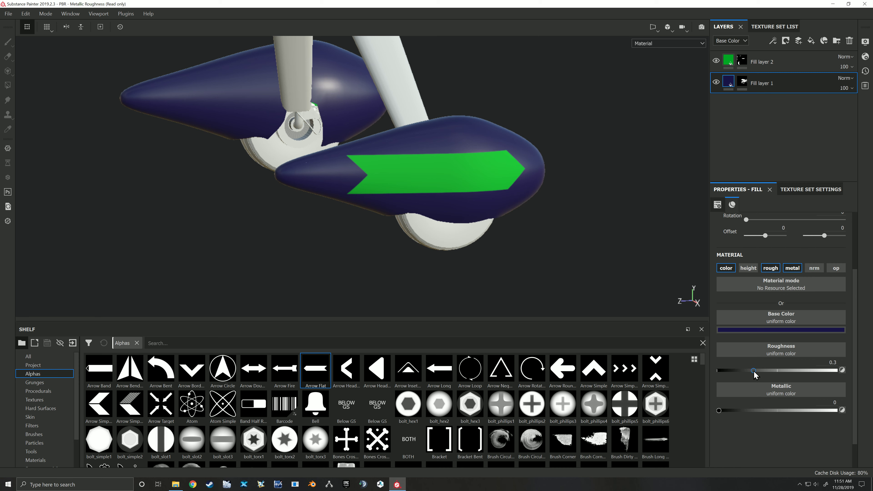
drag(753, 370, 721, 371)
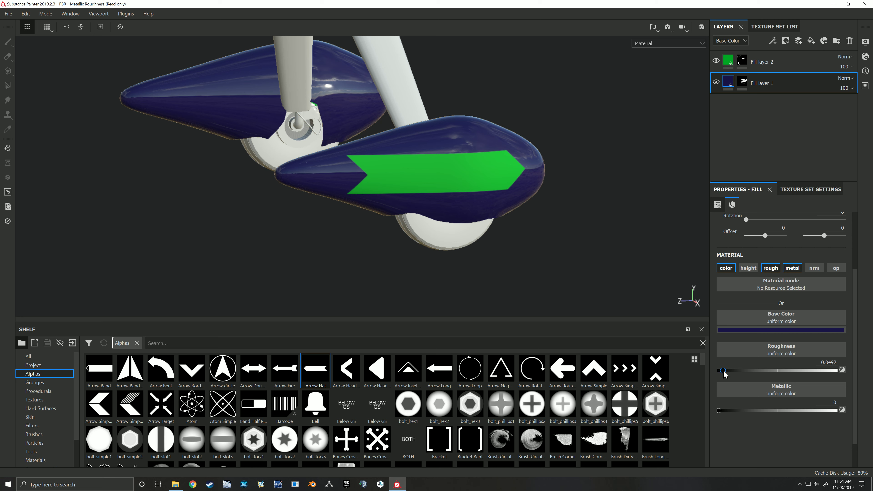
Examine the glossy navy paint against the matte green arrow under changed lighting and from several angles.
shift+right_drag(435, 220, 428, 248)
alt+drag(490, 225, 442, 233)
scroll(481, 226, down, 3)
alt+middle_drag(524, 224, 470, 239)
alt+drag(468, 238, 503, 195)
scroll(503, 192, up, 3)
alt+middle_drag(503, 189, 530, 199)
mouse_move(529, 199)
alt+mouse_down()
mouse_move(428, 209)
mouse_move(522, 190)
alt+mouse_up()
alt+middle_drag(522, 190, 432, 209)
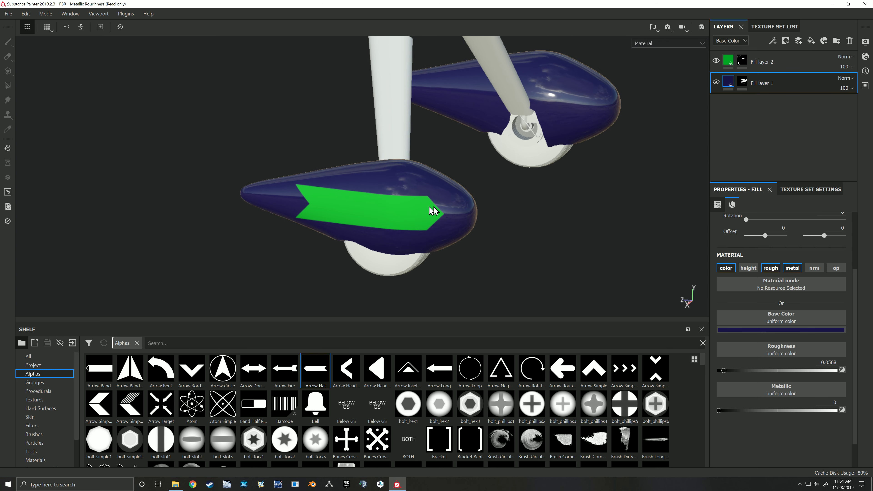
alt+drag(432, 209, 426, 198)
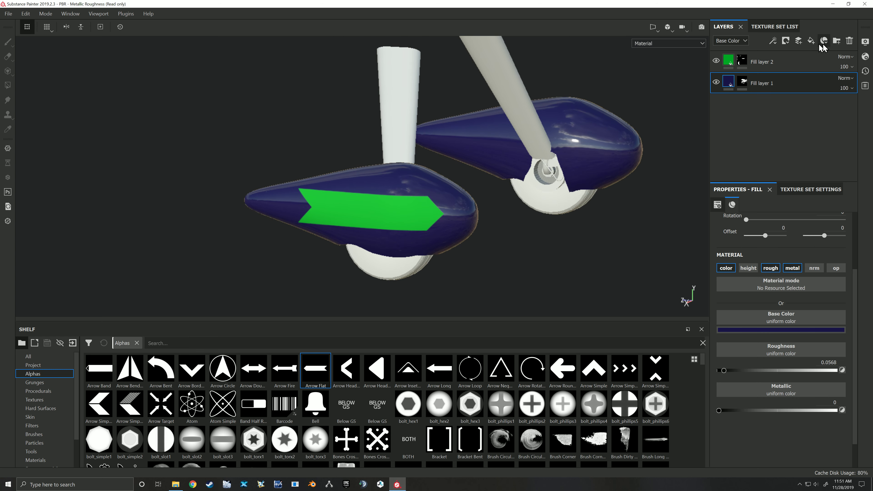
Add an empty paint layer and move it to the top of the layer stack, above the green arrow layer.
click(798, 41)
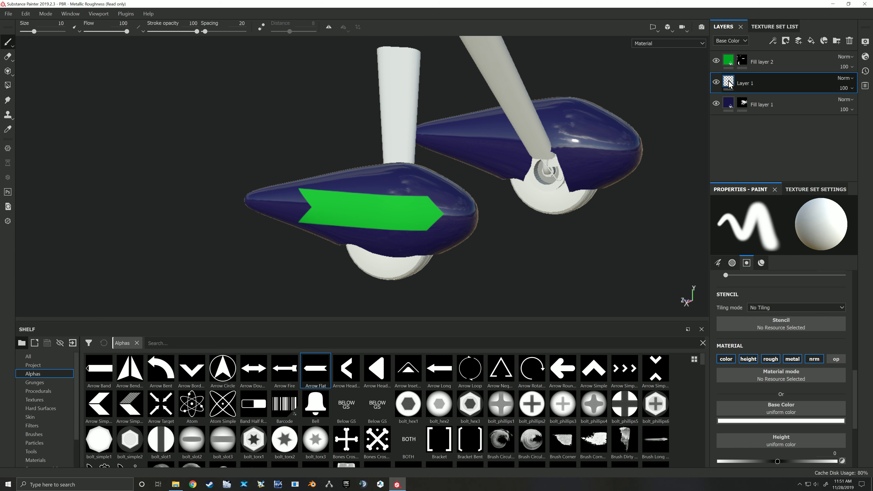
mouse_move(729, 83)
drag(806, 93, 798, 62)
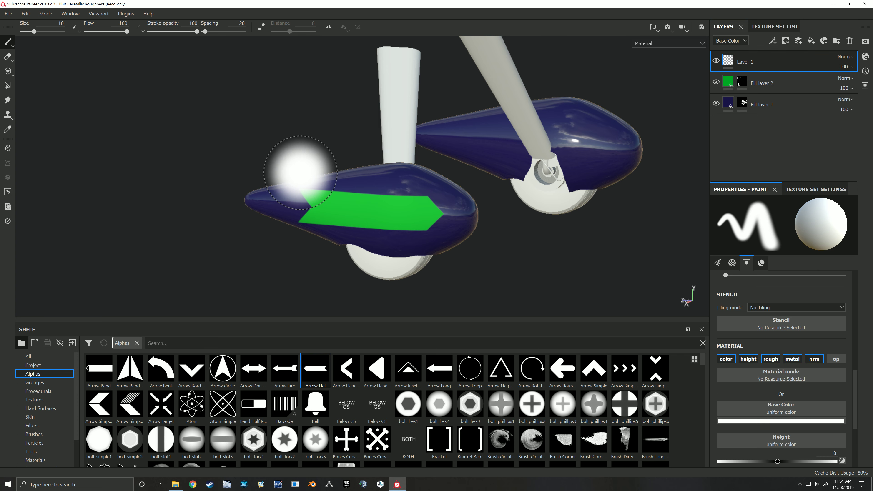
Paint a soft red patch over the arrow and upper fairing on the new paint layer with the Basic Soft brush.
click(34, 434)
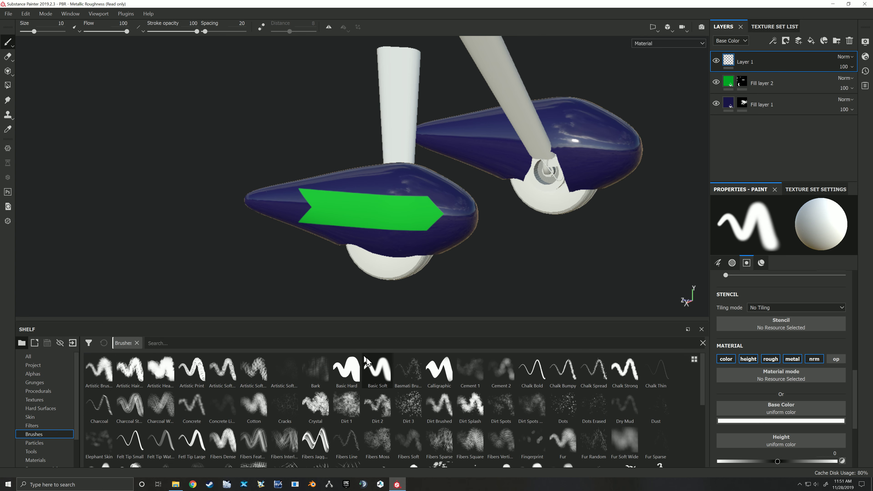
scroll(750, 318, down, 2)
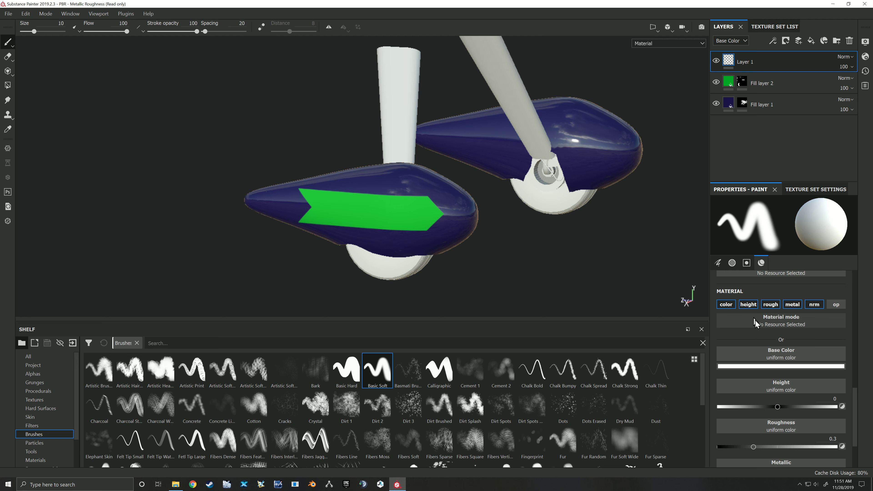
click(781, 366)
drag(801, 406, 823, 395)
click(467, 202)
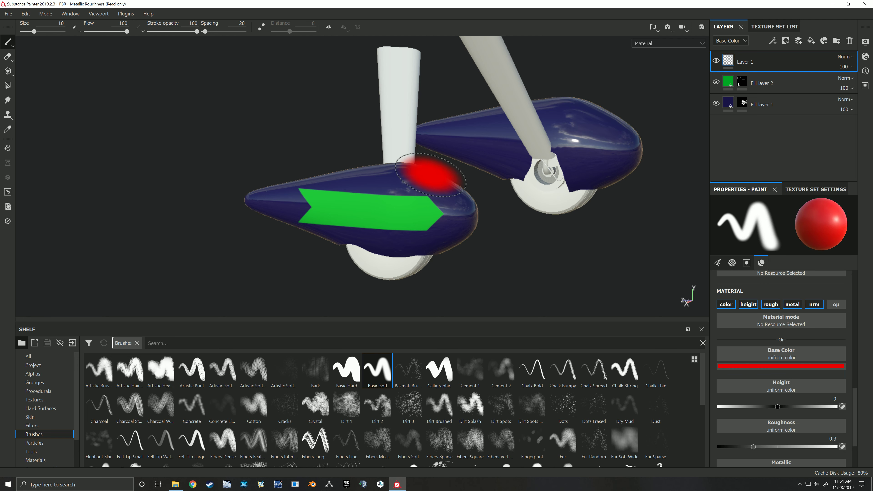
alt+drag(428, 172, 464, 195)
mouse_move(387, 186)
mouse_down()
mouse_move(361, 190)
mouse_move(415, 219)
mouse_up()
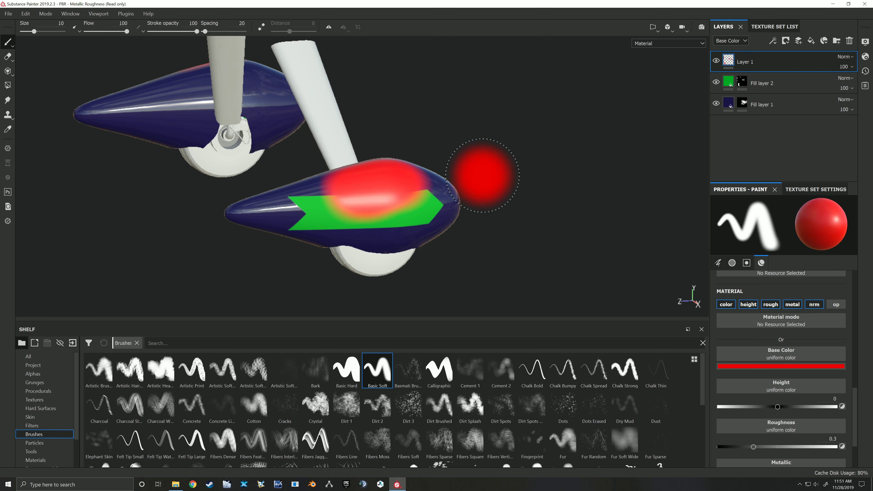
Paint bright green over part of the red patch with the same soft brush, and delete the paint layer.
mouse_move(476, 160)
alt+middle_down()
mouse_move(497, 170)
mouse_move(516, 162)
alt+middle_up()
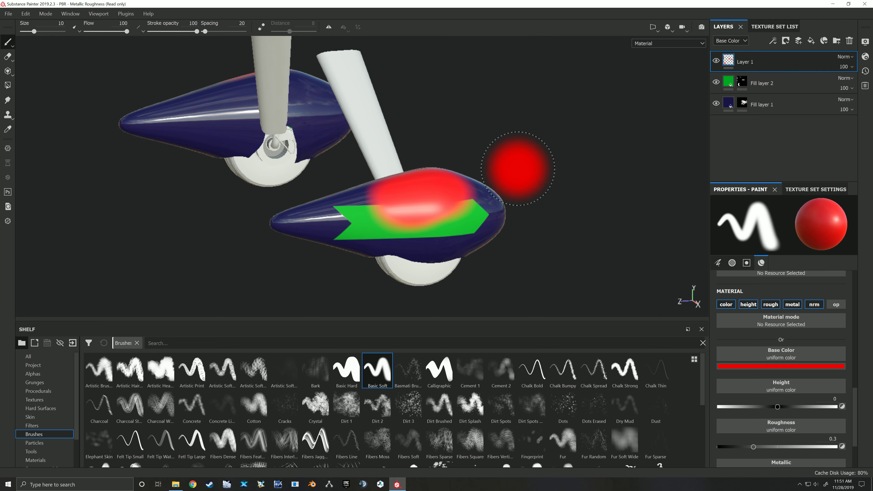
scroll(518, 169, up, 2)
alt+drag(535, 163, 546, 184)
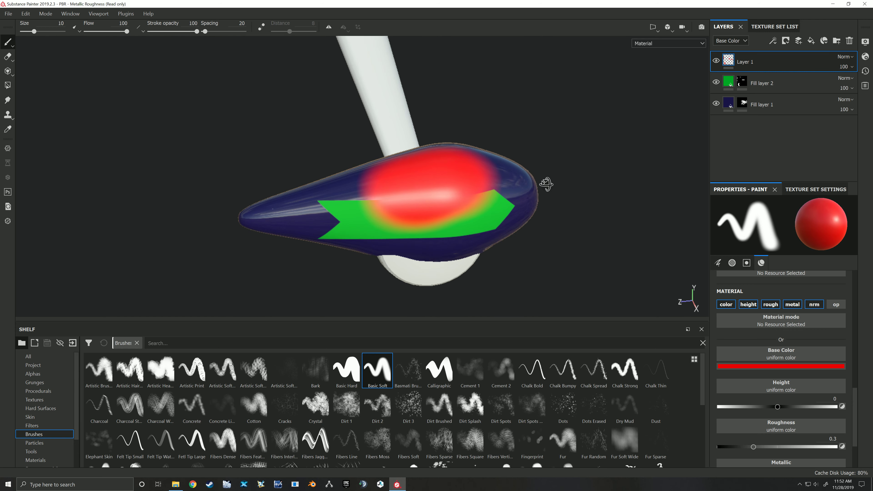
click(783, 367)
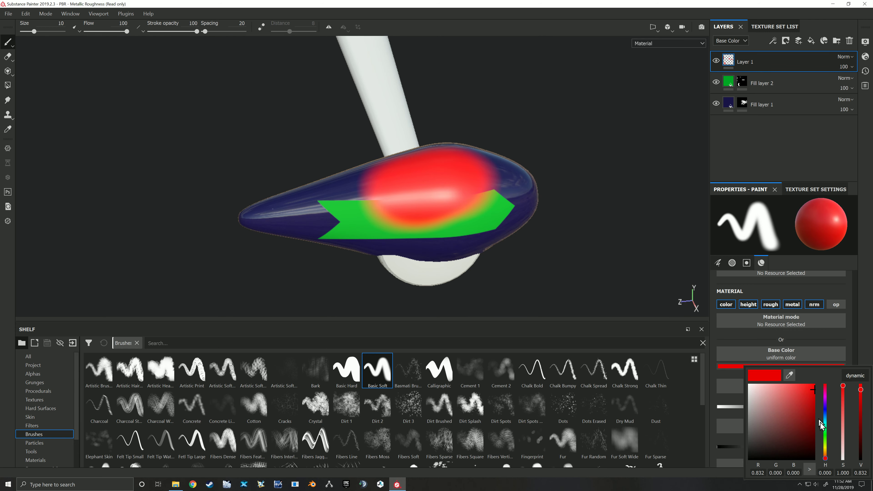
click(823, 435)
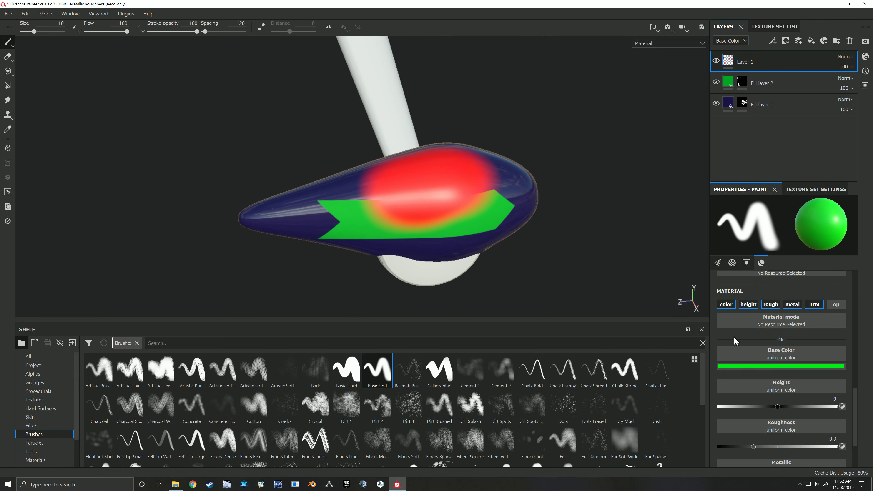
mouse_move(573, 184)
mouse_down()
mouse_move(441, 165)
mouse_move(478, 173)
mouse_move(481, 192)
mouse_move(457, 182)
mouse_up()
mouse_move(457, 182)
alt+mouse_down()
mouse_move(413, 169)
mouse_move(393, 220)
mouse_move(491, 176)
mouse_move(581, 171)
mouse_move(476, 182)
mouse_move(510, 226)
mouse_move(563, 157)
mouse_move(577, 154)
alt+mouse_up()
mouse_move(478, 149)
alt+mouse_down()
mouse_move(468, 180)
mouse_move(440, 185)
mouse_move(491, 165)
mouse_move(488, 195)
mouse_move(514, 163)
alt+mouse_up()
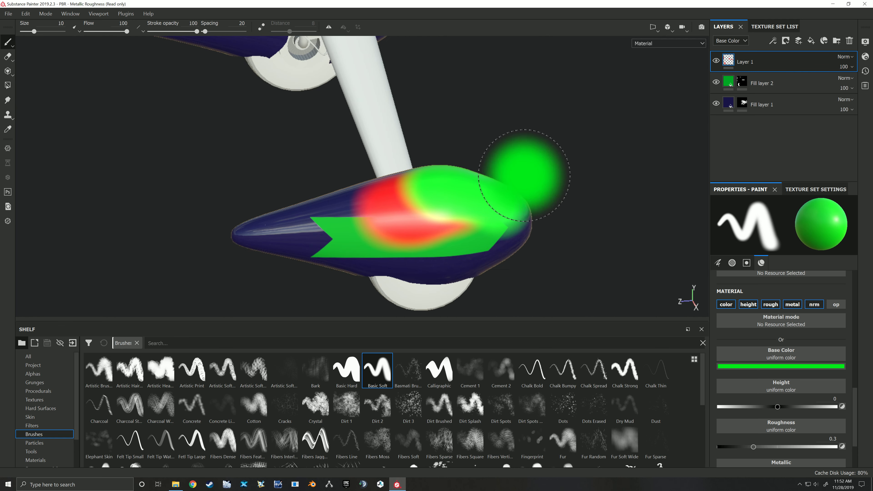
key(Delete)
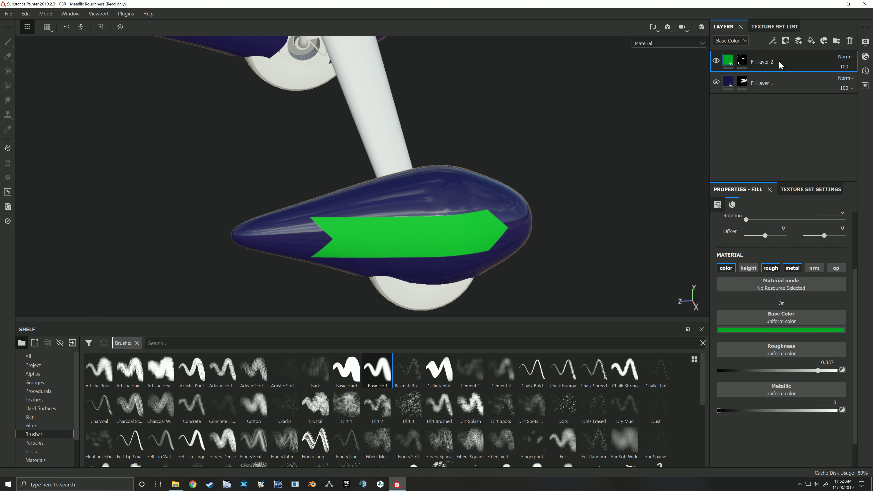
Examine both navy fairings and the green arrow stripe up close and from several angles.
scroll(520, 158, down, 4)
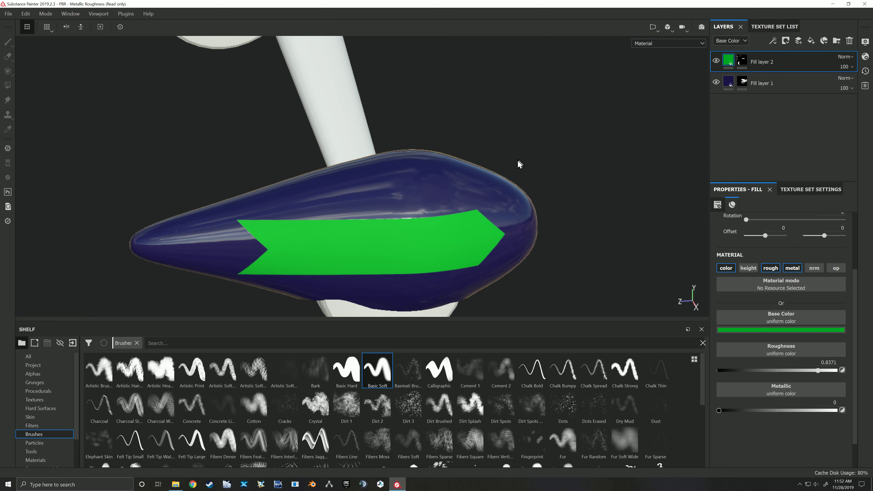
alt+middle_drag(515, 165, 562, 174)
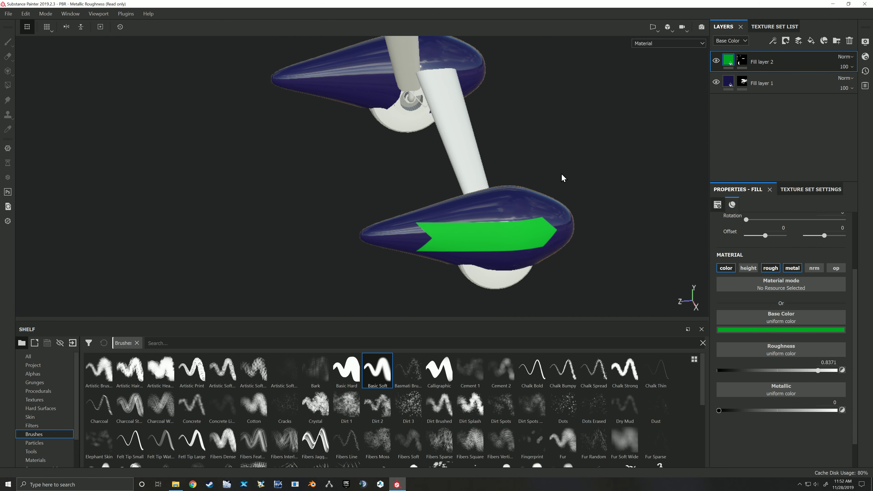
alt+drag(566, 192, 535, 174)
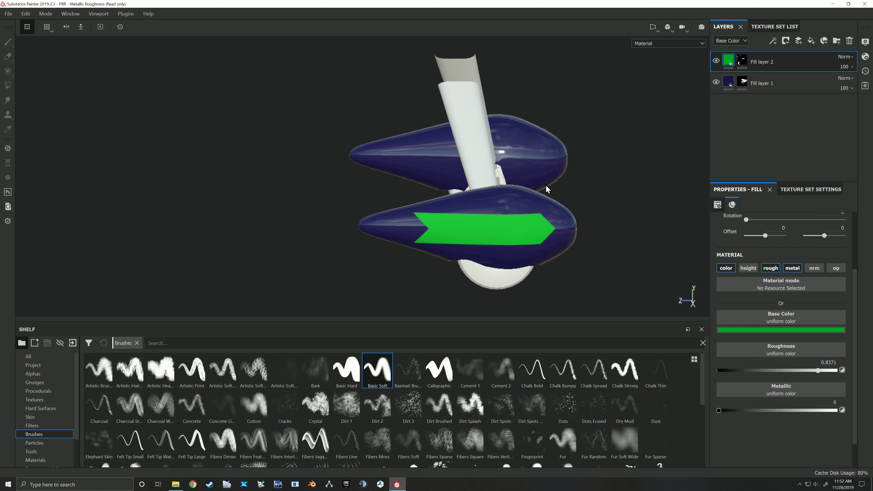
alt+middle_drag(546, 184, 469, 197)
alt+drag(541, 205, 519, 198)
scroll(487, 190, up, 2)
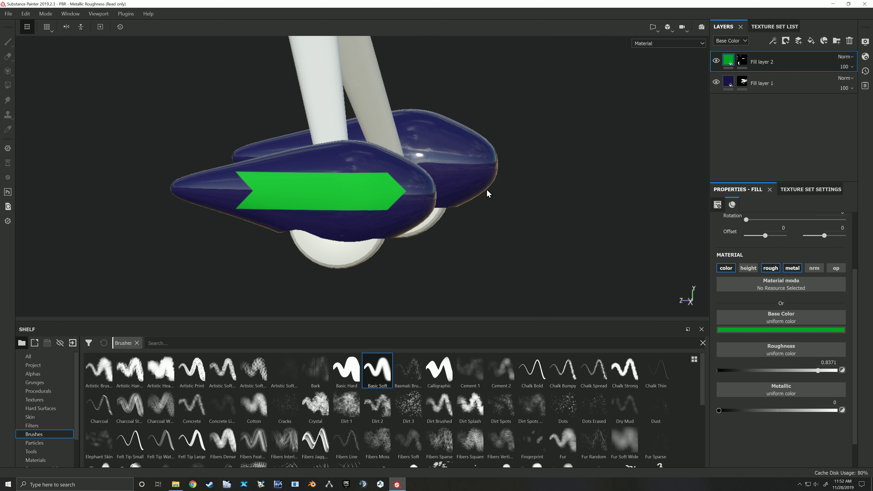
alt+middle_drag(464, 183, 508, 207)
alt+drag(492, 166, 473, 187)
alt+middle_drag(466, 203, 489, 190)
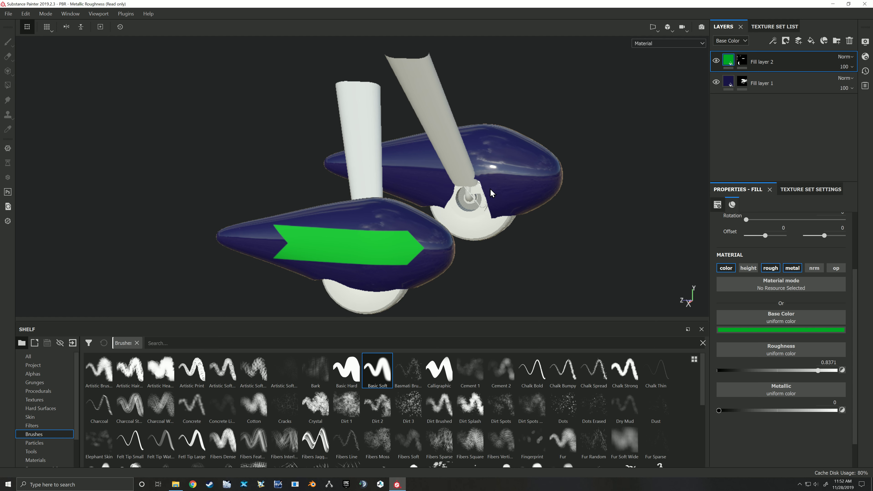
Add a new folder at the top of the layer stack and name it "Paint".
click(835, 42)
double_click(757, 61)
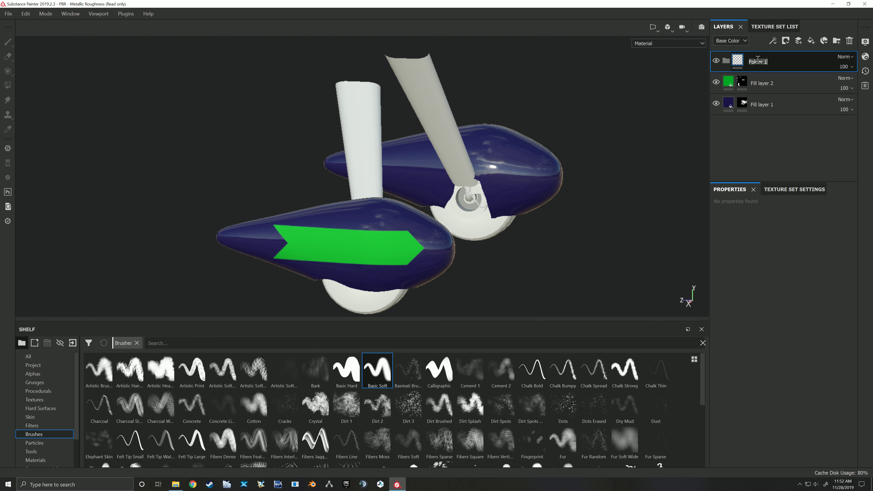
text(Paint)
key(Return)
Move the green arrow and navy base fill layers into the Paint folder and collapse it.
click(762, 83)
shift+click(790, 100)
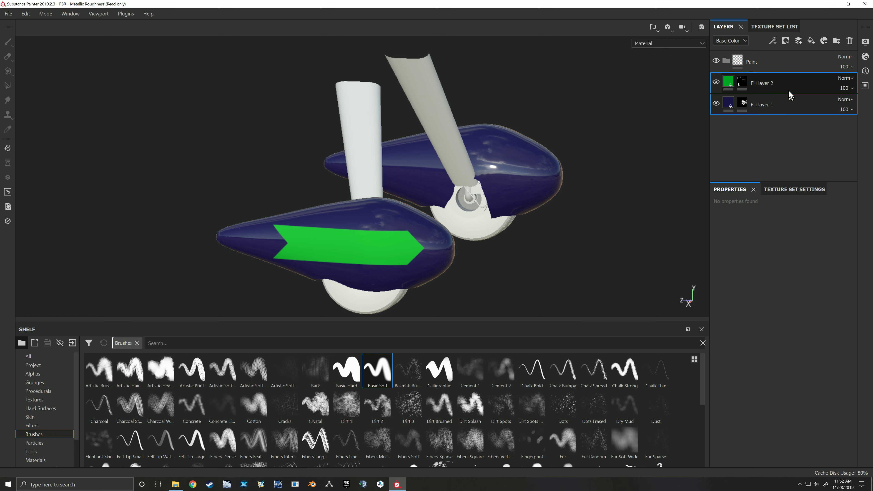
drag(792, 84, 779, 66)
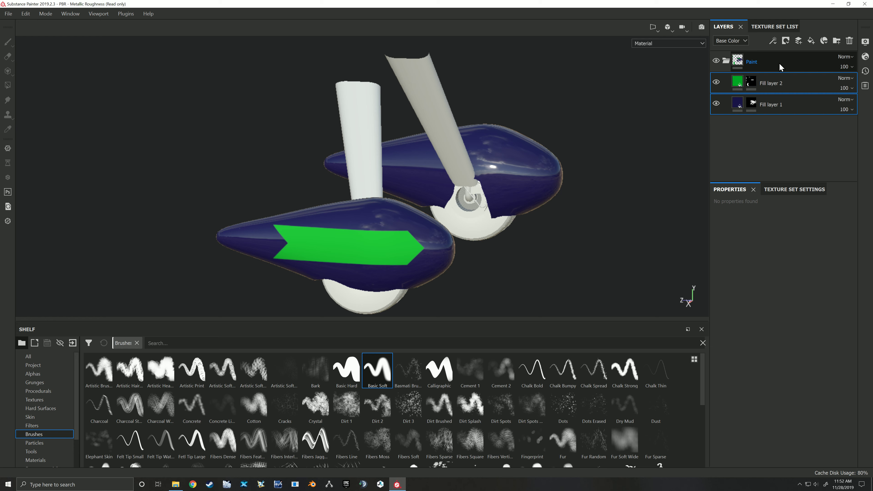
click(726, 61)
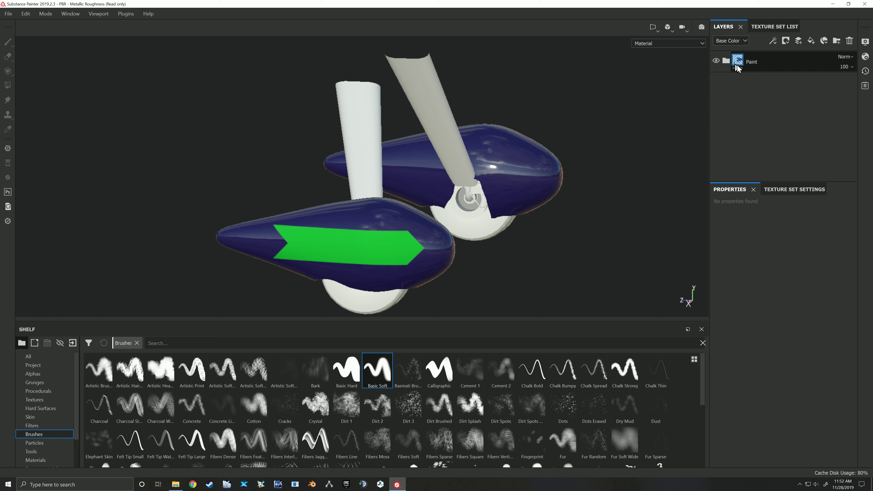
Add a fill layer above the Paint folder, outside the group, and collapse the folder.
click(812, 42)
drag(788, 85, 786, 54)
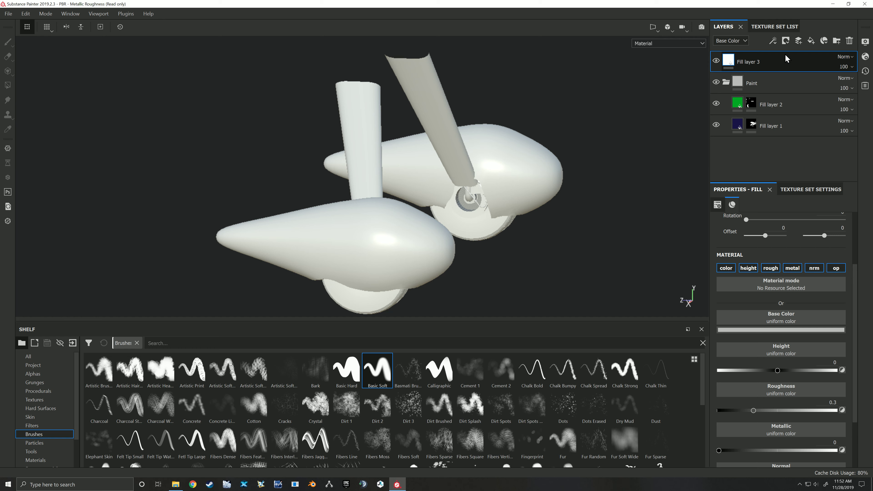
click(726, 83)
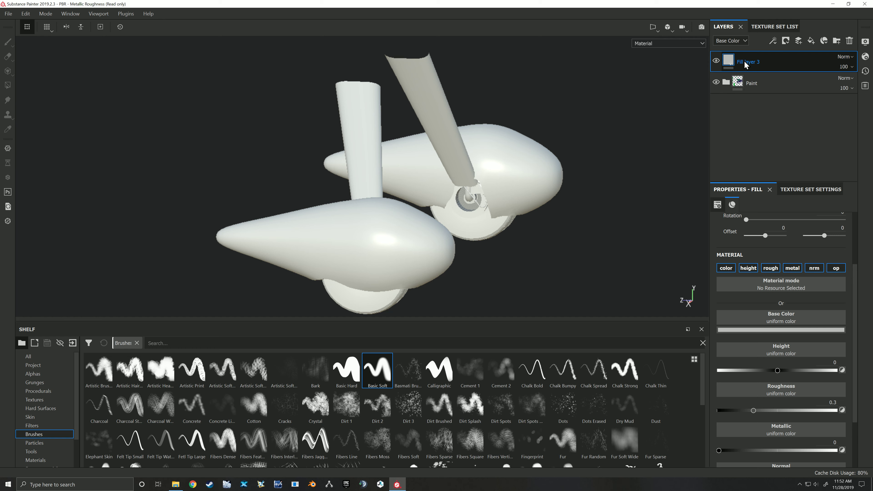
Search the smart materials for "dirt" and apply the Dirt smart material to the landing gear.
scroll(51, 423, down, 2)
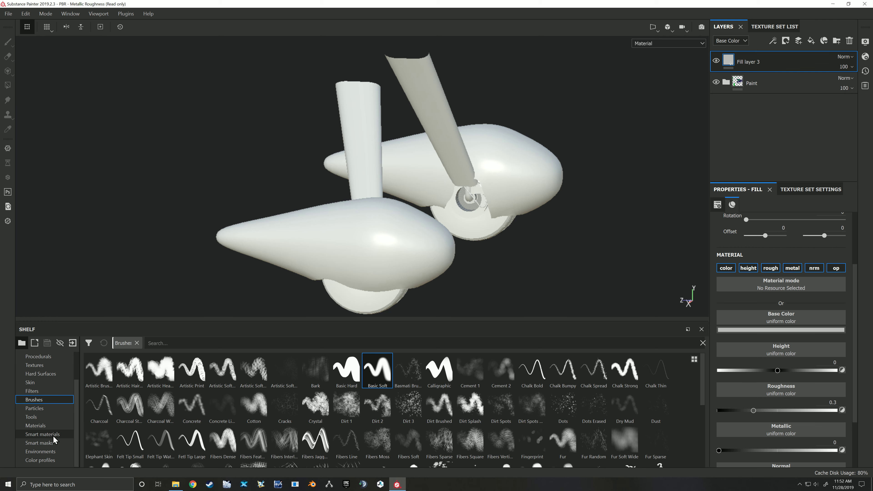
click(53, 435)
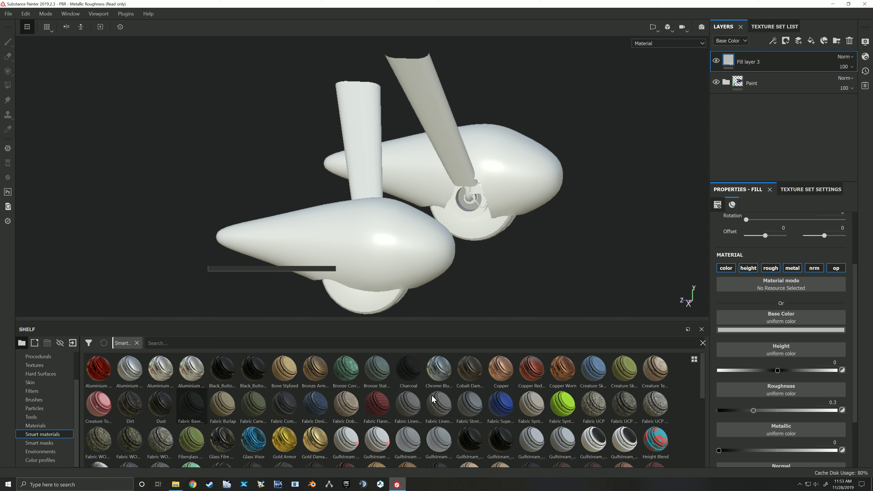
scroll(572, 391, down, 3)
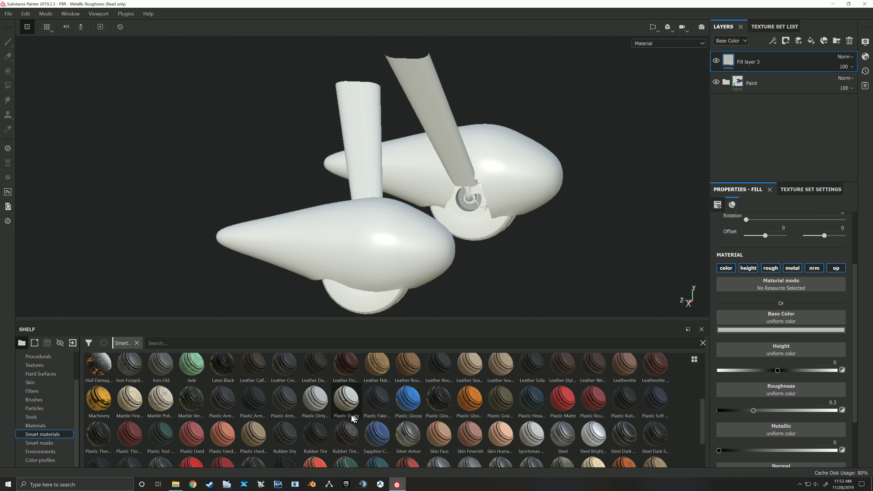
click(175, 348)
text(dirt)
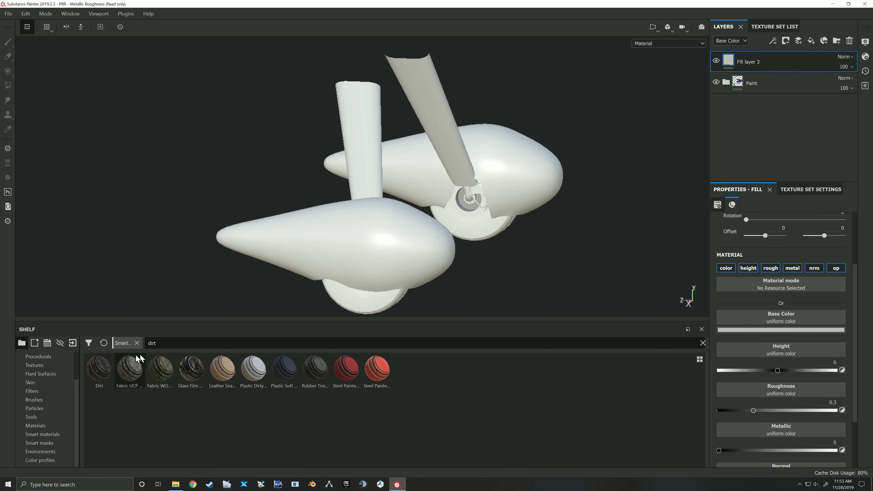
drag(99, 371, 363, 254)
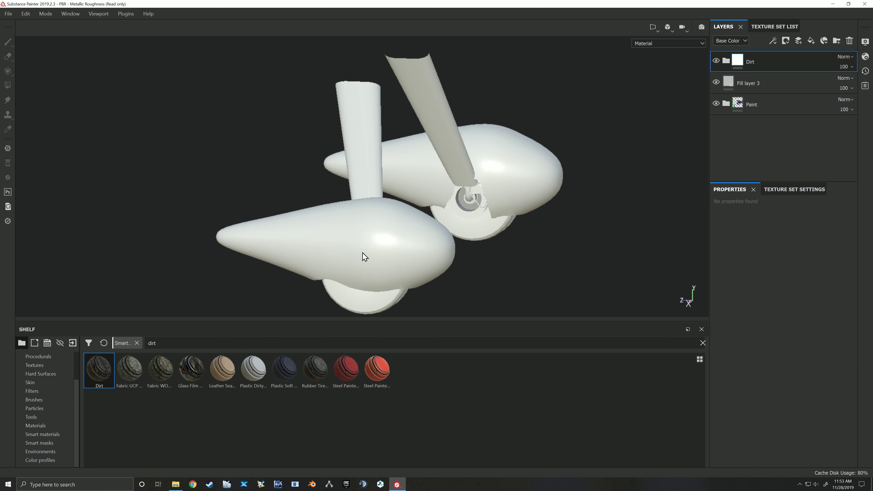
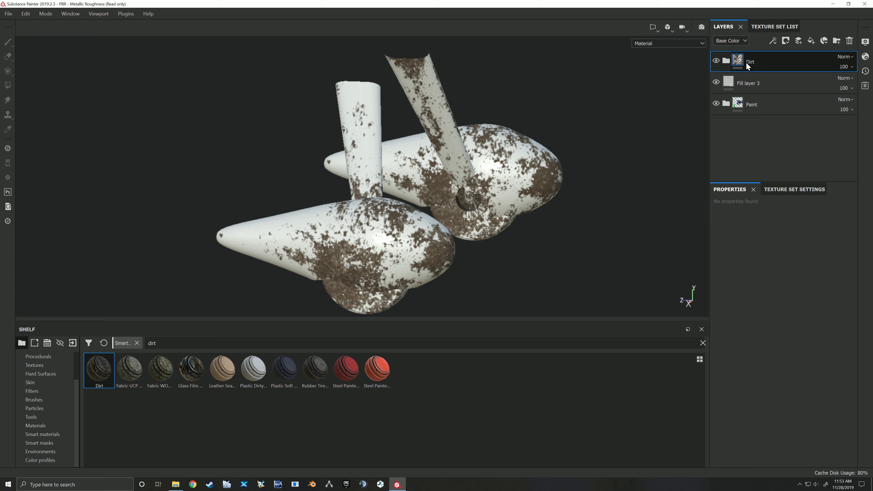
Expand the Dirt folder and examine its Dirt Base layer settings and the dirt coverage on both fairings.
right_click(762, 61)
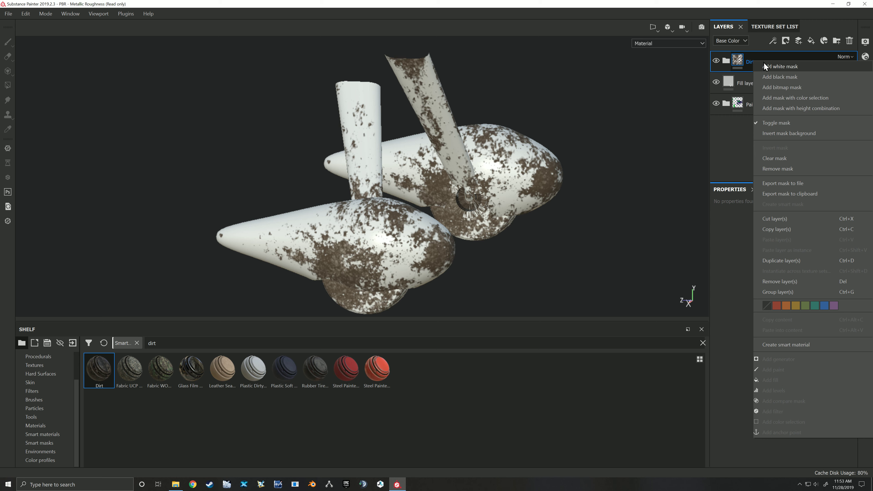
click(726, 61)
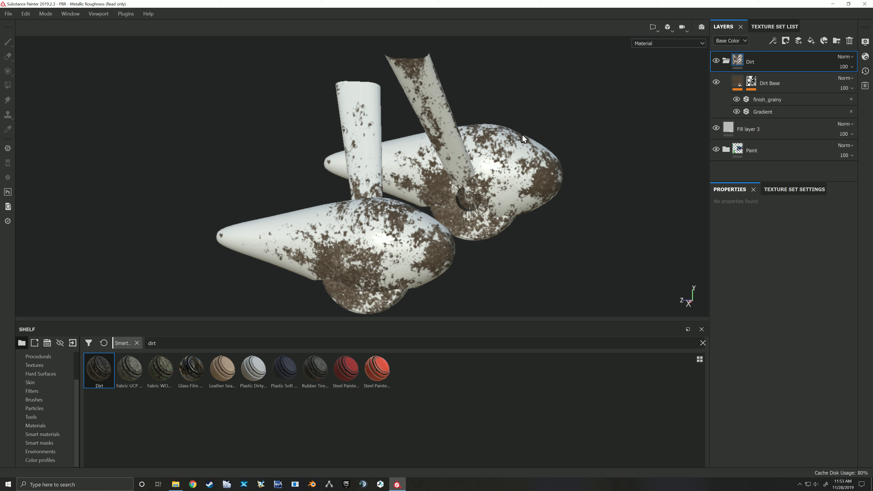
alt+middle_drag(549, 131, 542, 129)
alt+drag(542, 129, 545, 130)
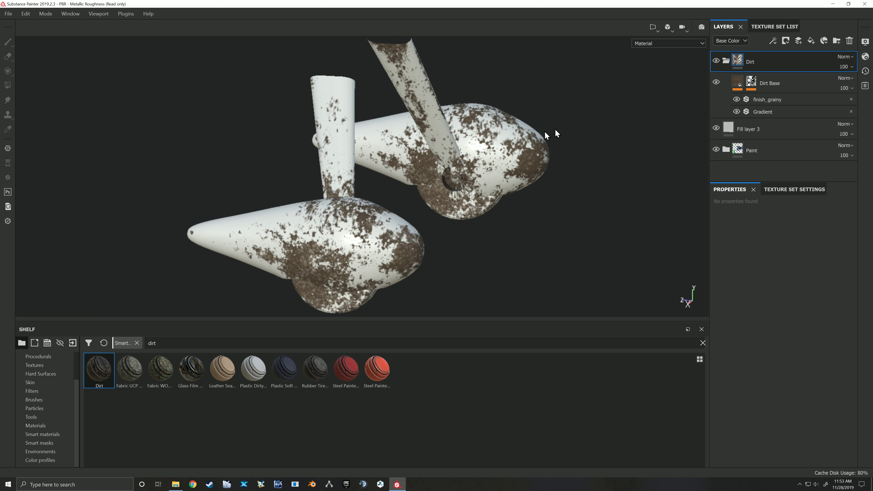
click(737, 83)
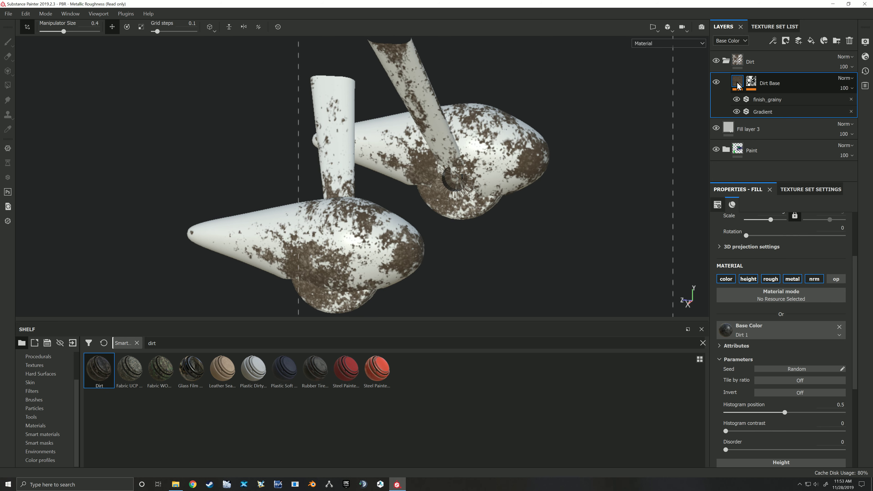
scroll(488, 167, down, 3)
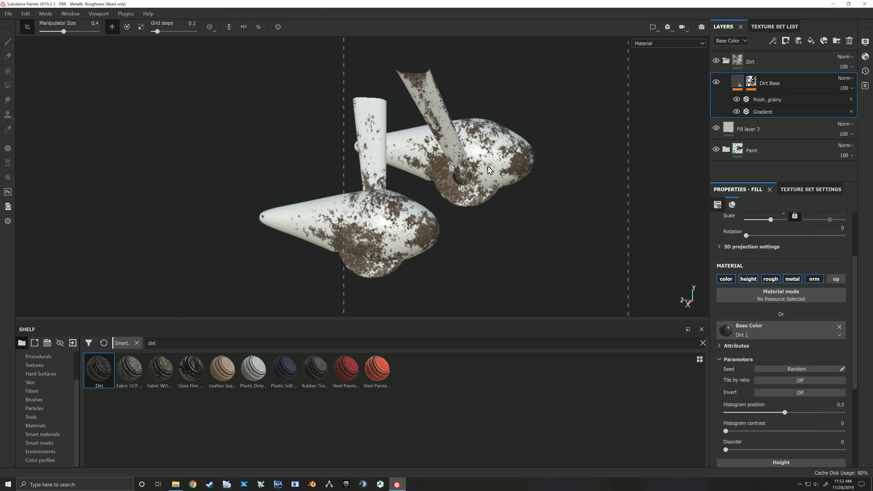
alt+middle_drag(511, 169, 508, 149)
alt+drag(507, 169, 489, 168)
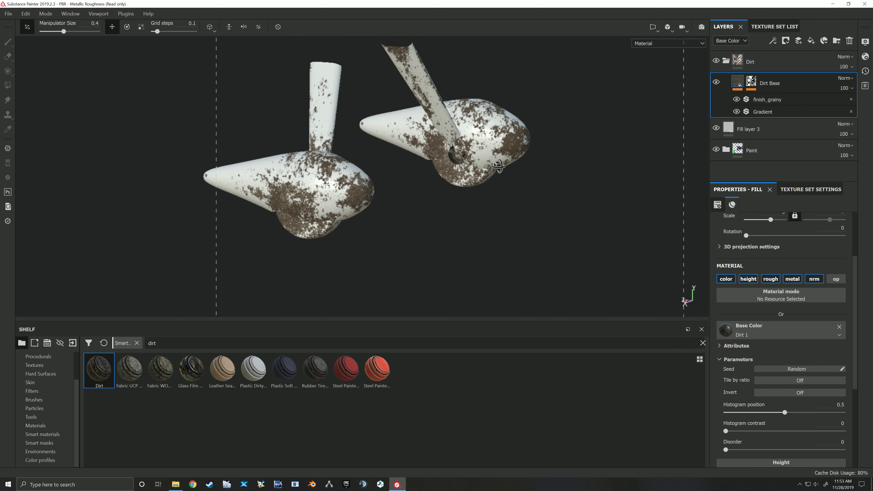
Add a black mask to the Dirt folder and polygon-fill the wheels so the dirt shows only there.
right_click(762, 60)
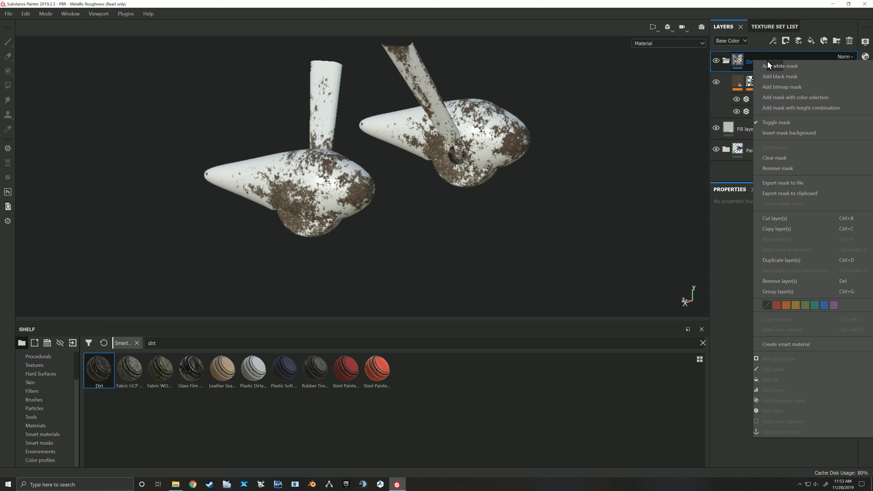
click(779, 75)
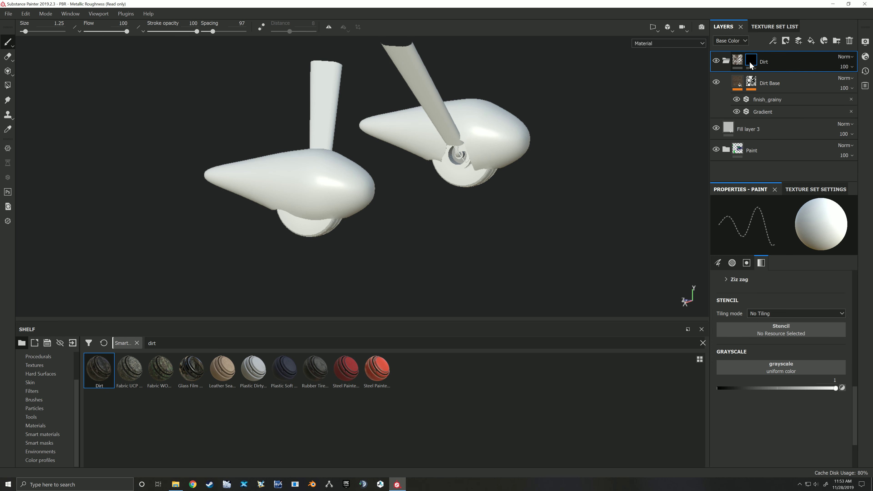
click(6, 87)
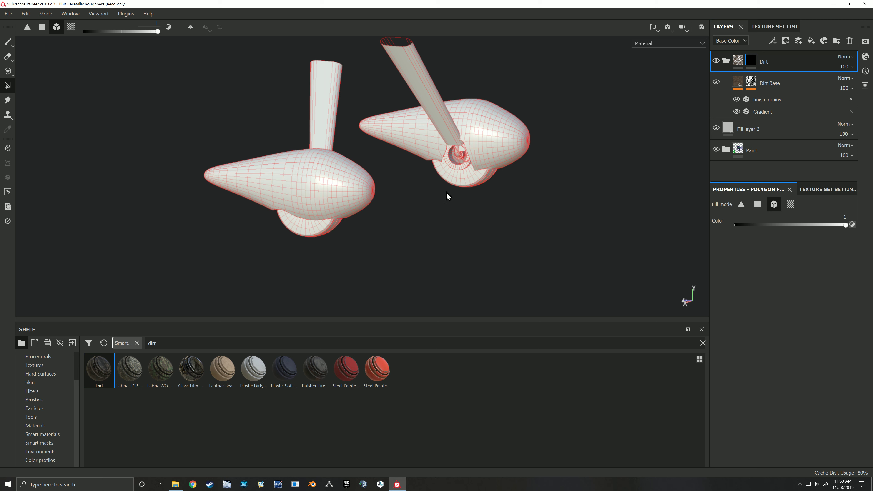
middle_drag(450, 195, 469, 203)
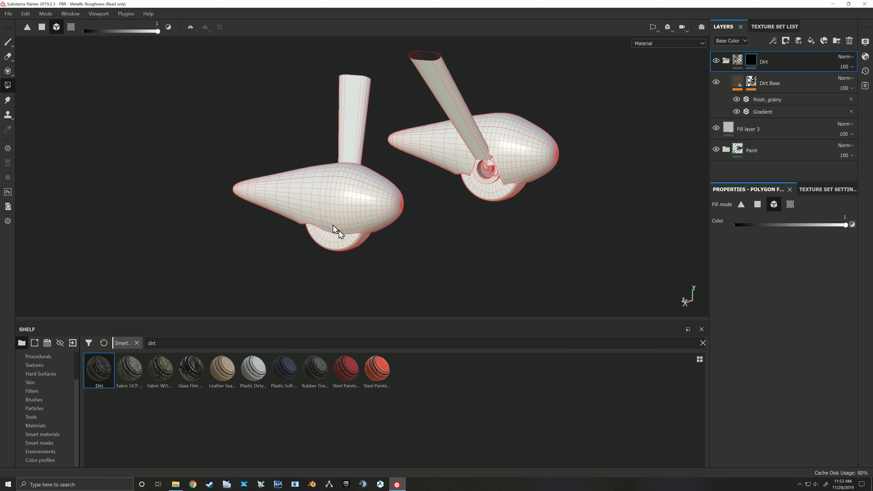
click(347, 247)
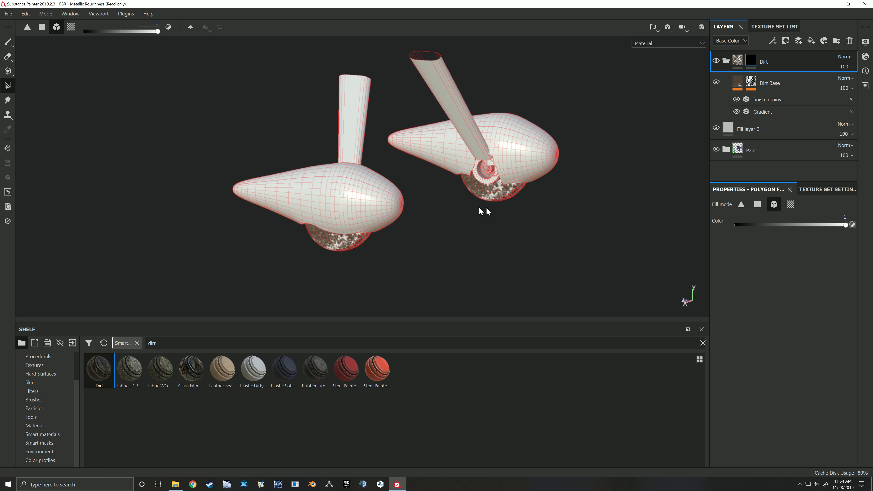
click(8, 42)
scroll(364, 189, up, 2)
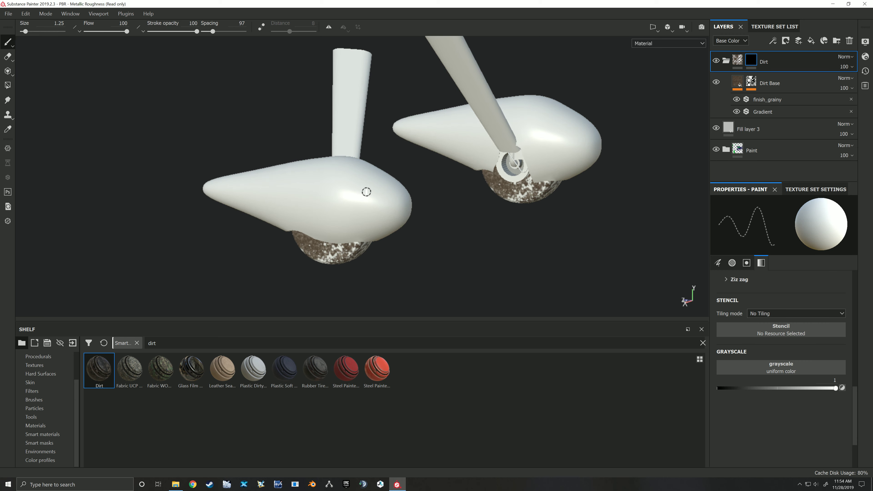
mouse_move(388, 217)
alt+mouse_down()
mouse_move(358, 201)
mouse_move(449, 163)
alt+mouse_up()
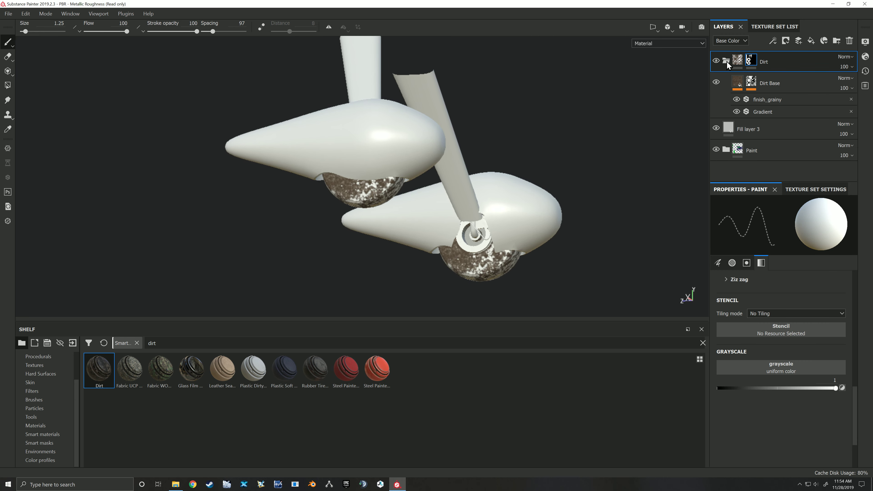
Set the Dirt Base layer's UV scale to about 6.27.
click(769, 83)
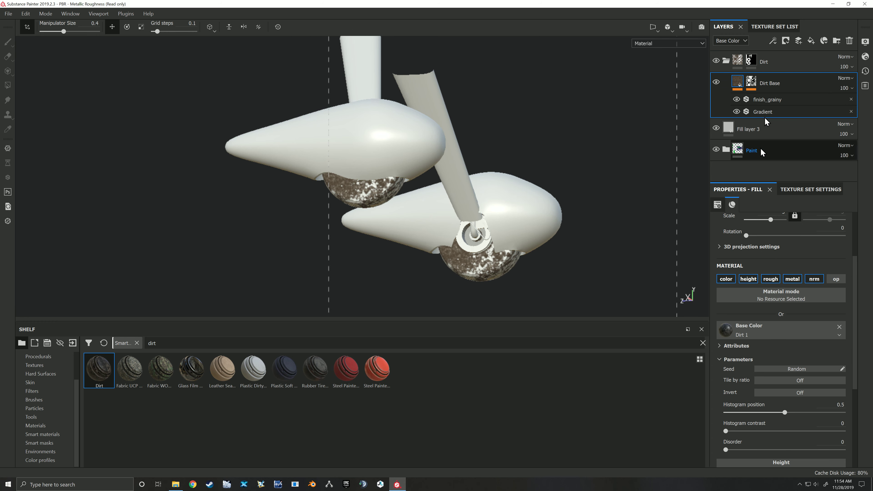
scroll(760, 239, up, 3)
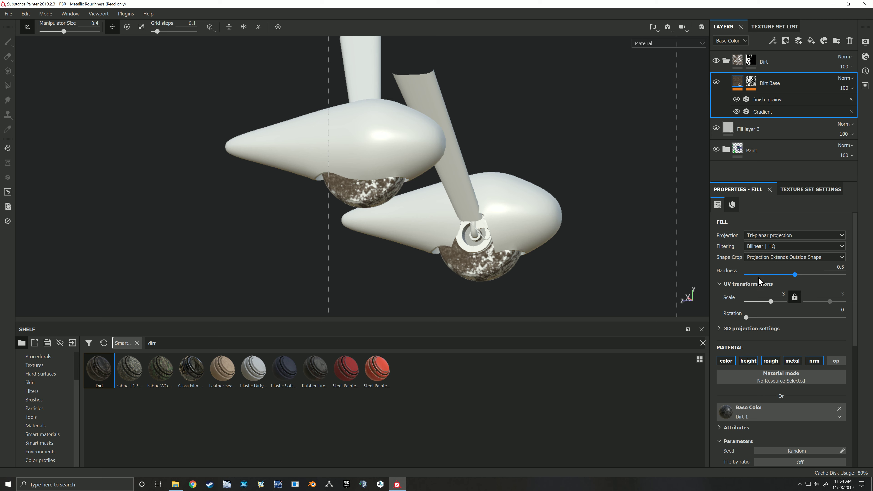
alt+middle_drag(557, 246, 560, 222)
drag(770, 304, 772, 305)
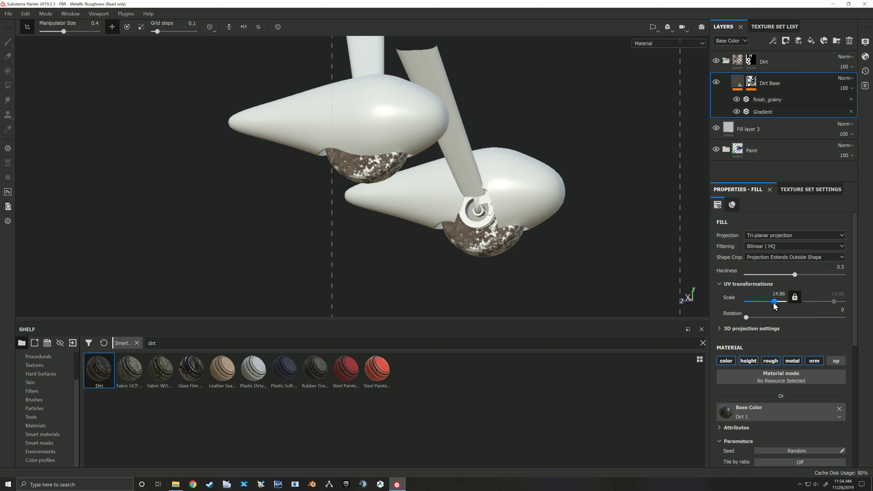
Collapse the Dirt folder and delete it from the layer stack.
click(727, 63)
alt+drag(500, 154, 514, 168)
scroll(514, 168, down, 3)
alt+middle_drag(540, 186, 531, 152)
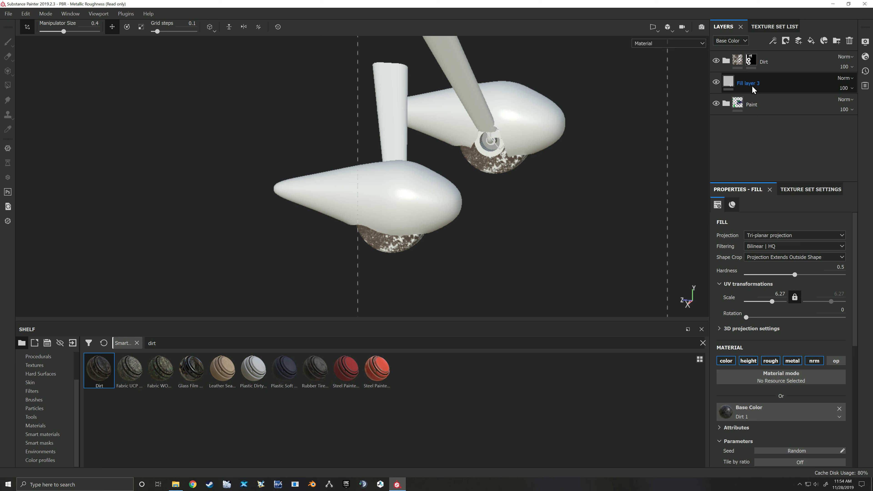
click(794, 64)
key(Delete)
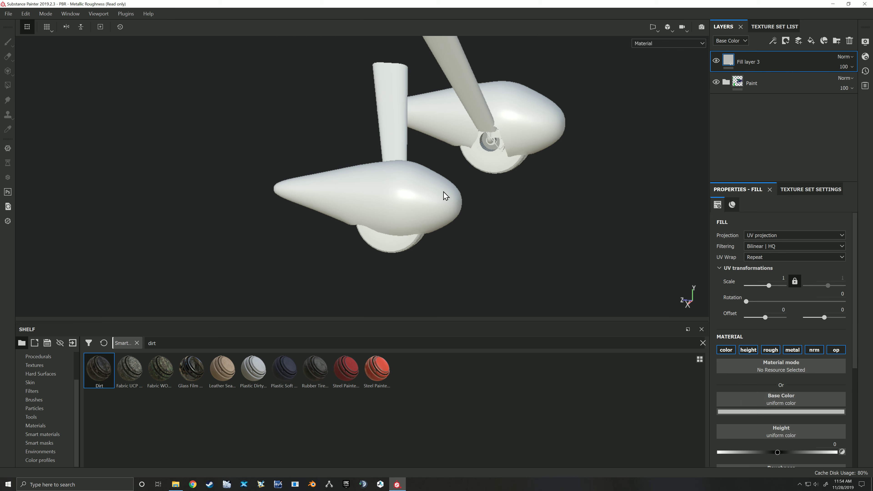
Add a black mask to the fill layer above the Paint folder.
scroll(444, 195, up, 3)
alt+drag(442, 212, 483, 189)
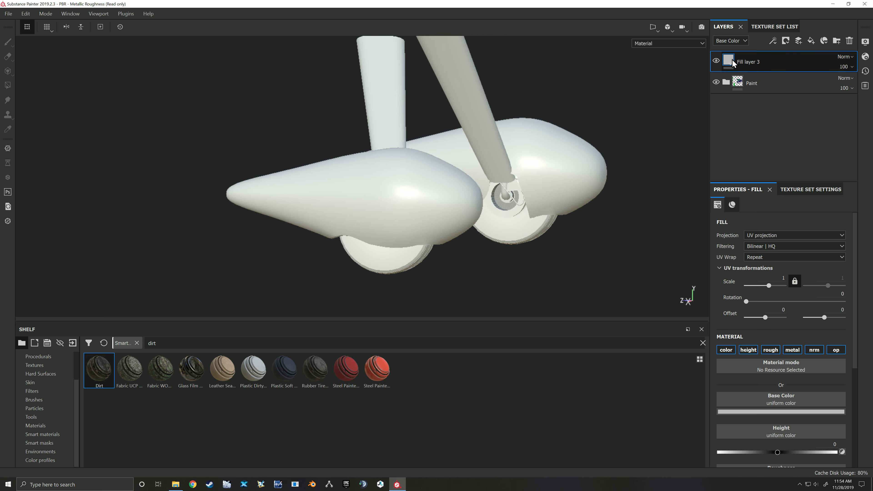
right_click(770, 64)
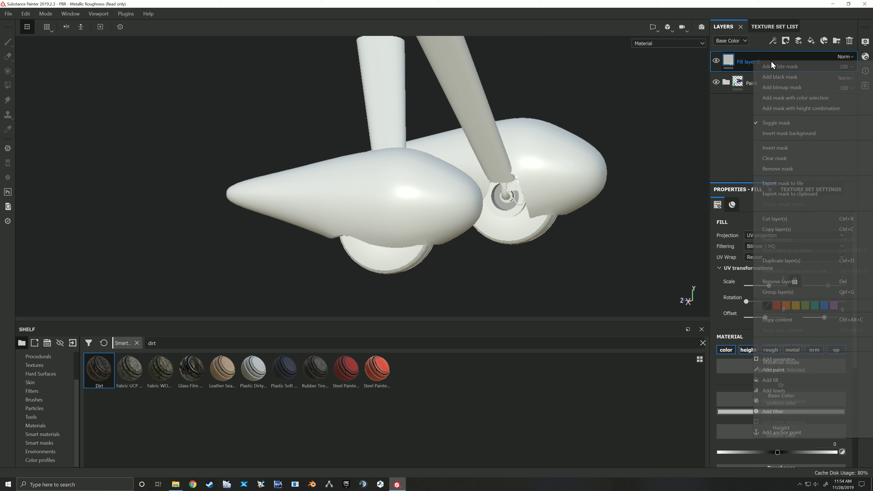
click(774, 77)
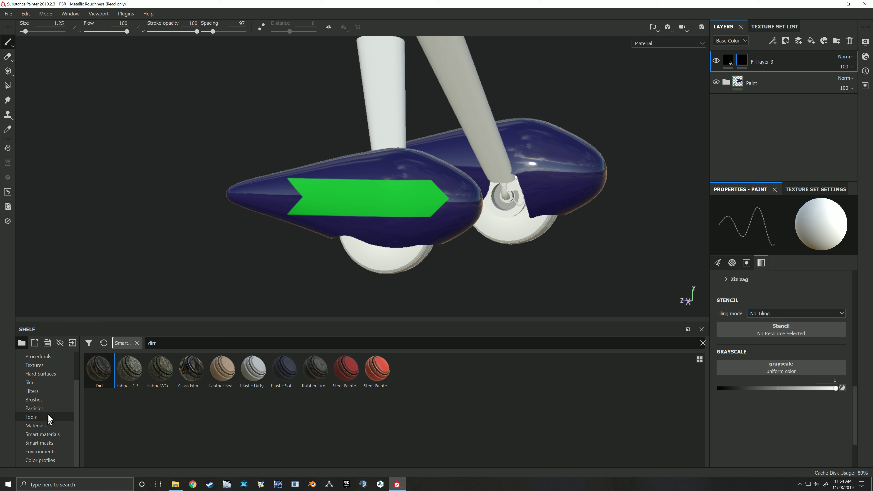
Assign the Grunge Galvanic Large texture as the grayscale for painting on Fill layer 3's mask.
scroll(47, 398, up, 2)
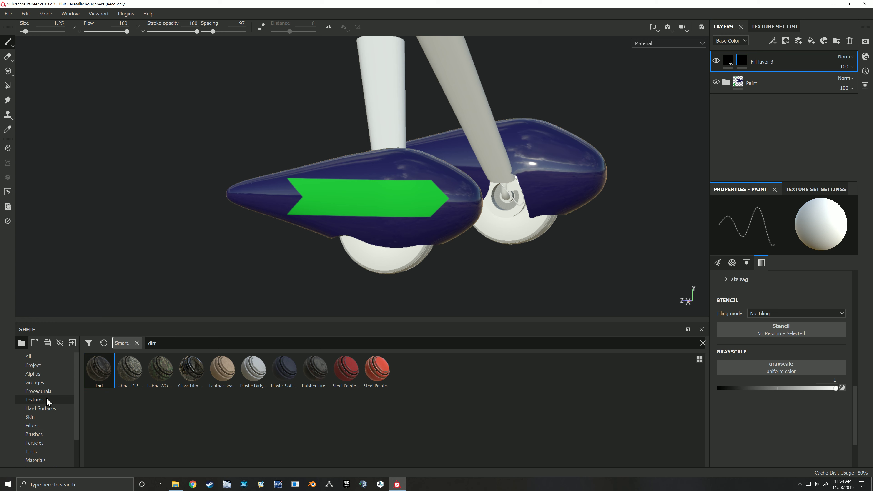
click(46, 384)
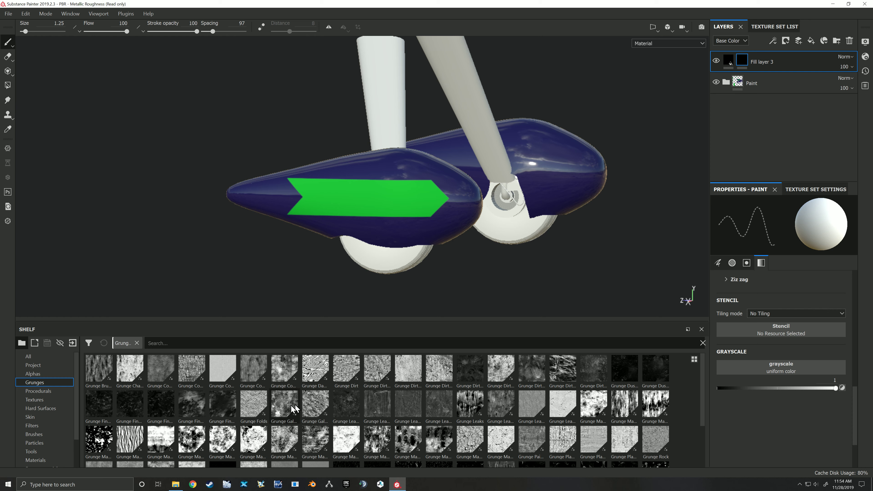
drag(286, 408, 767, 374)
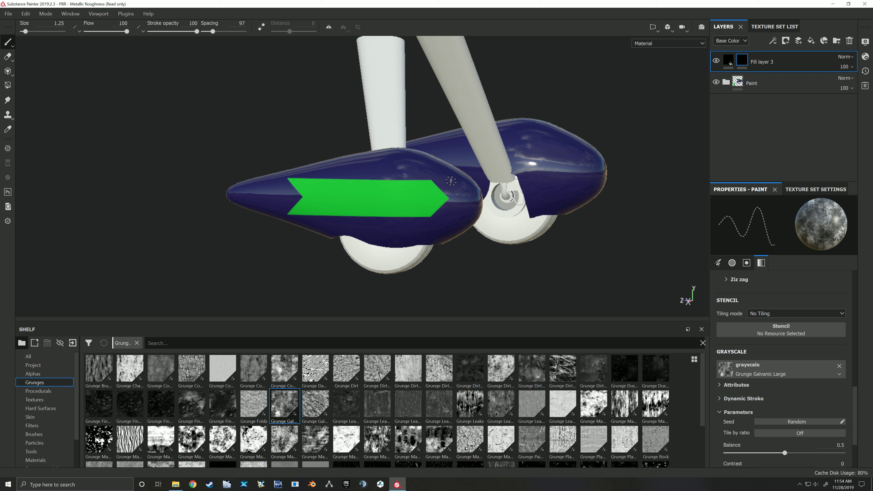
right_click(742, 61)
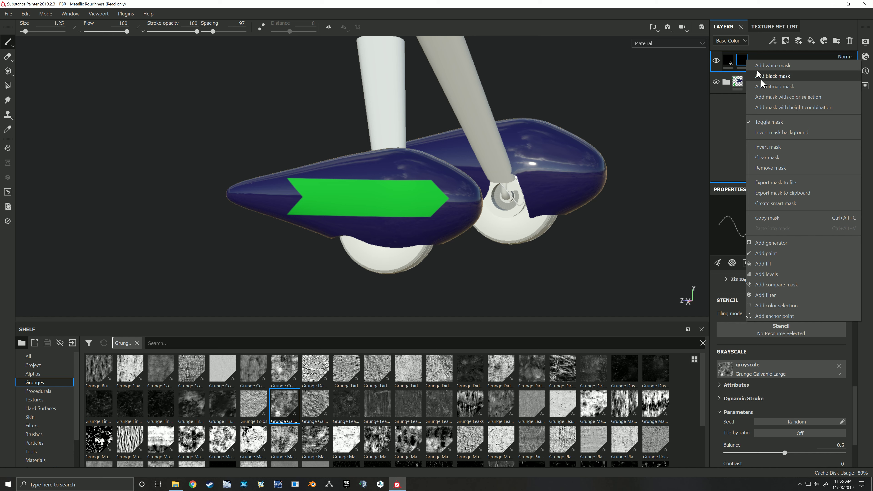
click(776, 254)
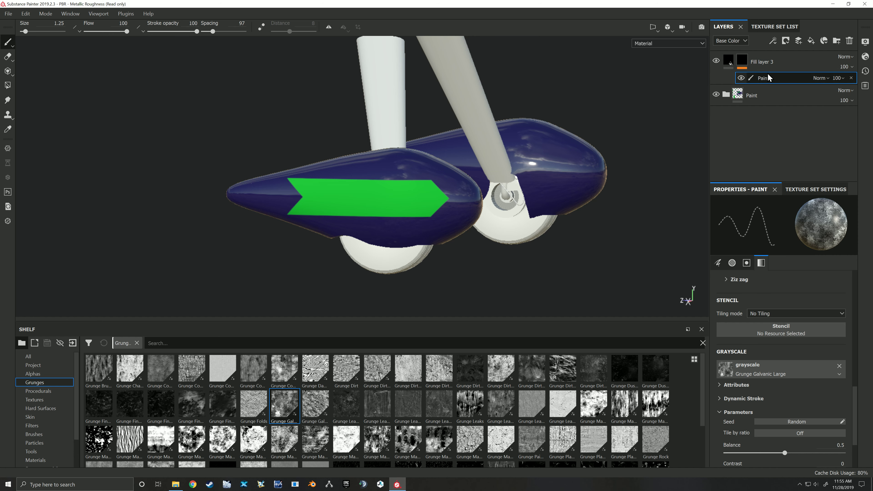
right_click(772, 79)
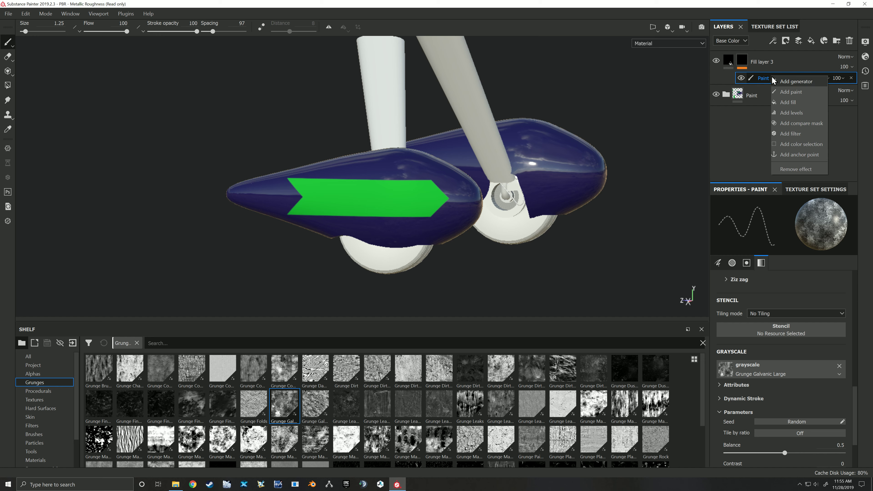
click(799, 169)
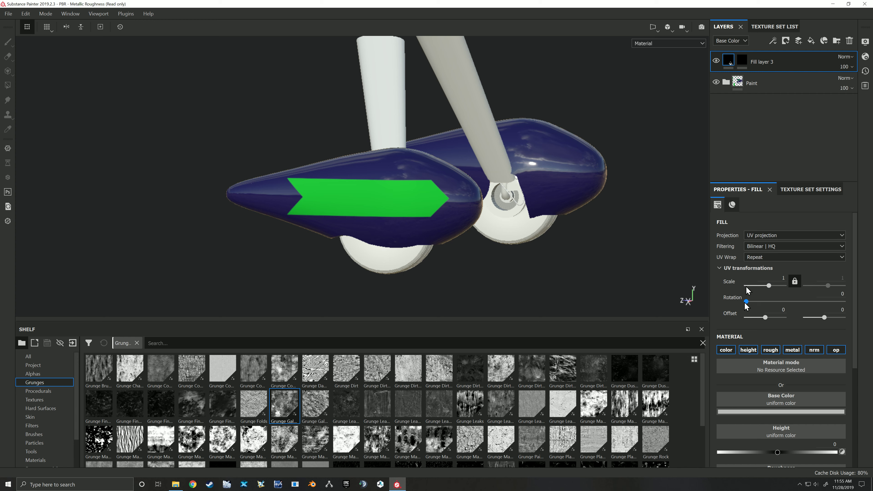
Use Grunge Galvanic Large as Fill layer 3's base color and apply the Dirt smart mask to the layer's mask.
drag(287, 404, 772, 403)
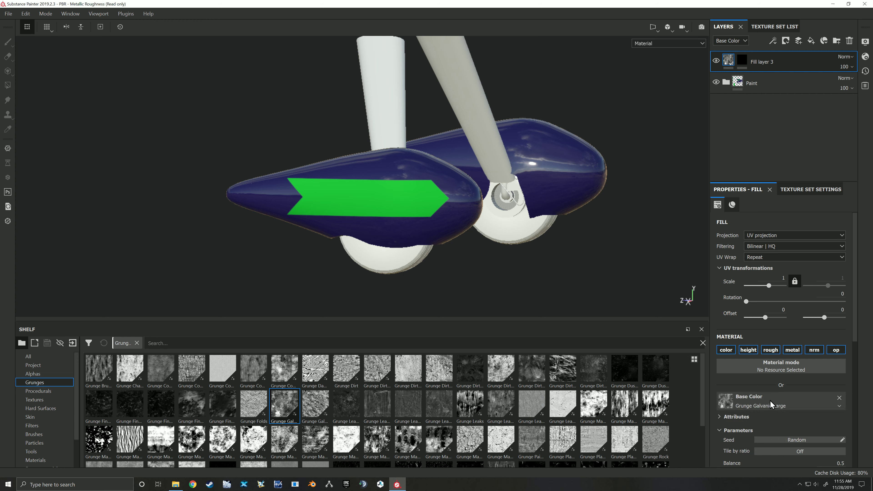
click(742, 62)
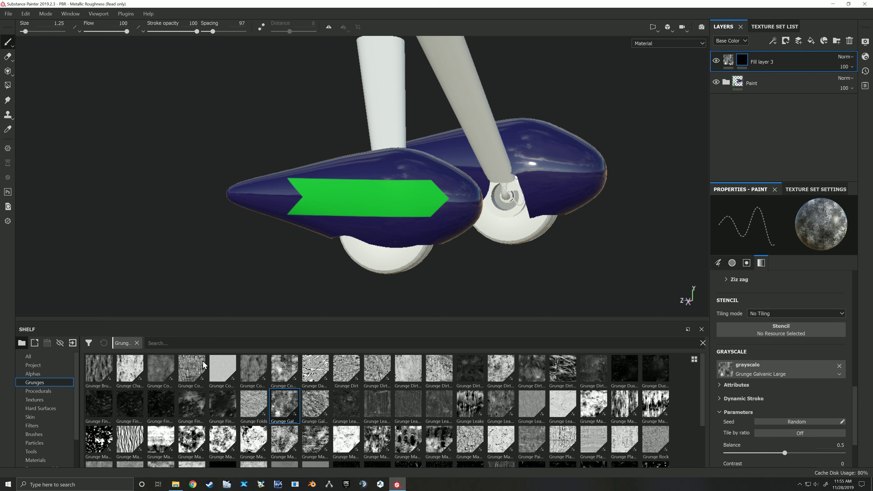
scroll(61, 416, down, 2)
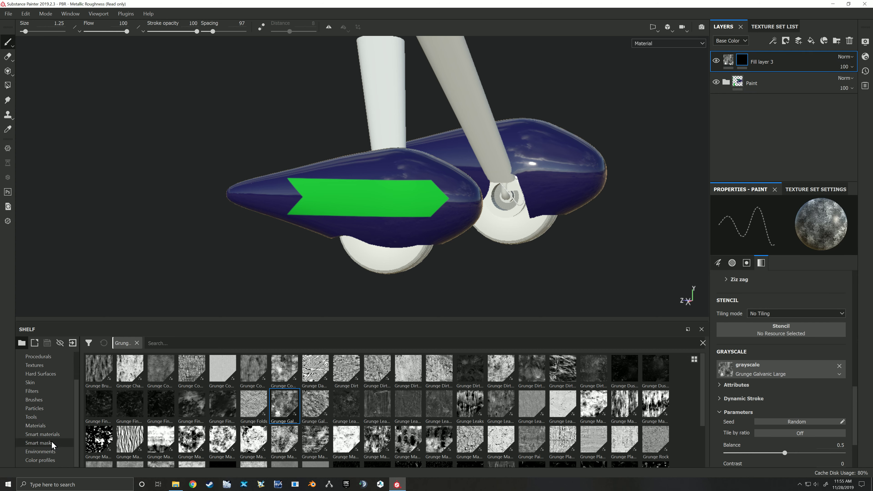
click(39, 445)
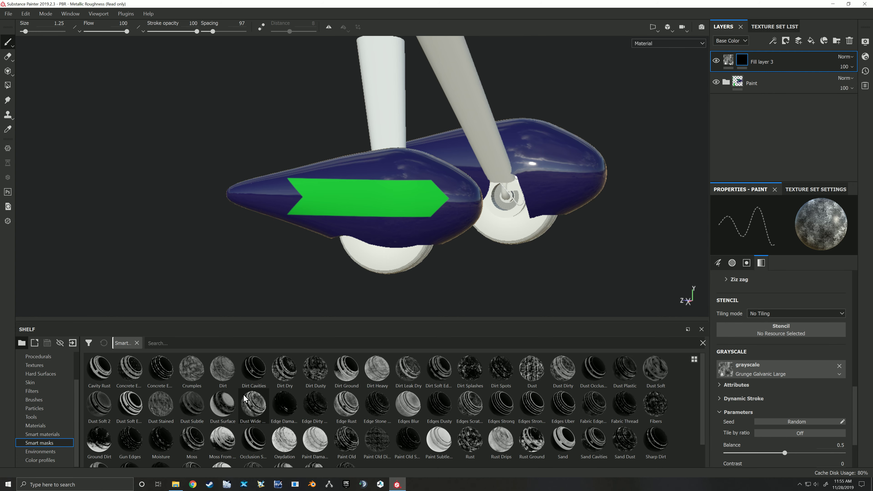
drag(225, 375, 750, 69)
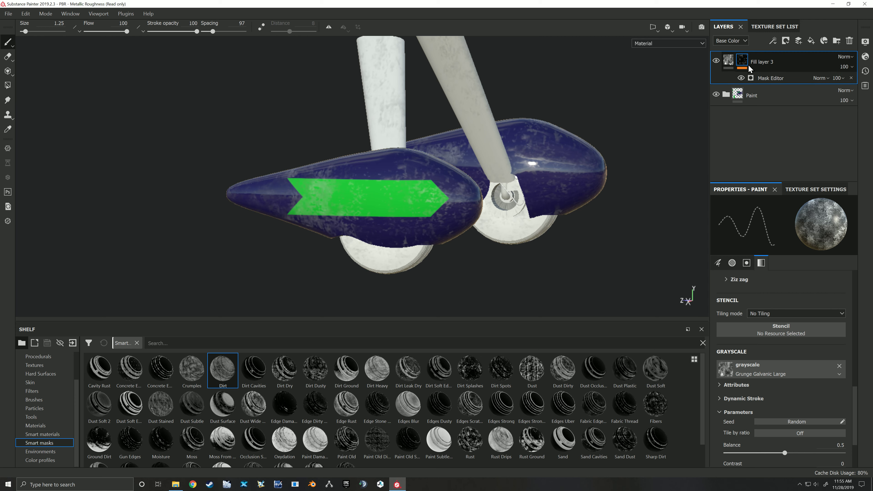
Lower the Global Balance of the Mask Editor generator on Fill layer 3 to 0.45.
alt+drag(547, 165, 516, 159)
click(729, 60)
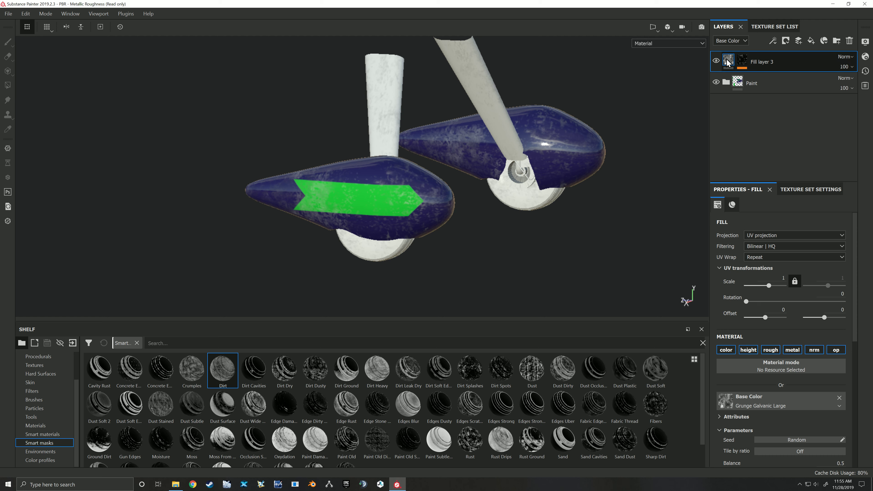
click(742, 62)
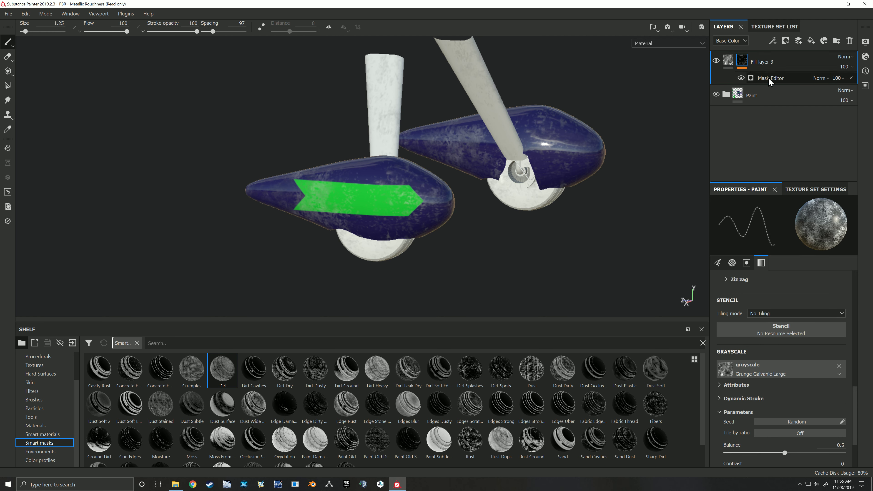
click(769, 80)
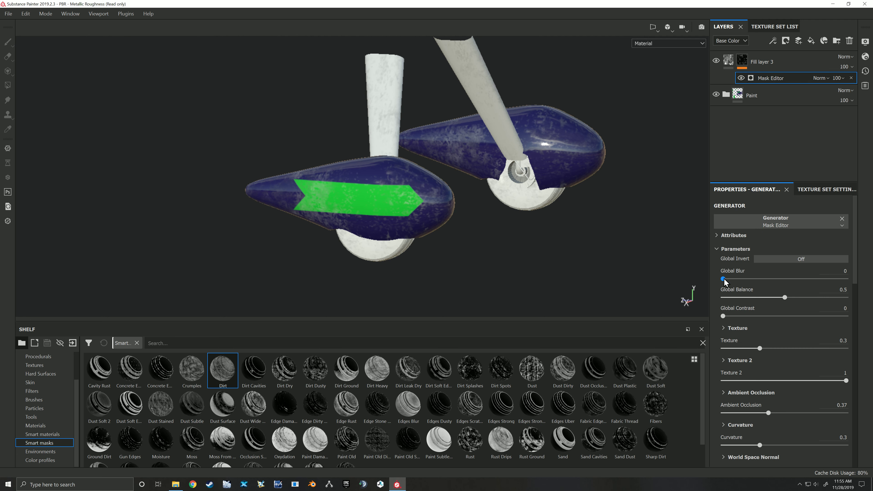
drag(787, 301, 705, 326)
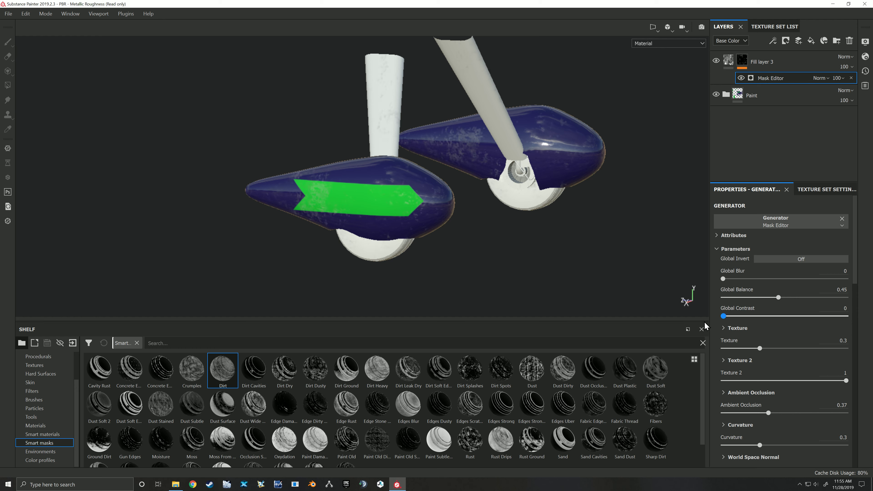
scroll(766, 316, down, 2)
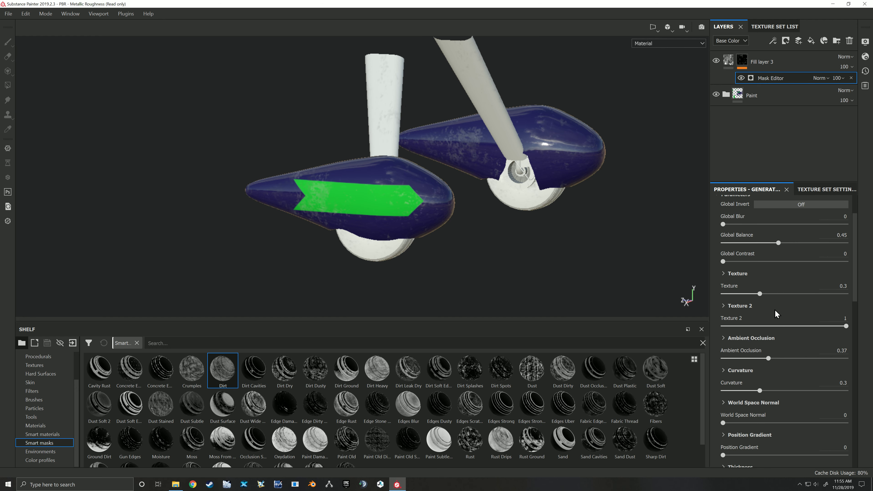
scroll(772, 309, up, 1)
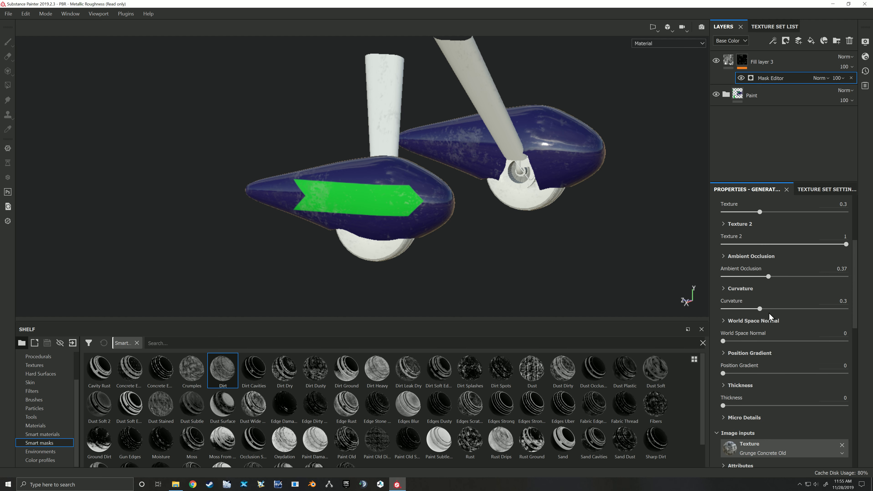
scroll(586, 253, down, 2)
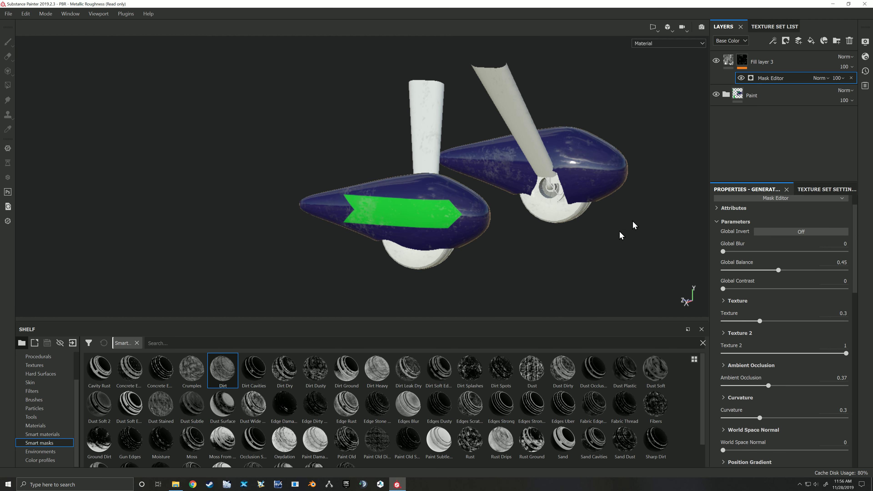
Restrict Fill layer 3's material to the color channel only.
key(Delete)
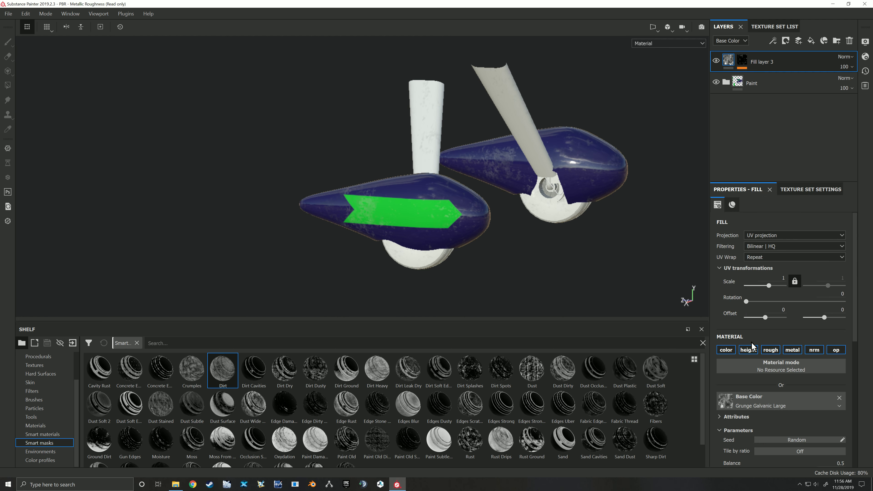
scroll(751, 345, down, 8)
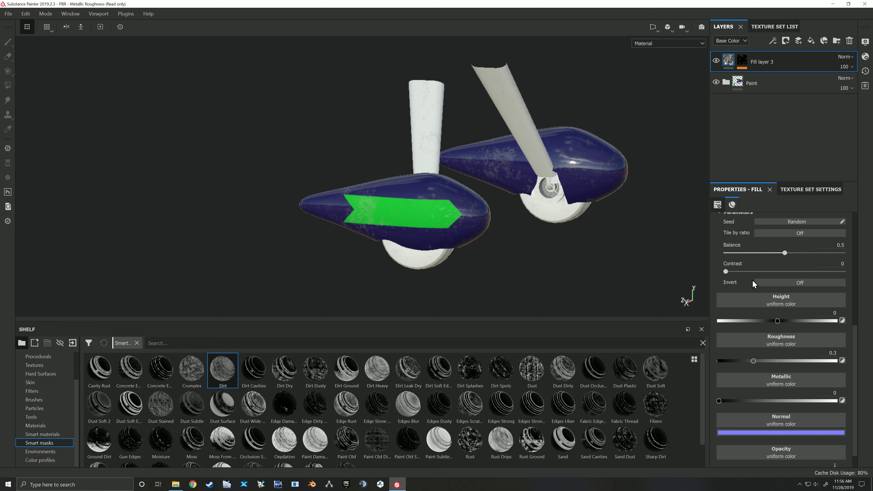
scroll(752, 280, down, 1)
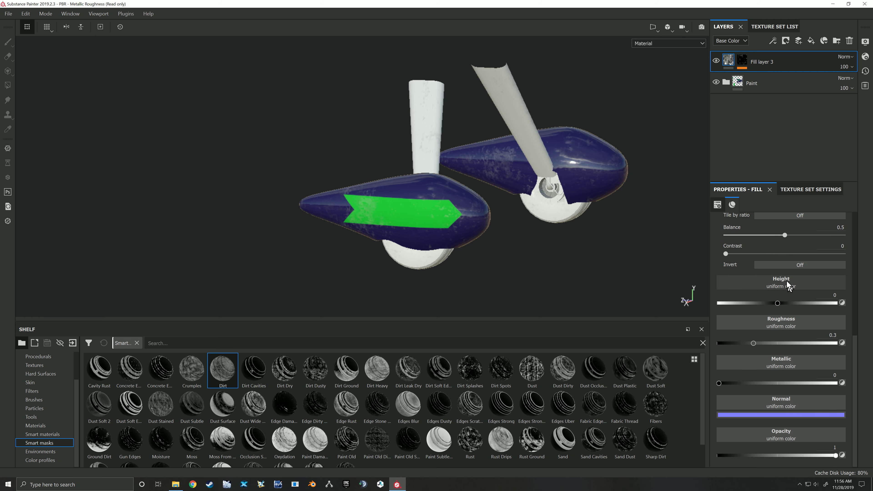
scroll(778, 376, up, 8)
scroll(777, 373, down, 4)
scroll(751, 299, up, 7)
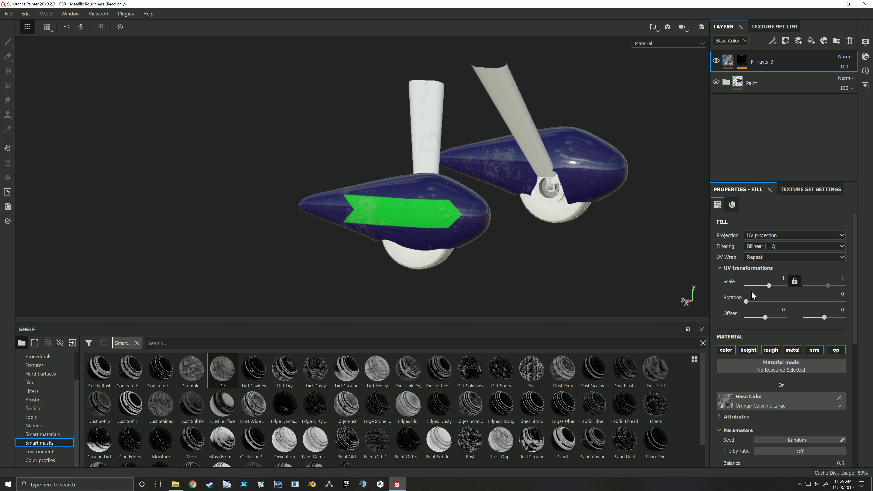
alt+drag(569, 208, 507, 227)
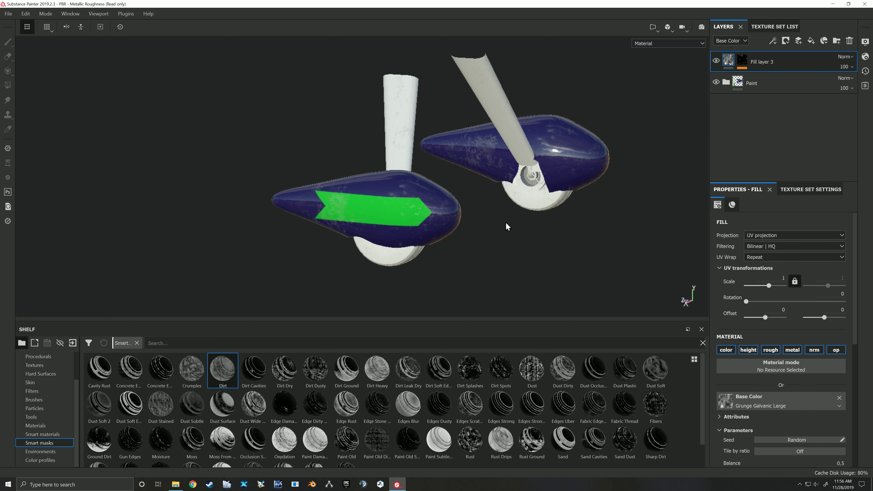
click(727, 350)
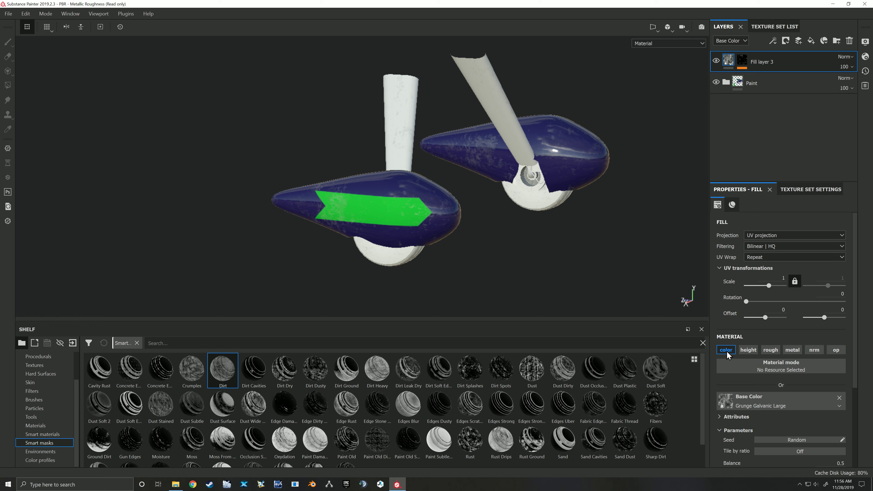
mouse_move(535, 234)
alt+mouse_down()
mouse_move(530, 226)
mouse_move(526, 244)
mouse_move(502, 245)
mouse_move(531, 247)
mouse_move(543, 230)
alt+mouse_up()
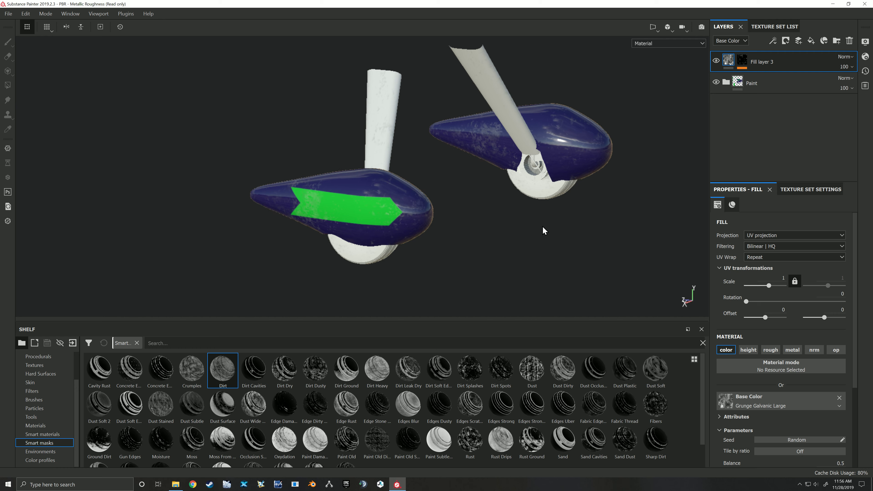
scroll(547, 194, up, 2)
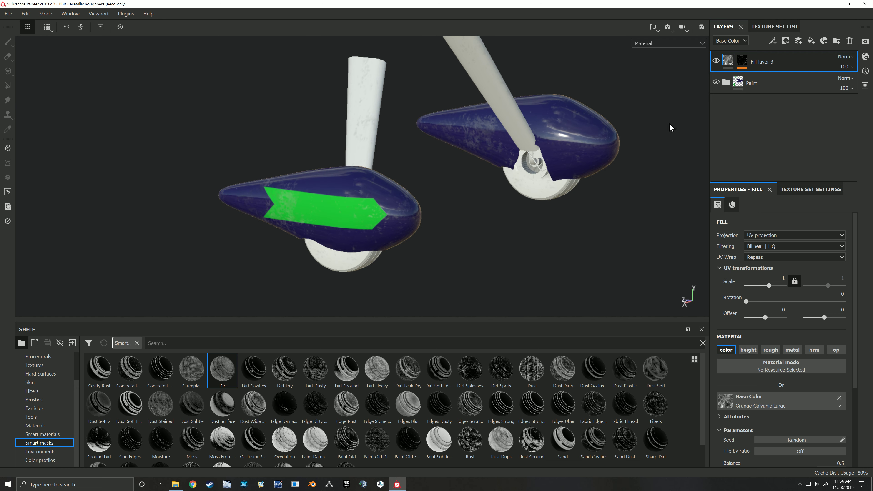
Add a new fill layer above Fill layer 3 and assign Grunge Map 013 to its roughness.
click(811, 42)
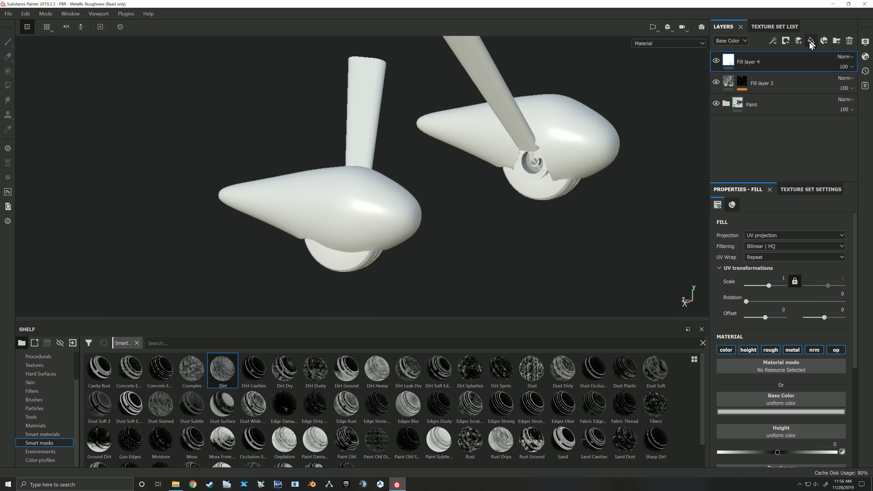
scroll(45, 396, up, 3)
click(40, 383)
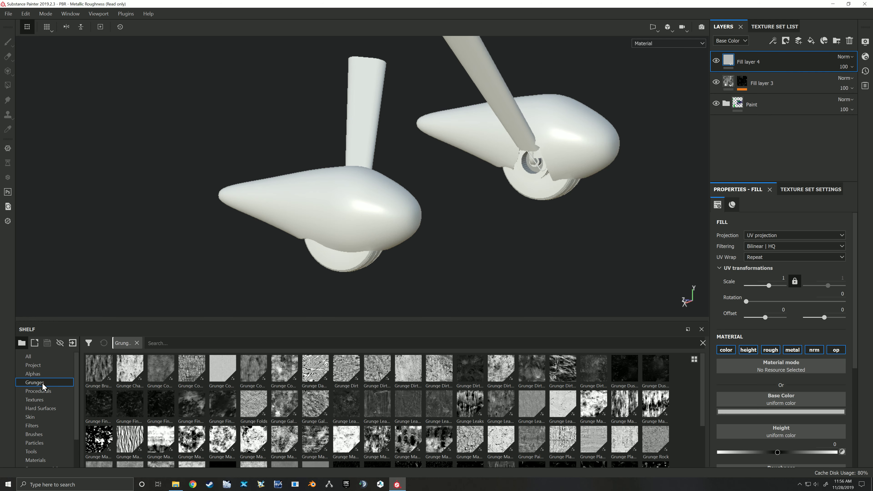
scroll(309, 411, down, 3)
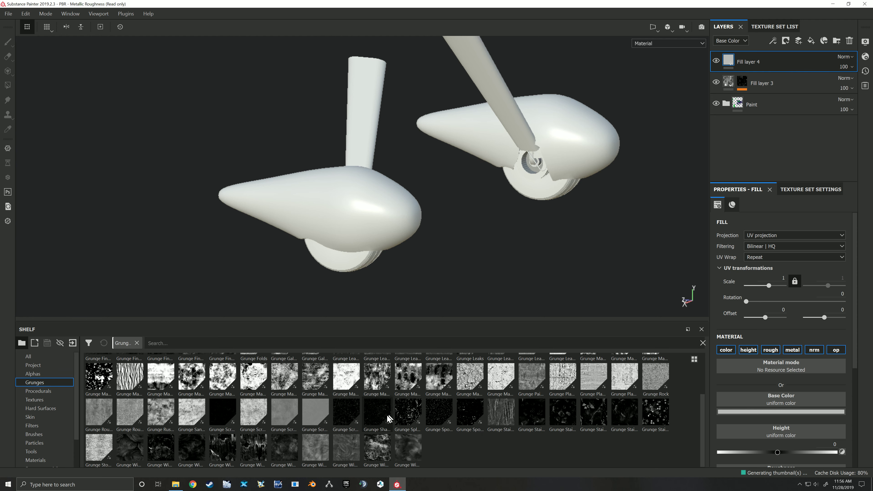
drag(376, 377, 338, 410)
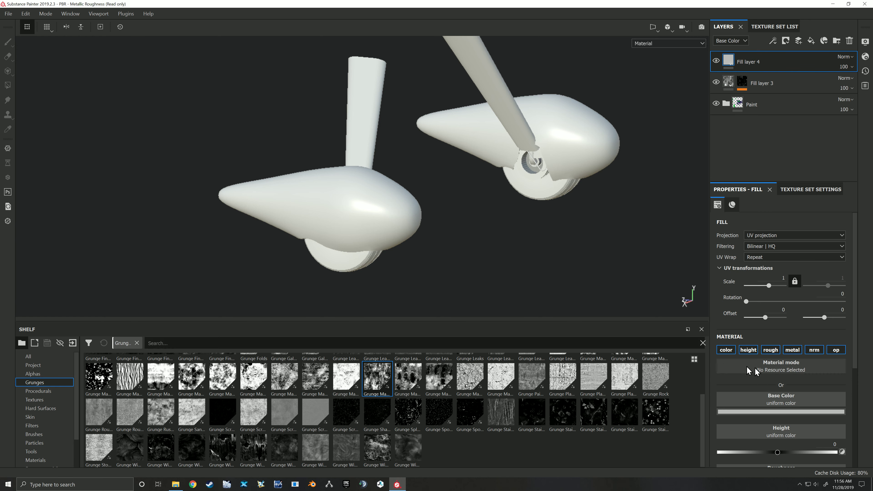
scroll(771, 362, down, 4)
drag(374, 382, 755, 364)
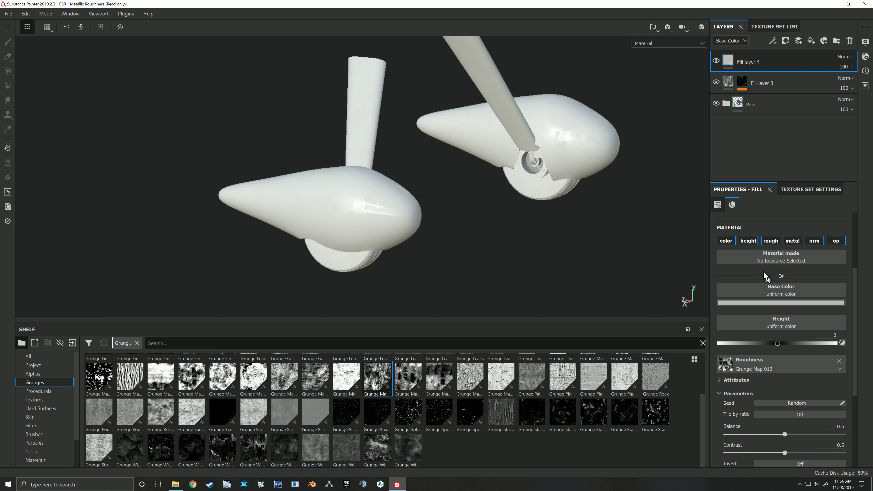
Limit the new top fill layer to the roughness channel and inspect the surface on the landing gear.
click(773, 240)
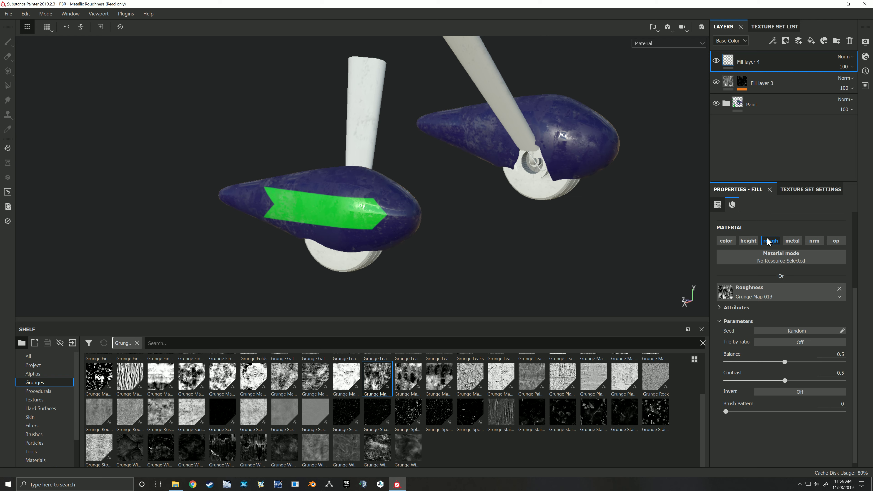
alt+drag(536, 217, 615, 229)
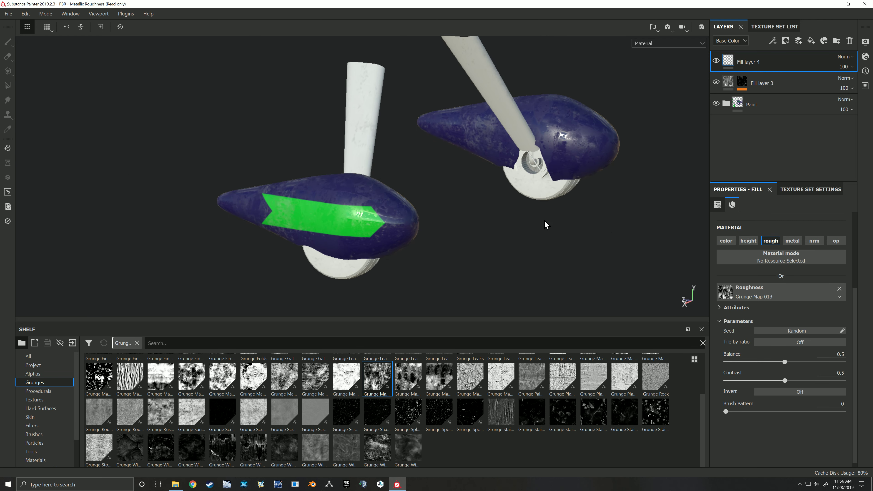
alt+middle_drag(545, 221, 589, 214)
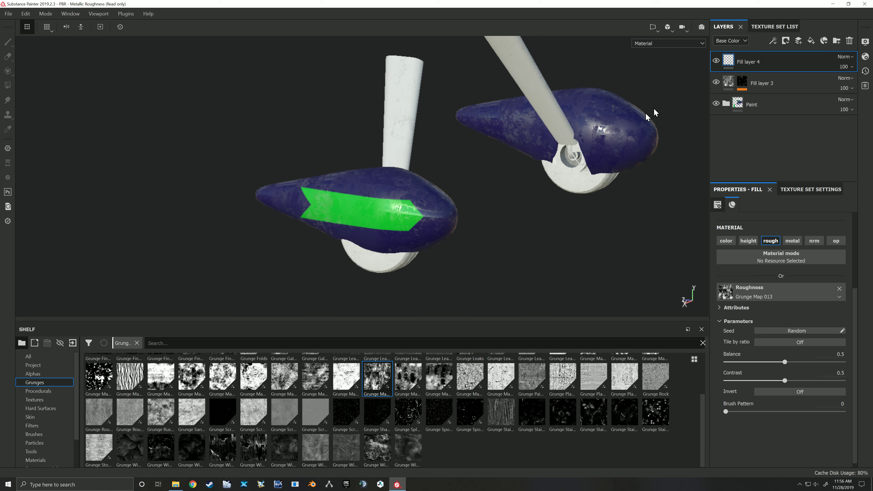
Add a black mask to Fill layer 4 and apply the Dirt Dusty smart mask to it.
scroll(597, 131, up, 3)
alt+drag(572, 168, 569, 175)
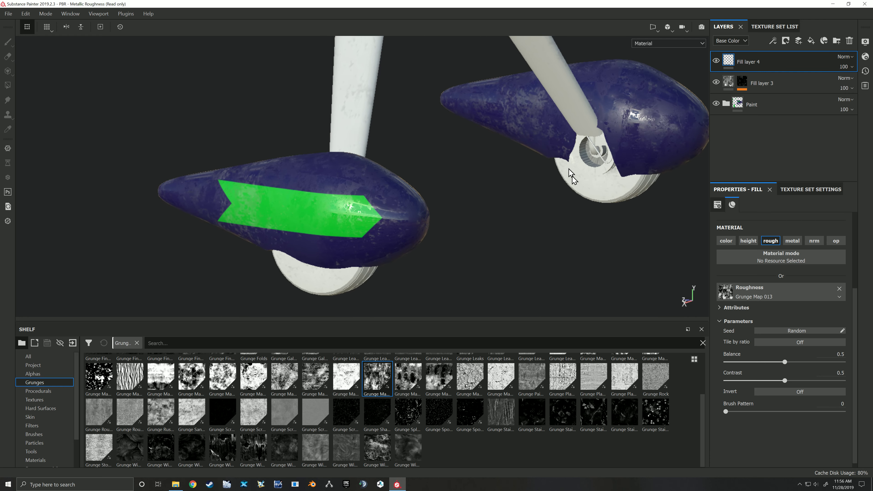
right_click(767, 63)
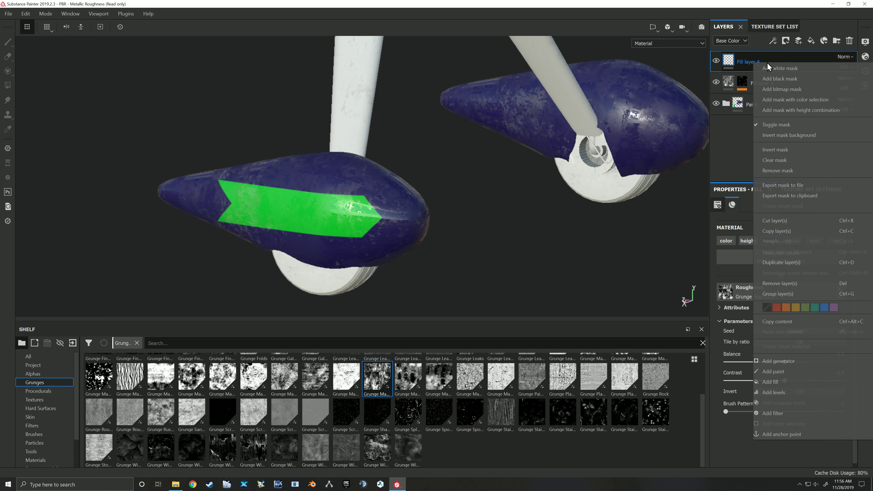
click(775, 79)
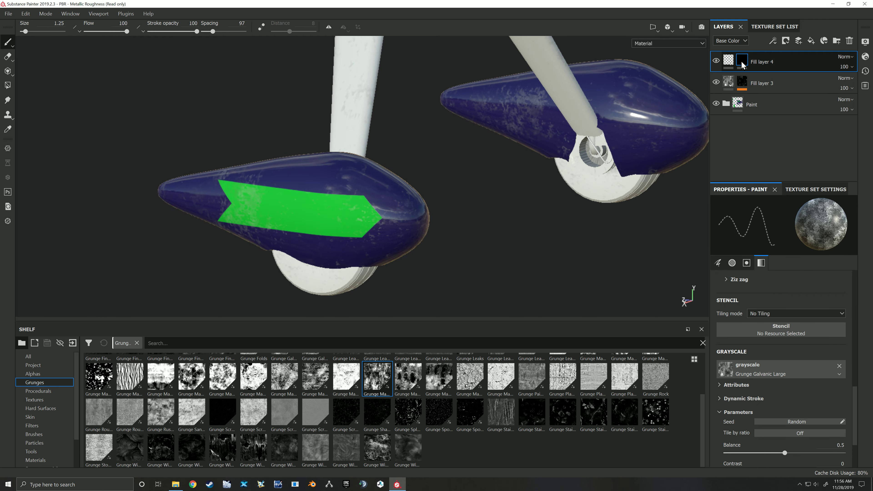
mouse_move(741, 63)
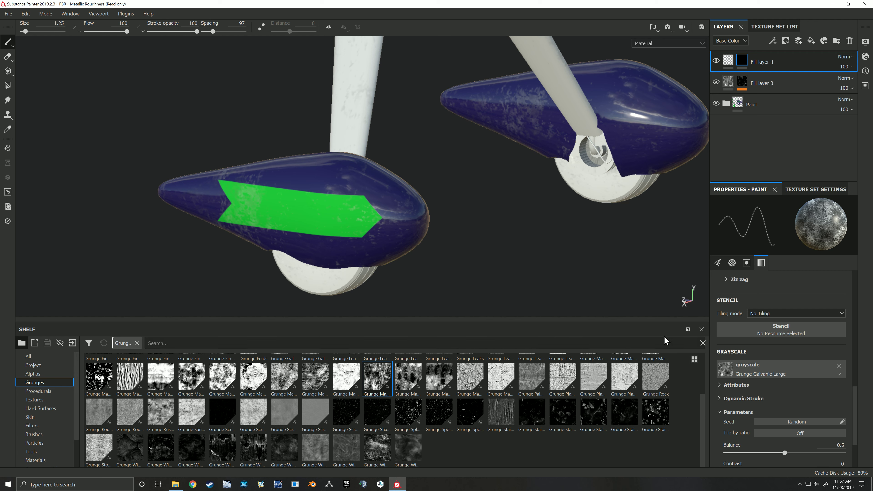
scroll(62, 416, down, 2)
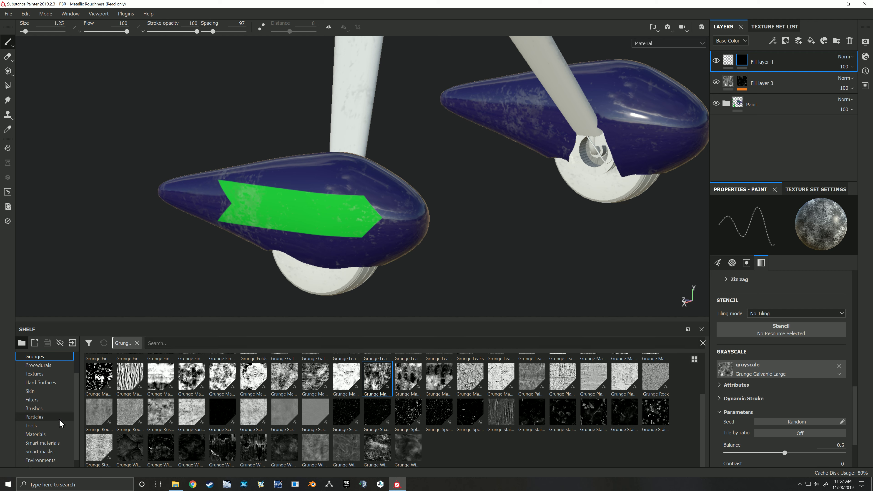
click(48, 444)
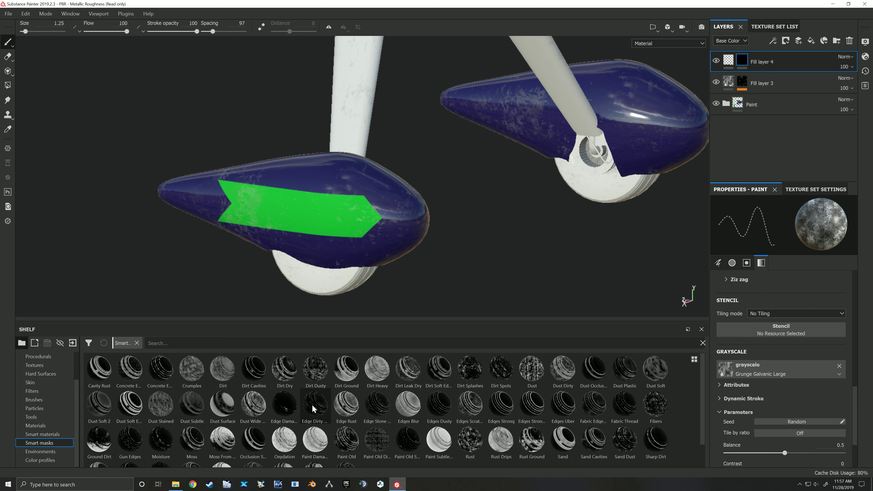
drag(315, 369, 746, 63)
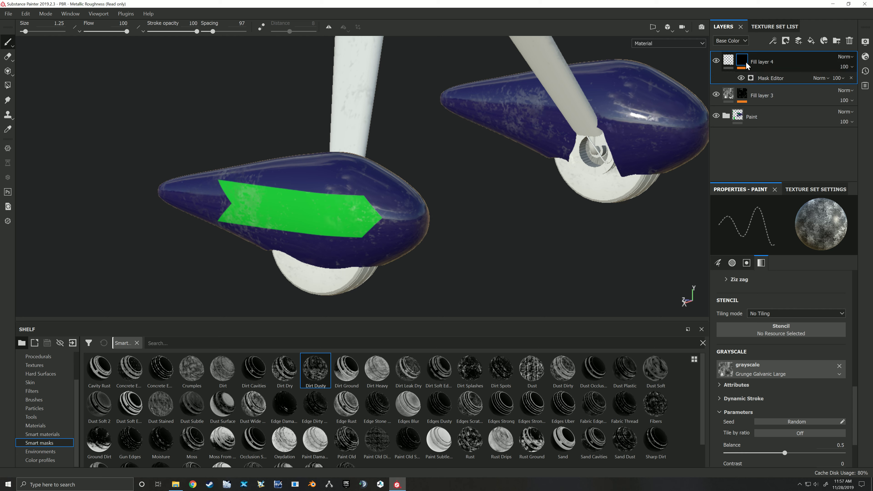
Set the Global Balance of Fill layer 4's Mask Editor to 0.65 and rename the layer Rough.
click(766, 80)
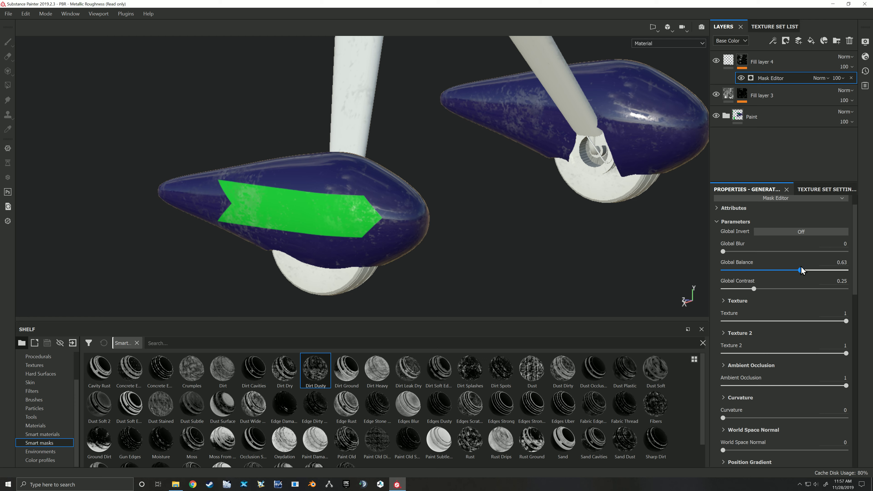
alt+drag(613, 208, 641, 151)
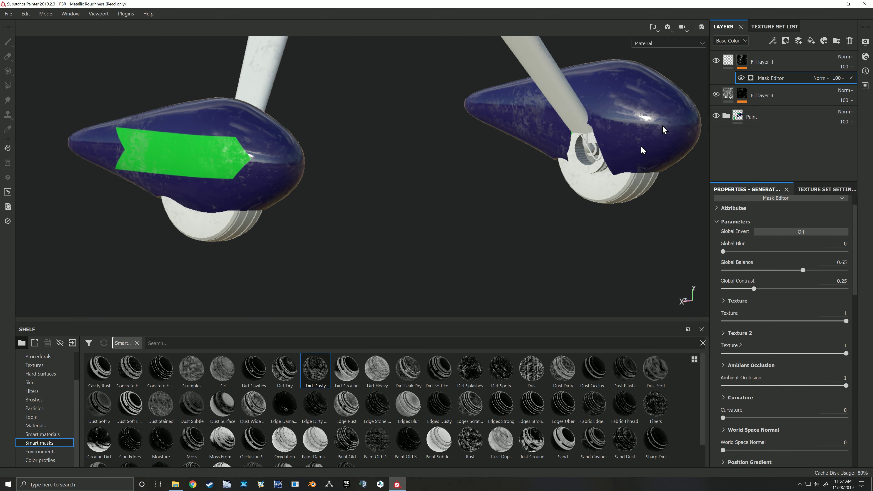
click(765, 65)
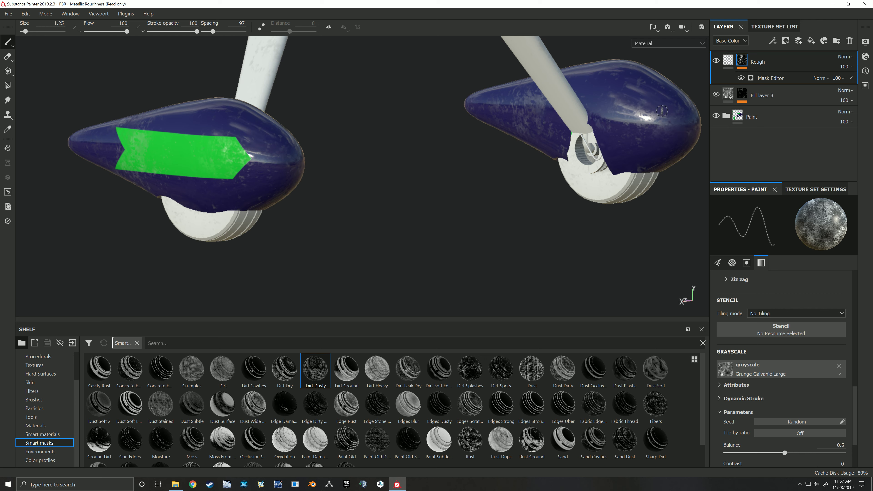
alt+drag(610, 139, 558, 168)
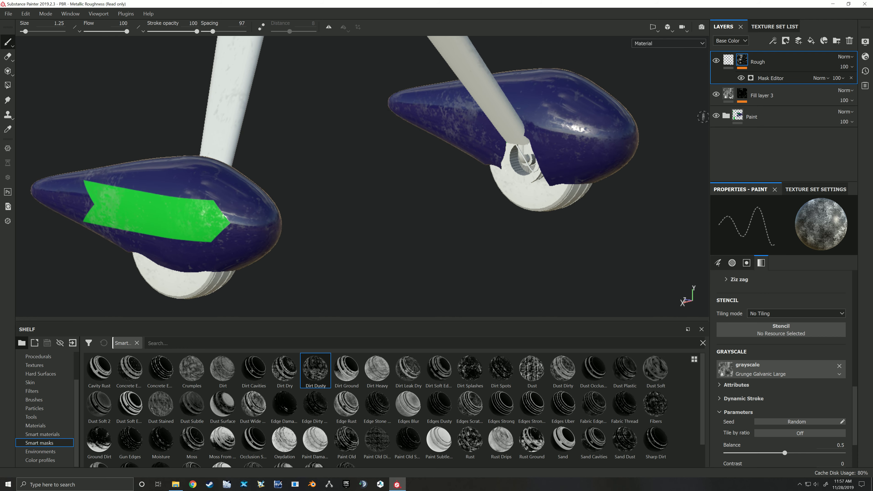
Compare the dirt and roughness effects on both wheel fairings by hiding and showing Fill layer 3 and the Rough layer in turn.
click(717, 95)
alt+drag(485, 174, 627, 176)
alt+drag(395, 202, 477, 141)
shift+right_drag(549, 175, 480, 184)
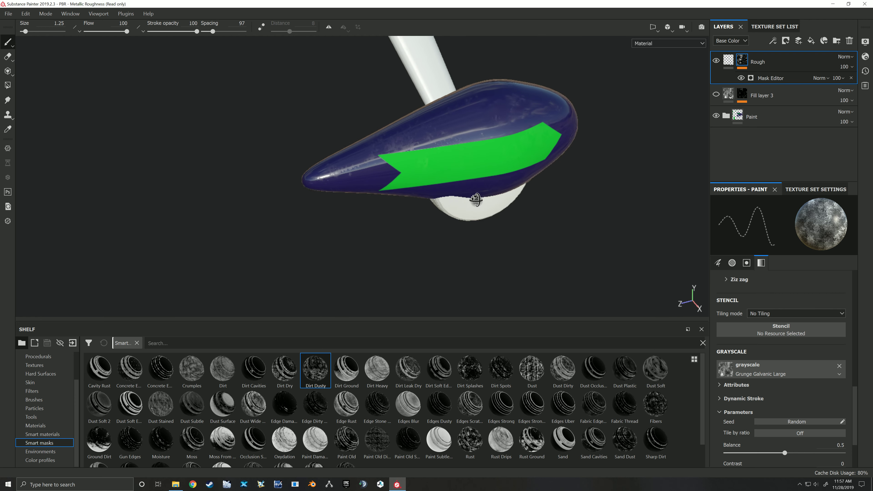
alt+drag(476, 199, 484, 178)
mouse_move(515, 180)
shift+right_down()
mouse_move(486, 185)
mouse_move(524, 180)
shift+right_up()
mouse_move(524, 180)
alt+mouse_down()
mouse_move(536, 175)
mouse_move(482, 221)
mouse_move(676, 112)
alt+mouse_up()
click(716, 61)
click(717, 95)
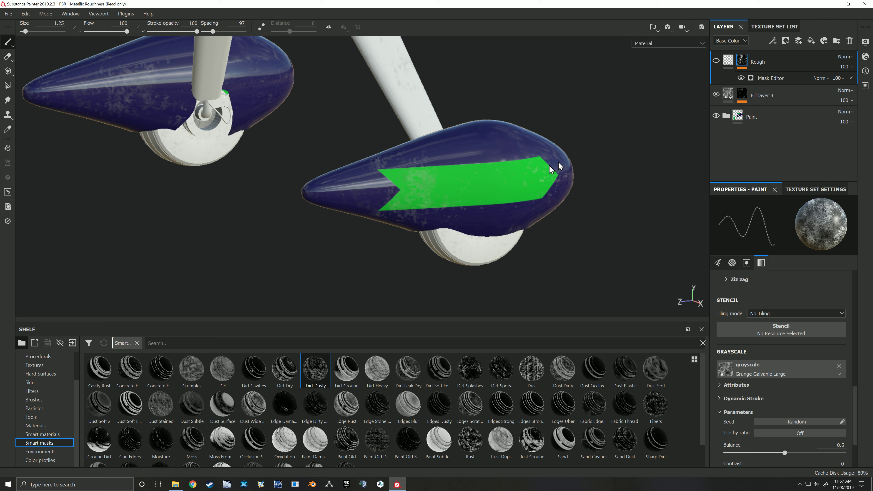
alt+drag(411, 207, 503, 203)
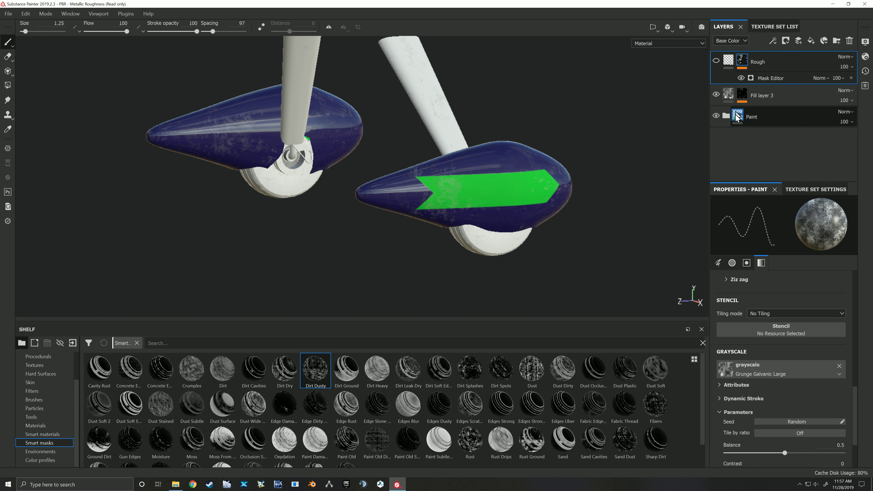
click(732, 96)
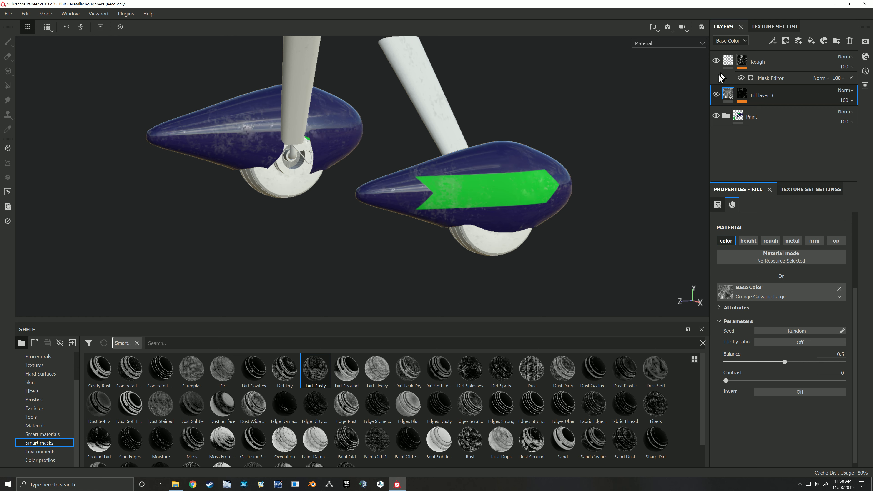
alt+drag(504, 218, 476, 211)
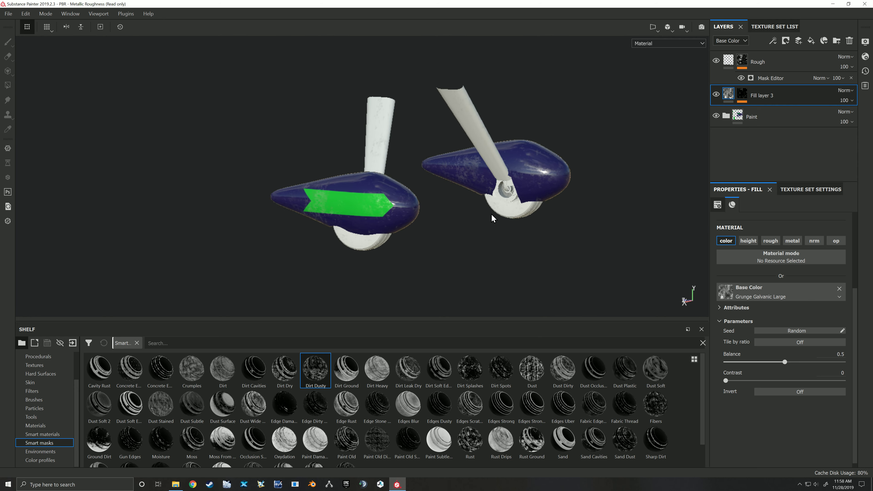
alt+middle_drag(491, 219, 476, 205)
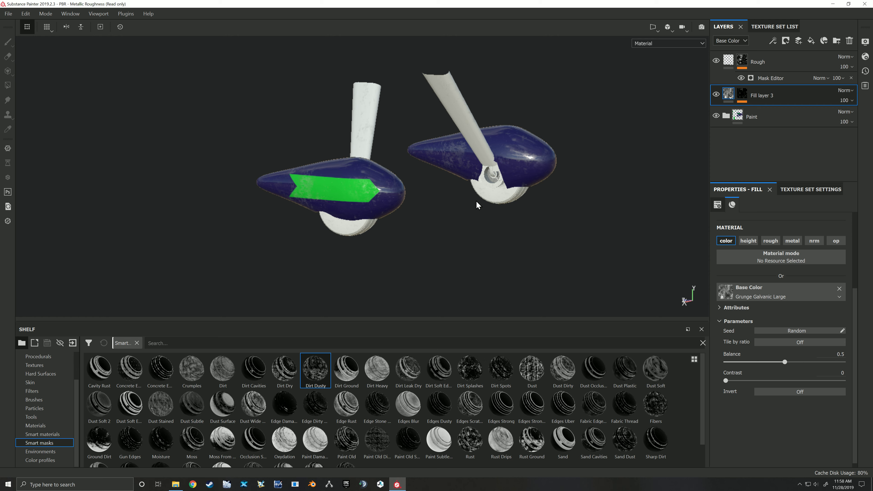
mouse_move(475, 205)
alt+mouse_down()
mouse_move(474, 198)
mouse_move(446, 202)
mouse_move(464, 217)
mouse_move(501, 197)
mouse_move(452, 202)
mouse_move(586, 210)
mouse_move(556, 206)
mouse_move(543, 194)
mouse_move(545, 176)
mouse_move(446, 190)
mouse_move(471, 207)
mouse_move(456, 222)
mouse_move(454, 179)
mouse_move(454, 189)
mouse_move(569, 209)
mouse_move(580, 225)
mouse_move(533, 218)
mouse_move(551, 215)
mouse_move(411, 236)
mouse_move(362, 220)
mouse_move(471, 218)
mouse_move(470, 240)
mouse_move(491, 198)
mouse_move(513, 204)
mouse_move(460, 203)
mouse_move(494, 213)
mouse_move(484, 215)
alt+mouse_up()
scroll(447, 190, up, 5)
scroll(579, 224, down, 3)
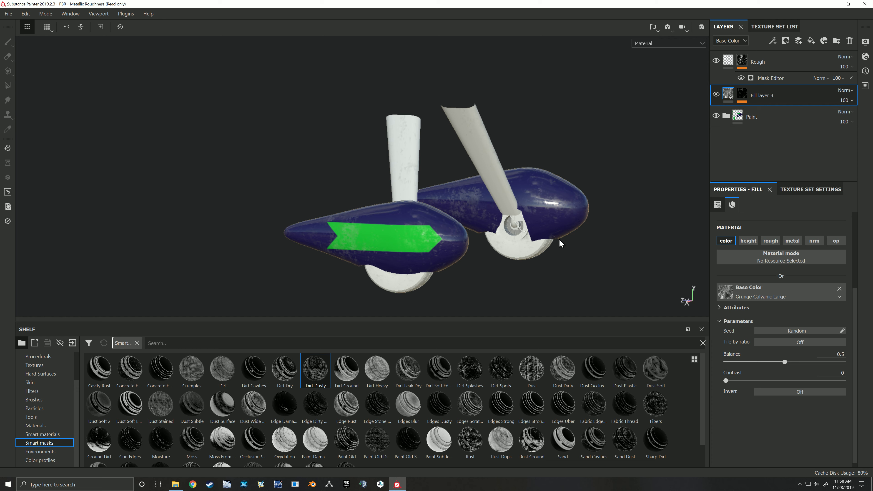
alt+drag(580, 227, 478, 206)
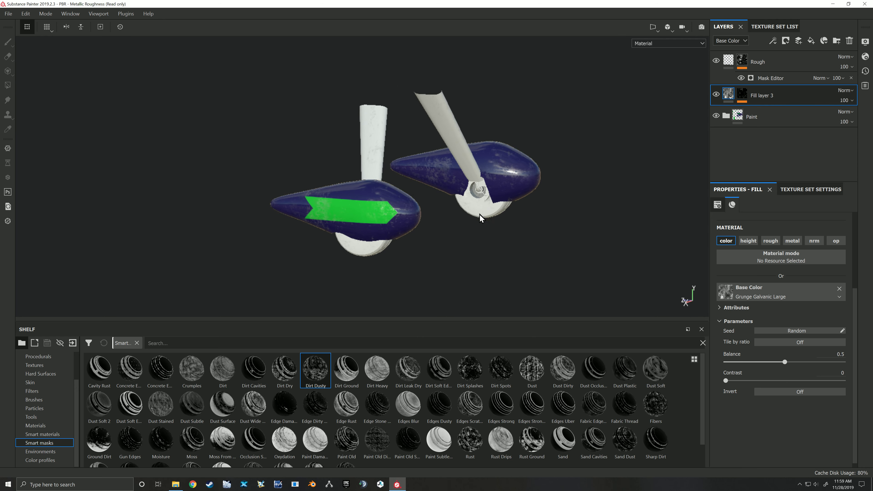